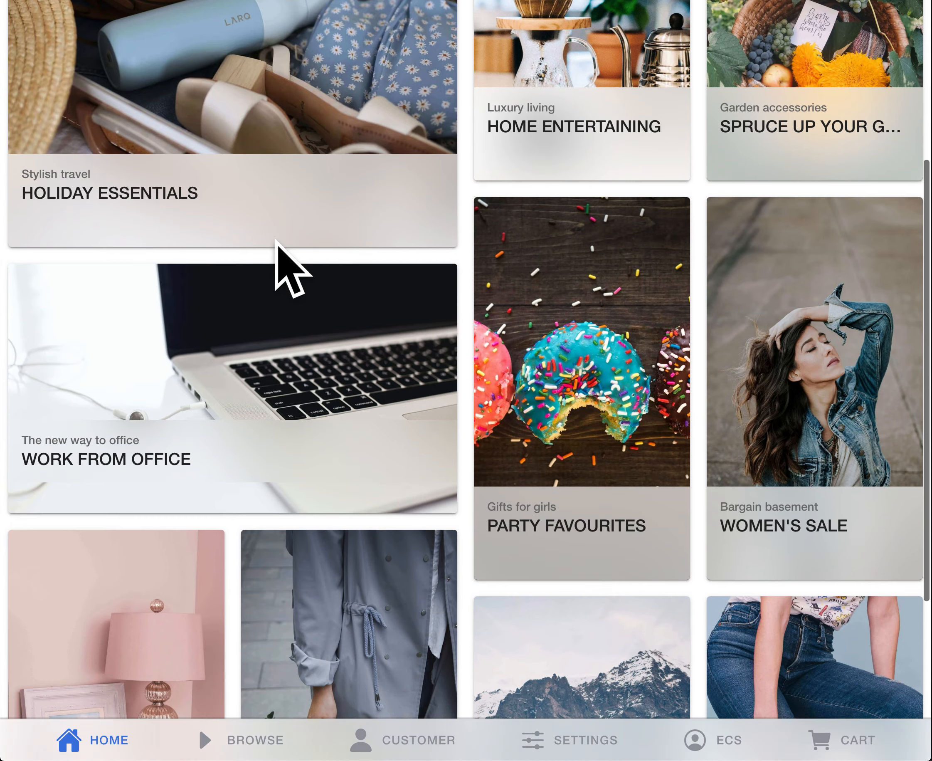
# Step: Look over the promotional category tiles on the home page
pyautogui.scroll(3, 275, 241)
pyautogui.scroll(6, 276, 241)
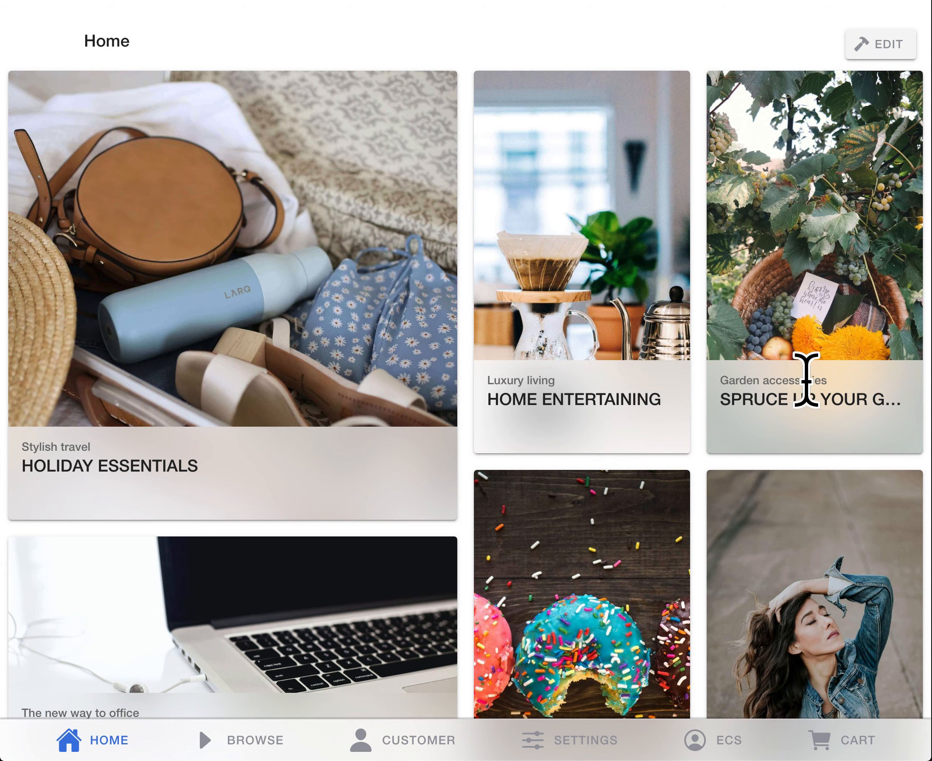
pyautogui.scroll(-2, 563, 462)
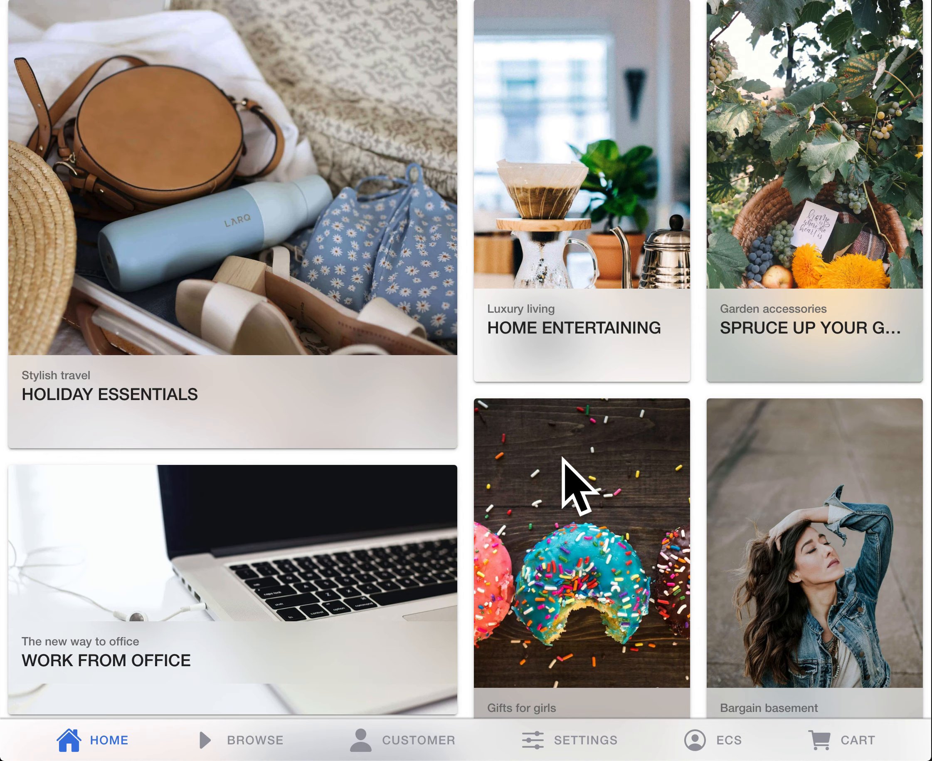
pyautogui.scroll(-5, 525, 369)
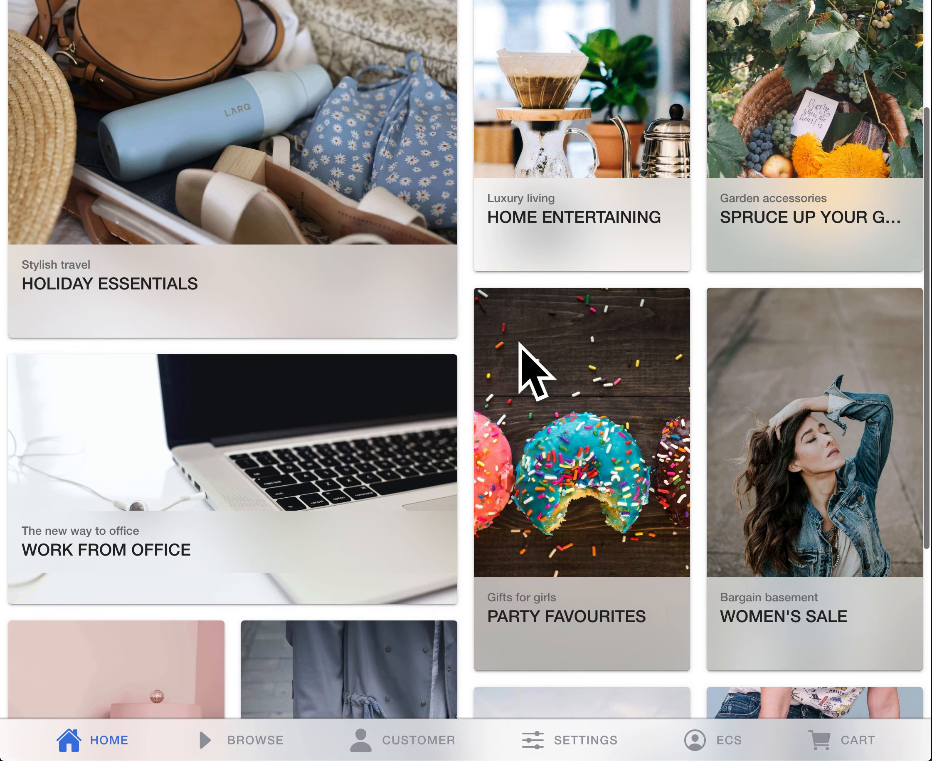
pyautogui.scroll(7, 520, 347)
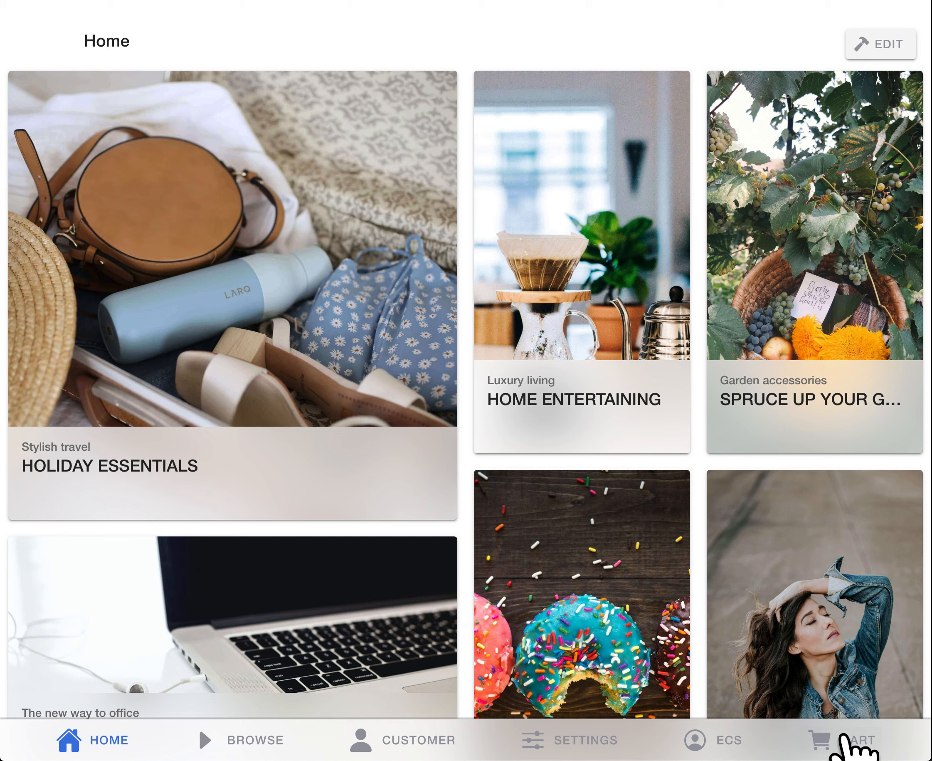
pyautogui.scroll(-1, 515, 310)
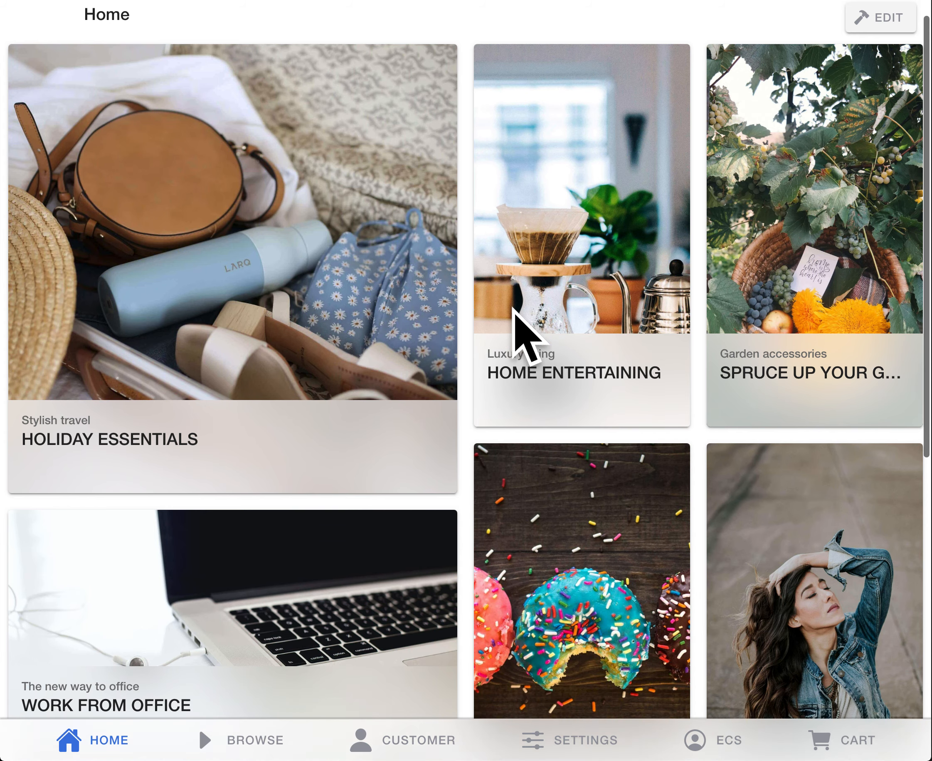
pyautogui.scroll(1, 515, 311)
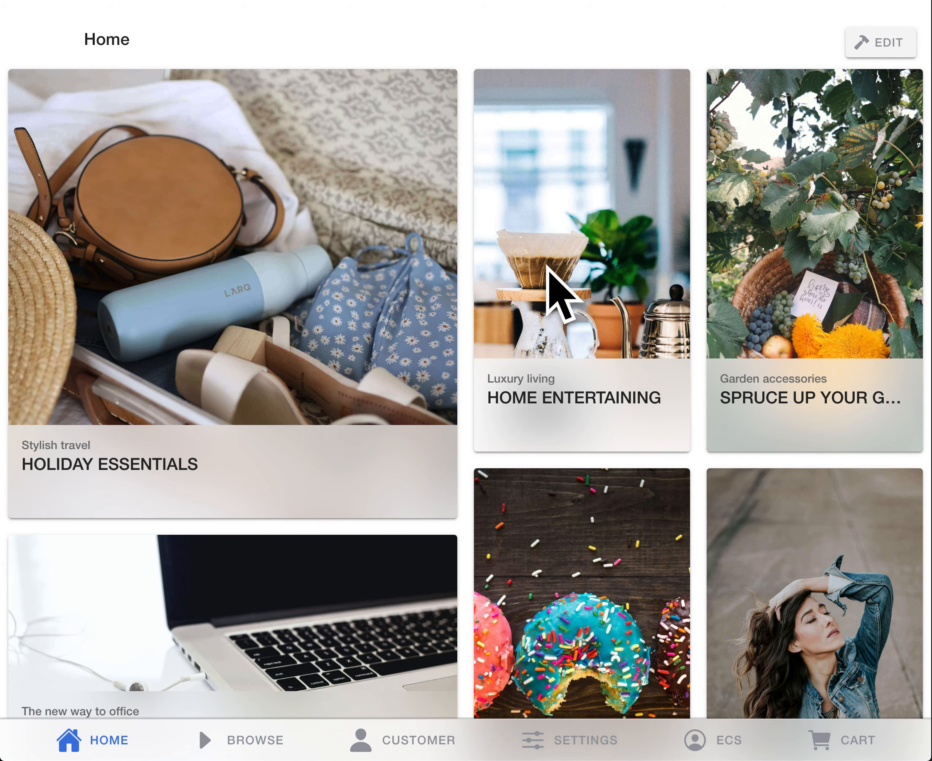
pyautogui.scroll(-2, 549, 268)
pyautogui.scroll(2, 549, 269)
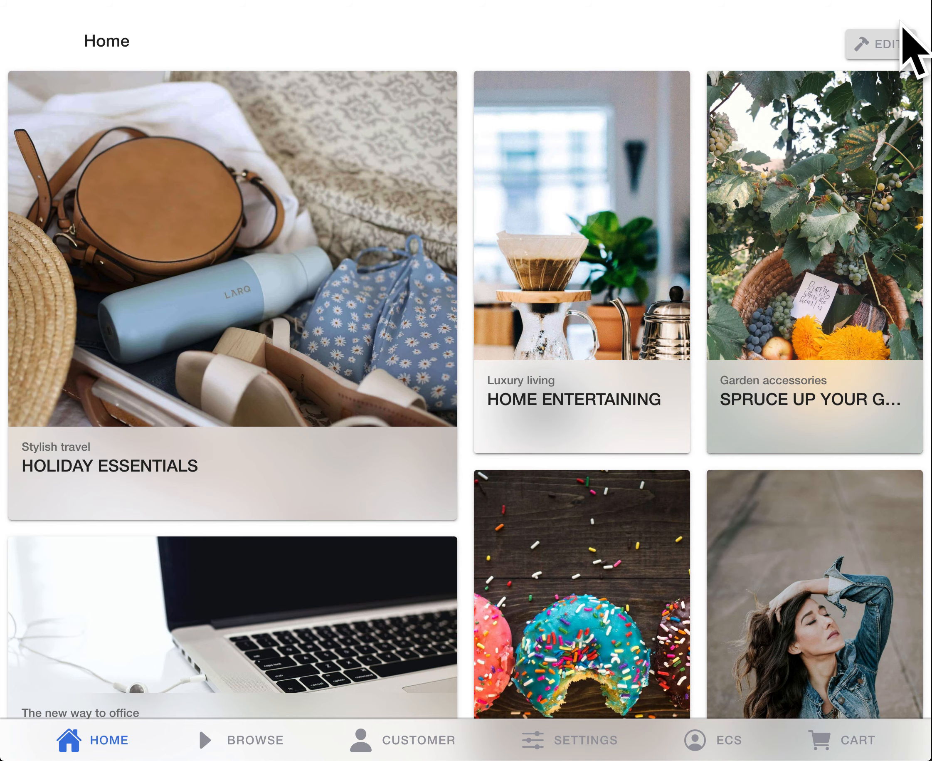
# Step: Put the home page into layout editing and move the Home Entertaining tile one column over, into the Spruce Up Your Garden tile's place
pyautogui.click(888, 49)
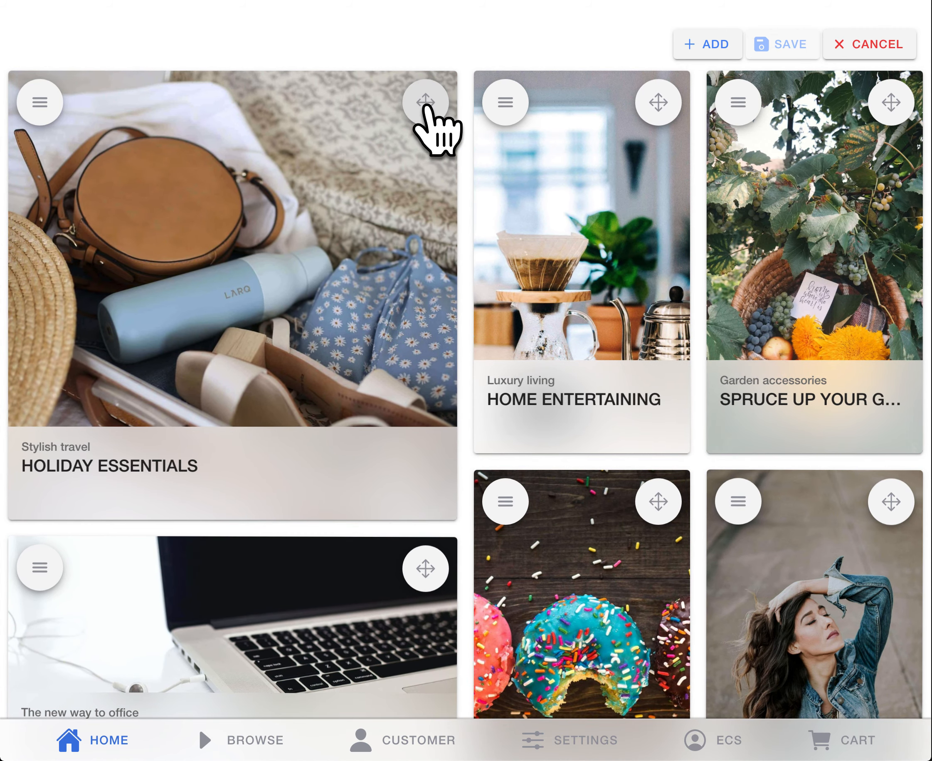
pyautogui.moveTo(661, 105); pyautogui.dragTo(886, 104)
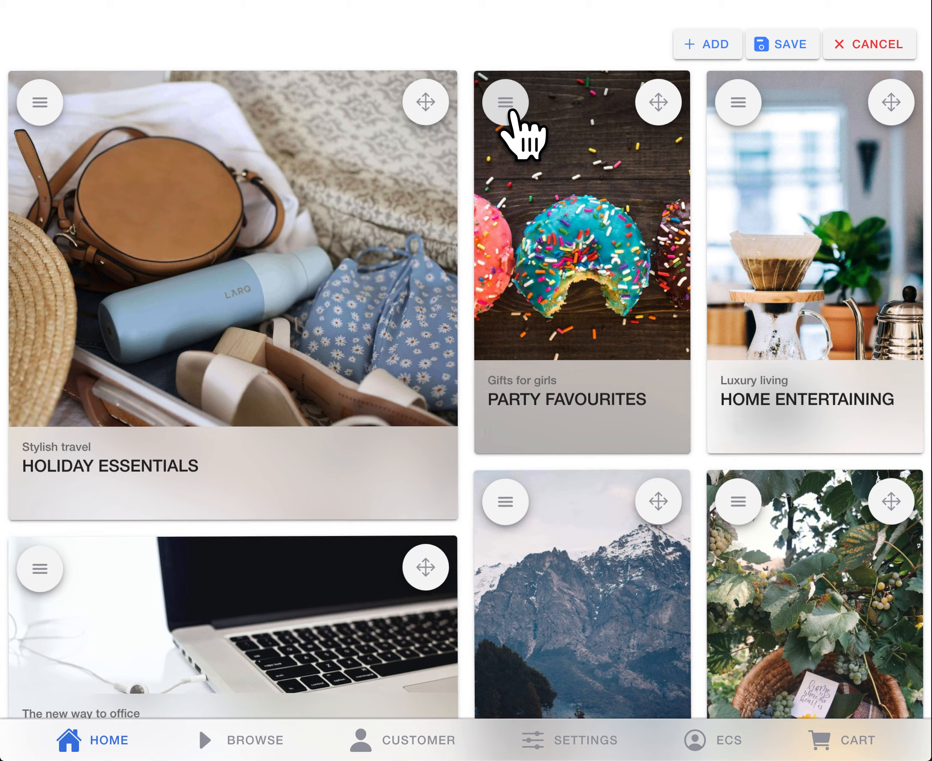
# Step: View the Party Favourites tile's settings, close them without saving and leave layout editing
pyautogui.click(510, 109)
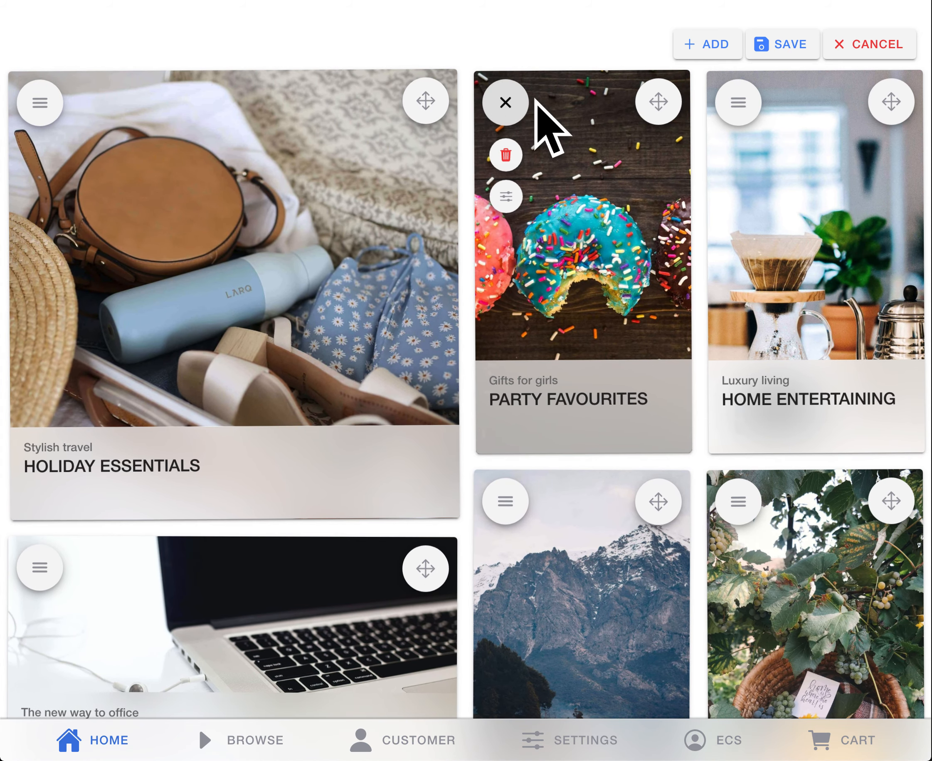
pyautogui.click(502, 197)
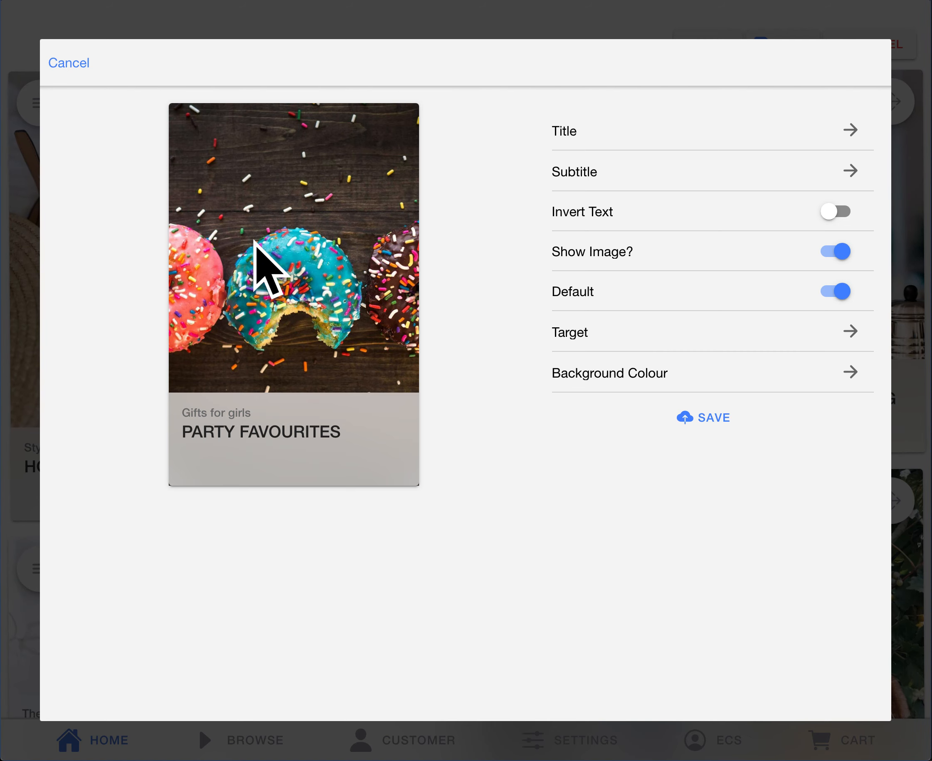
pyautogui.click(67, 63)
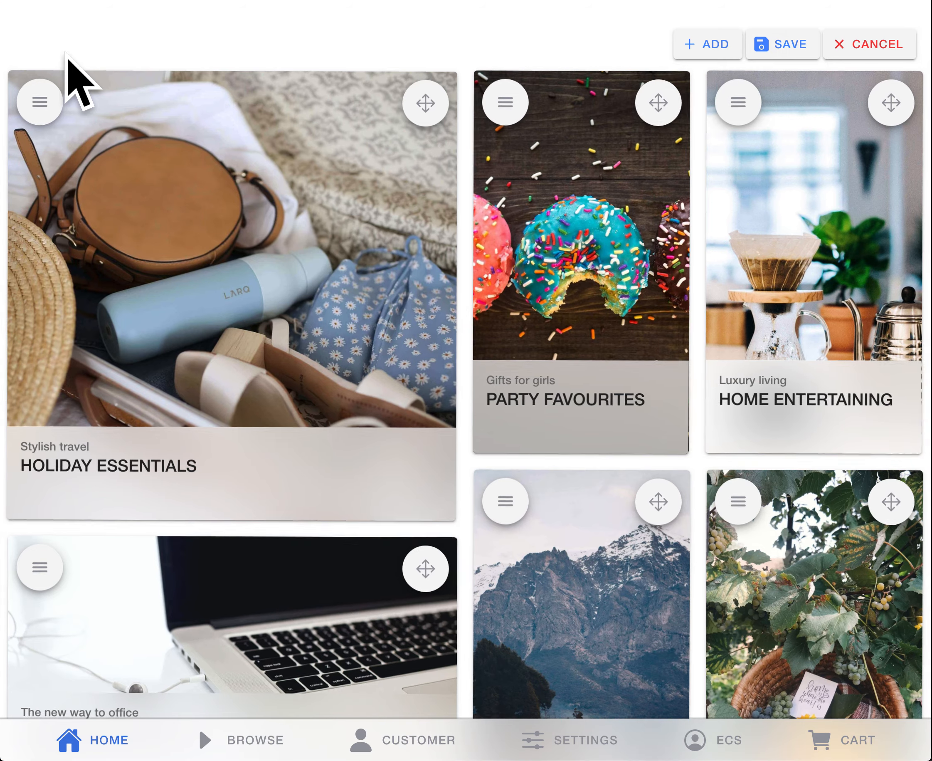
pyautogui.click(867, 44)
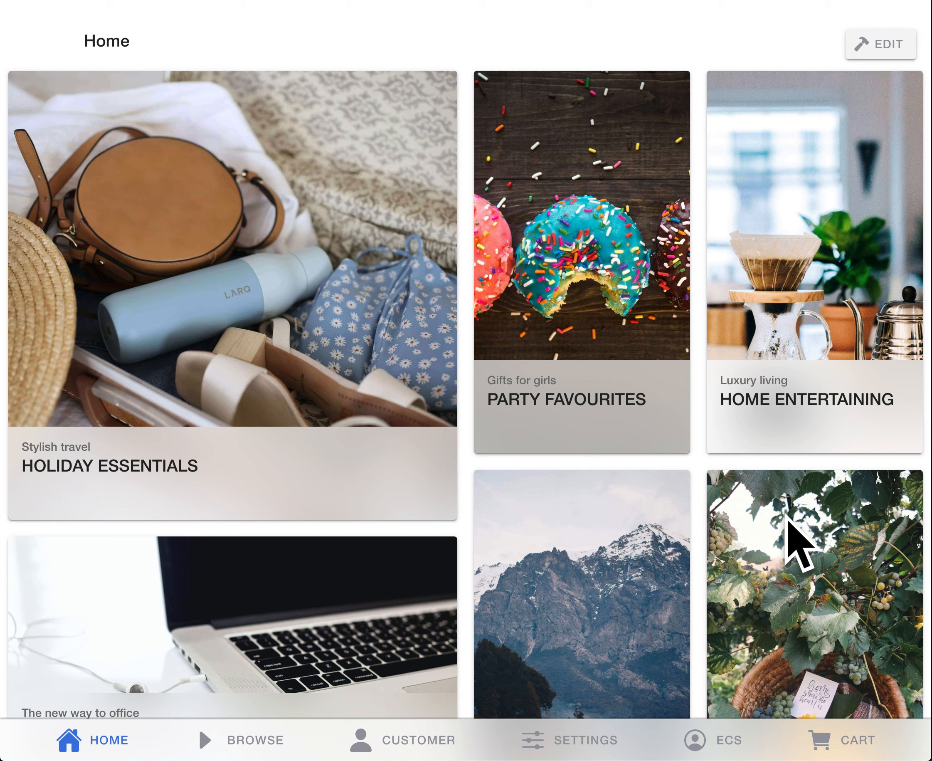
# Step: Look through the clothing products behind the Holiday Essentials tile and return to the home page
pyautogui.click(203, 265)
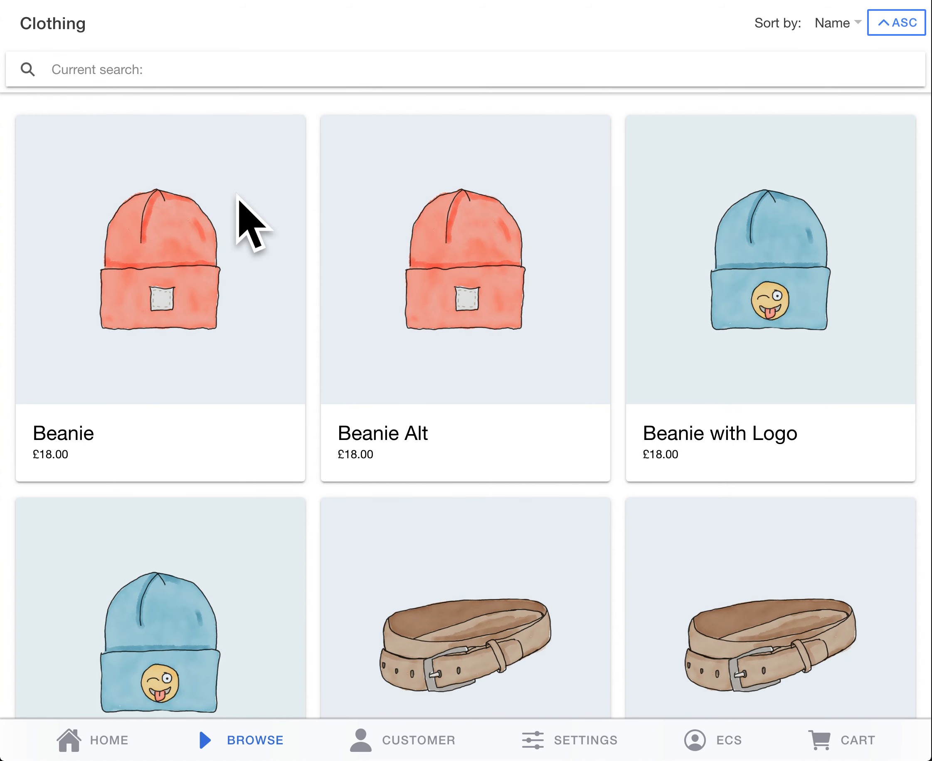
pyautogui.scroll(-3, 237, 197)
pyautogui.scroll(-15, 238, 197)
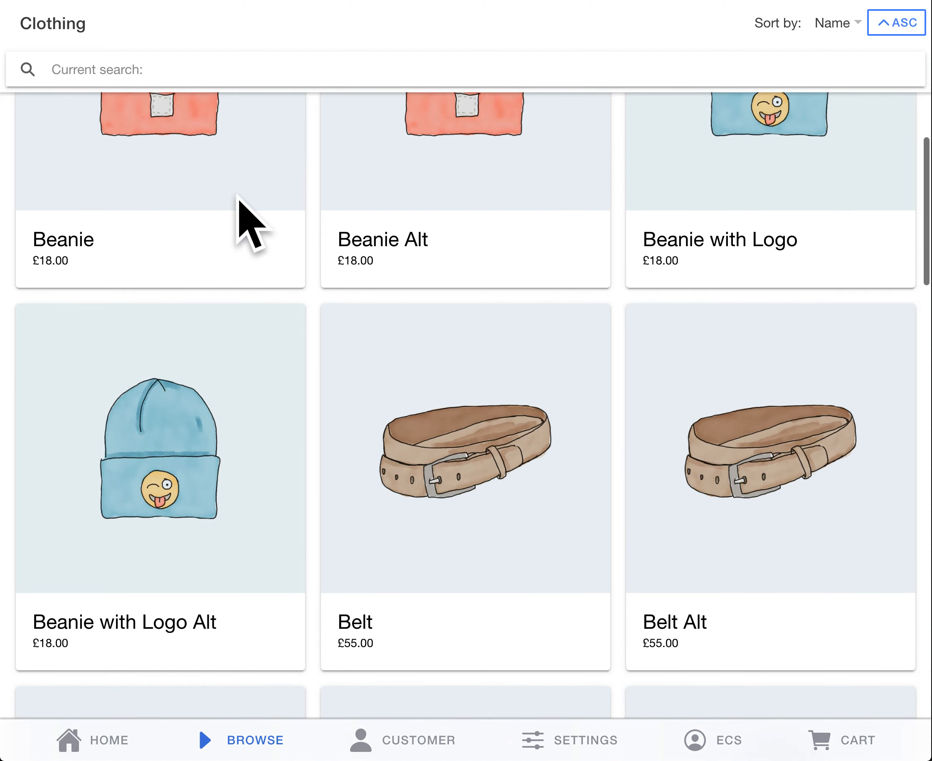
pyautogui.scroll(-8, 238, 197)
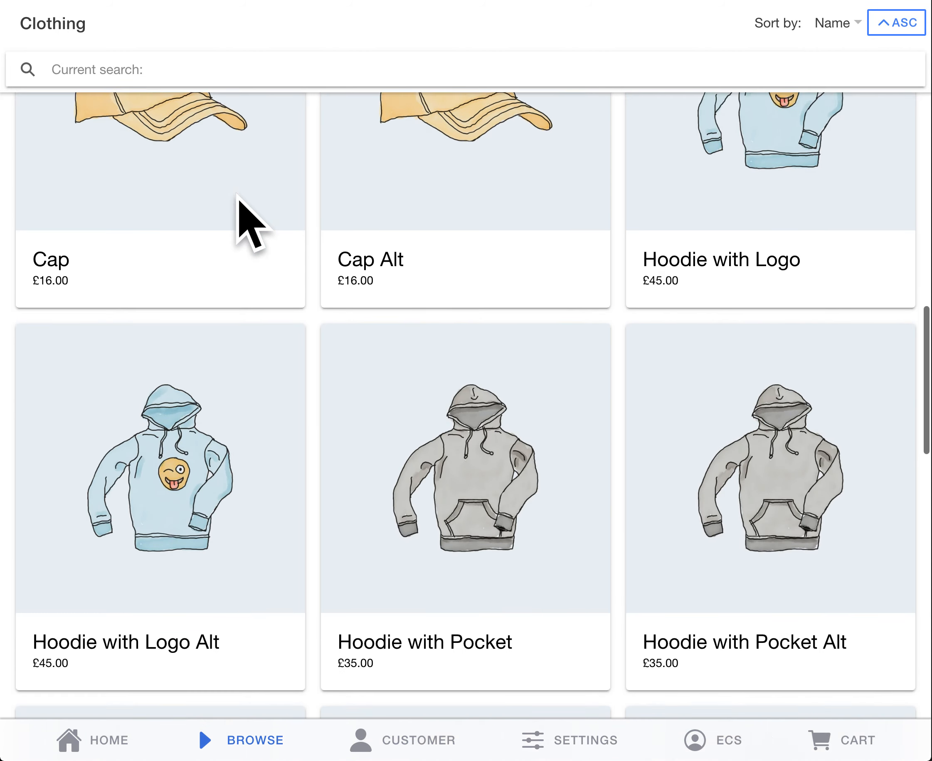
pyautogui.scroll(10, 238, 197)
pyautogui.scroll(12, 238, 197)
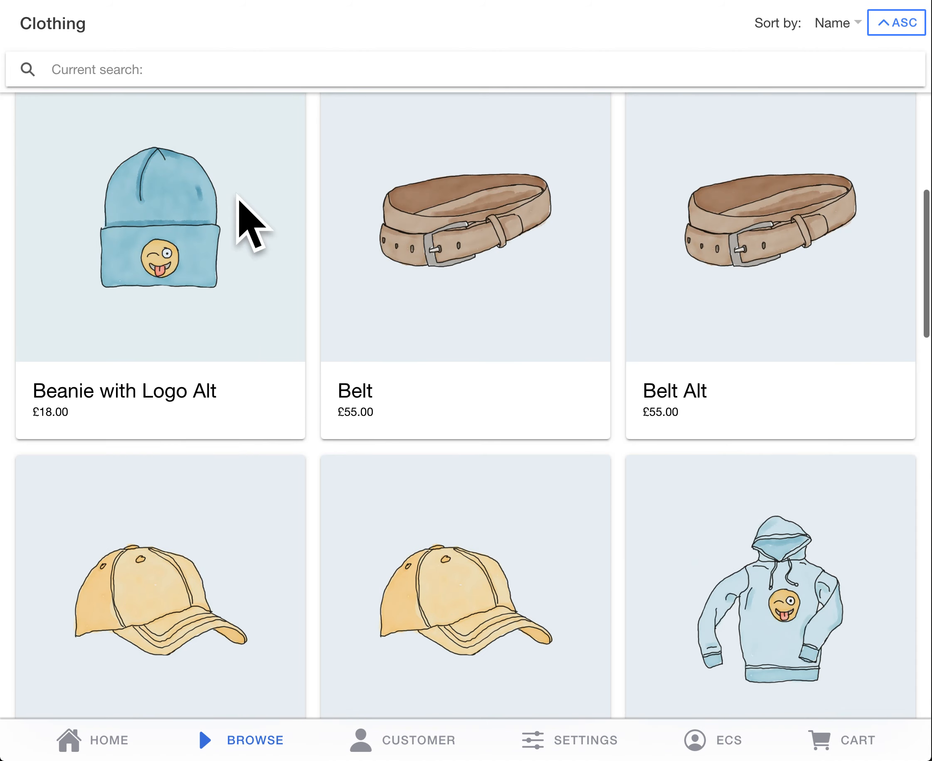
pyautogui.click(92, 737)
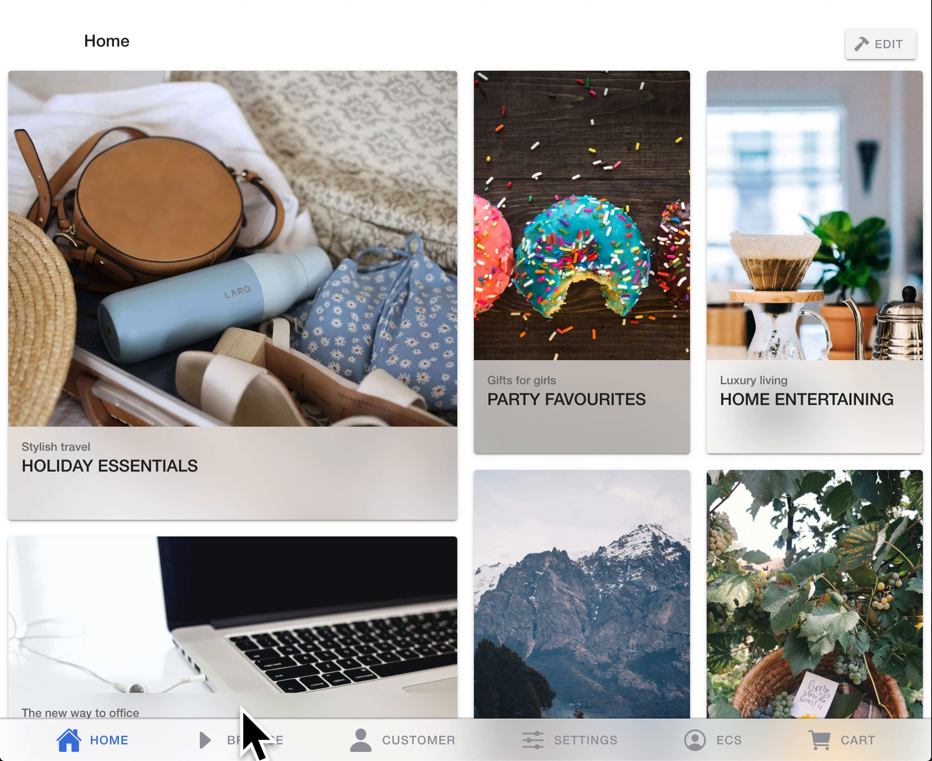
# Step: Browse the product categories, view all Clothing products and return to the home page
pyautogui.click(242, 741)
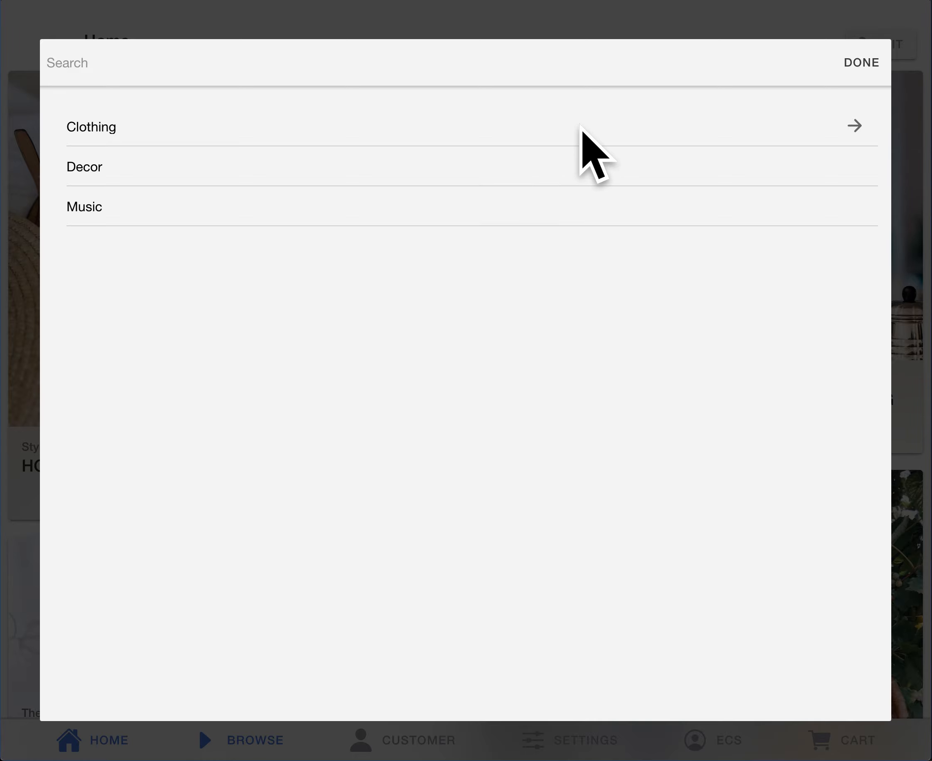
pyautogui.click(485, 128)
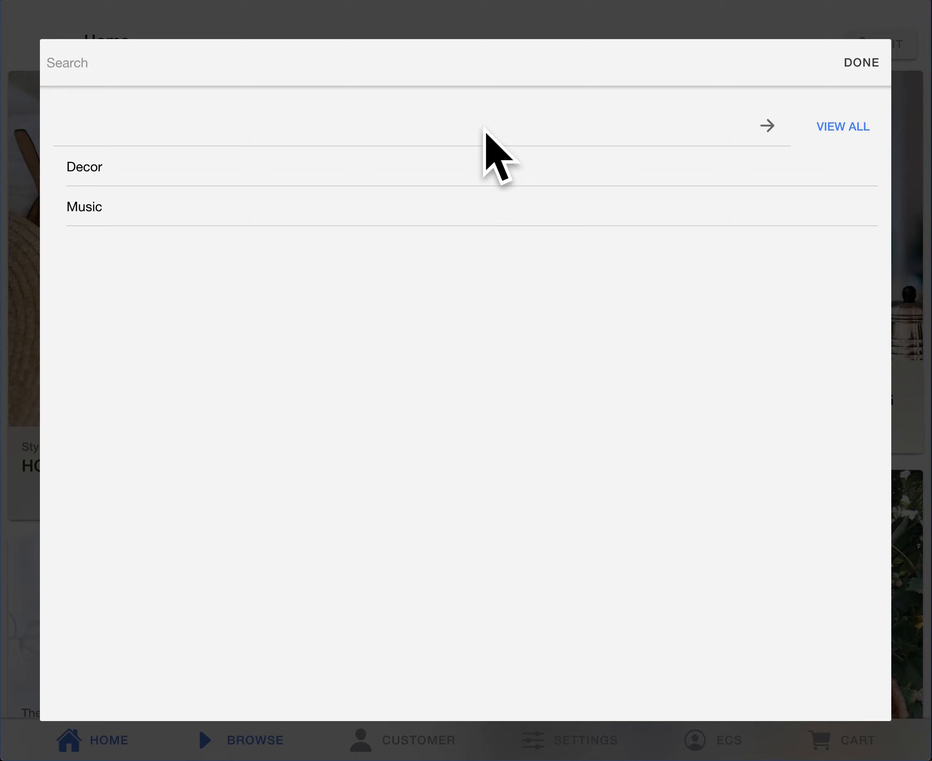
pyautogui.click(842, 128)
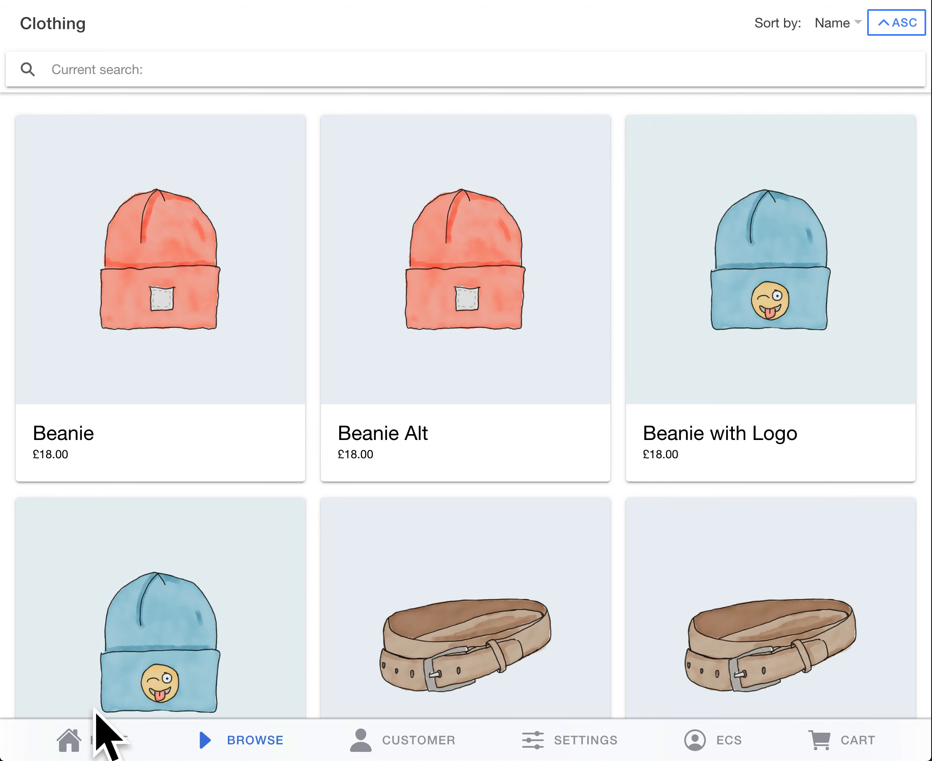
pyautogui.click(98, 734)
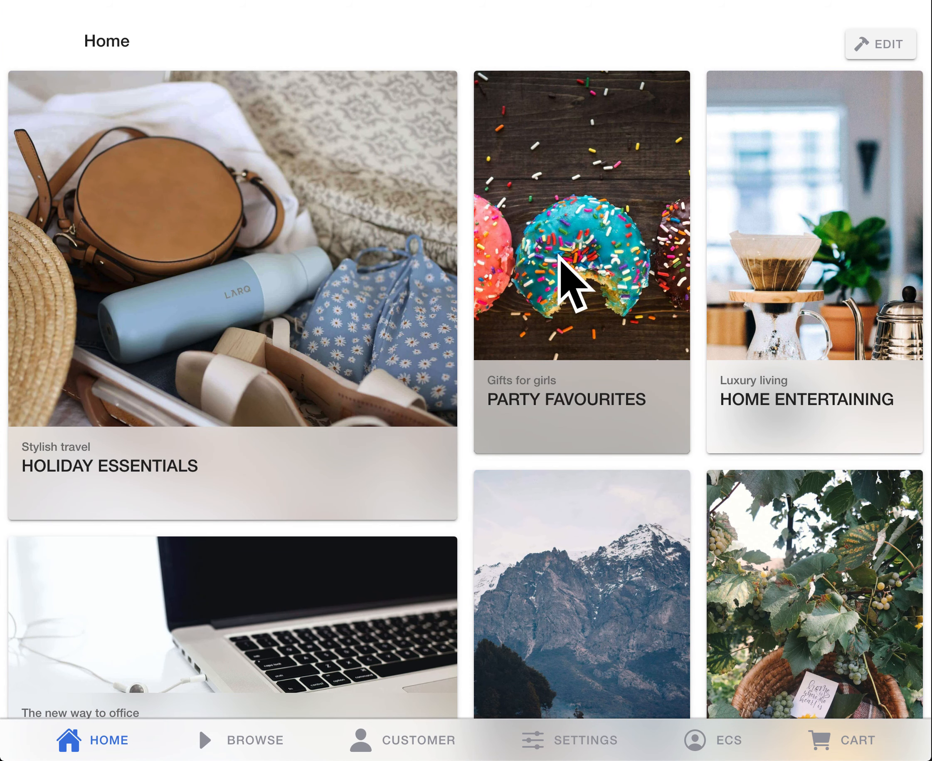
# Step: View the list of product categories again and close it without choosing one
pyautogui.scroll(-4, 312, 197)
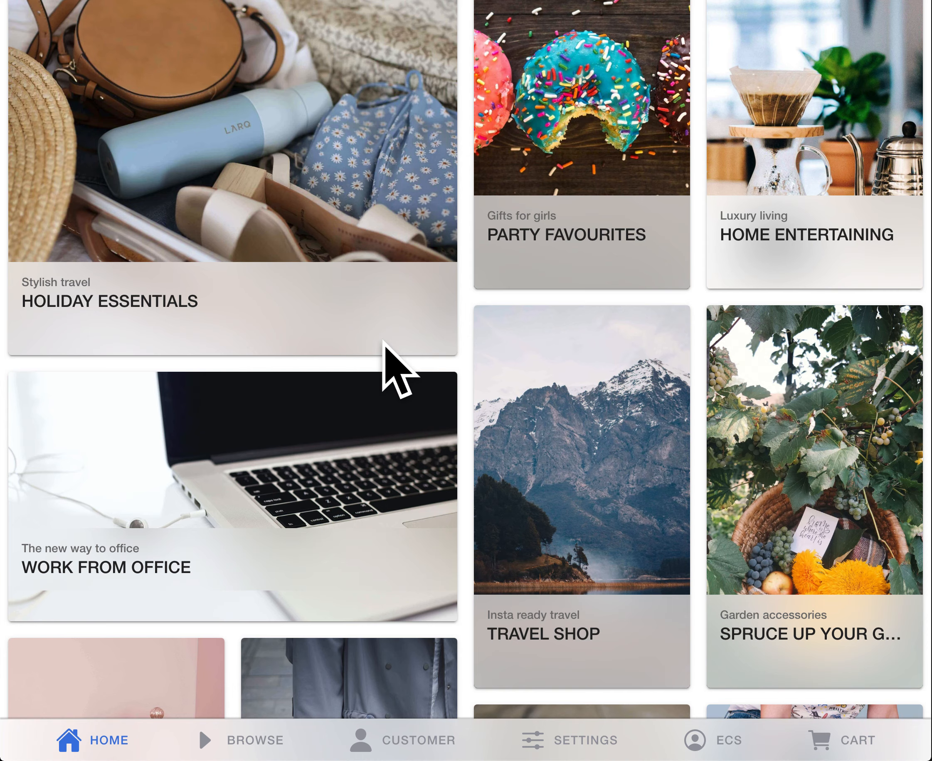
pyautogui.click(259, 740)
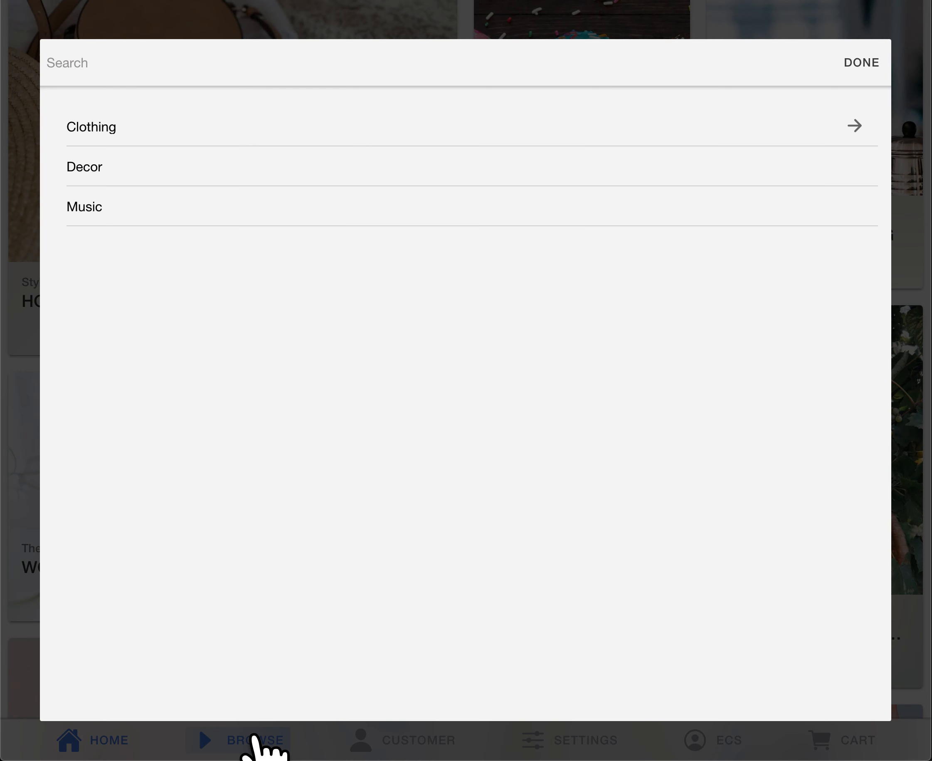
pyautogui.click(859, 63)
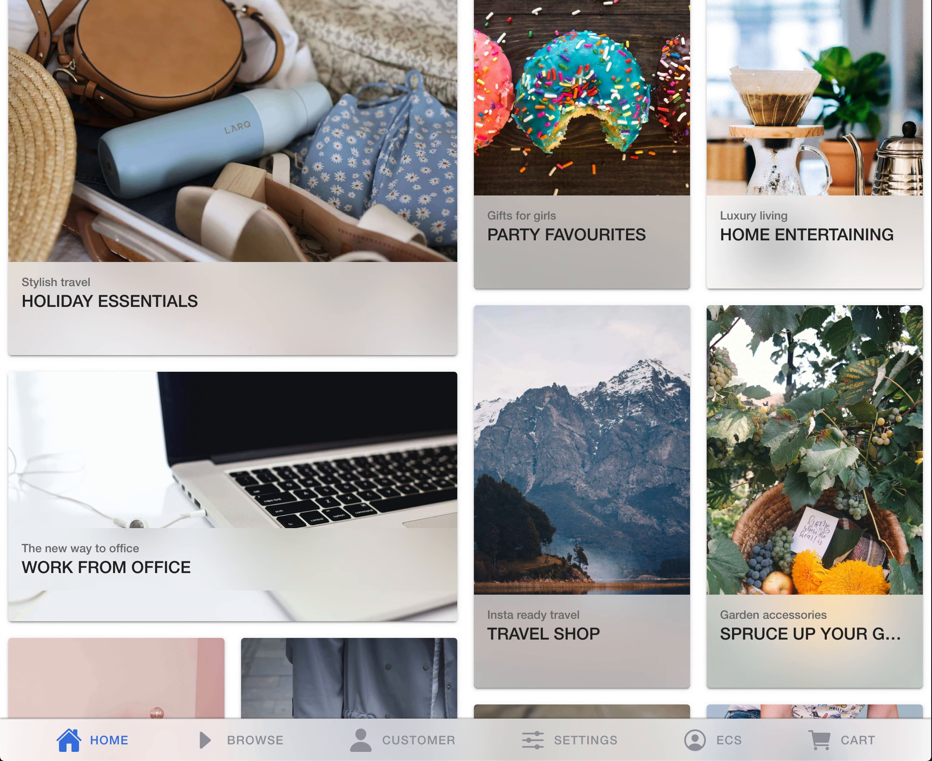
pyautogui.scroll(4, 423, 417)
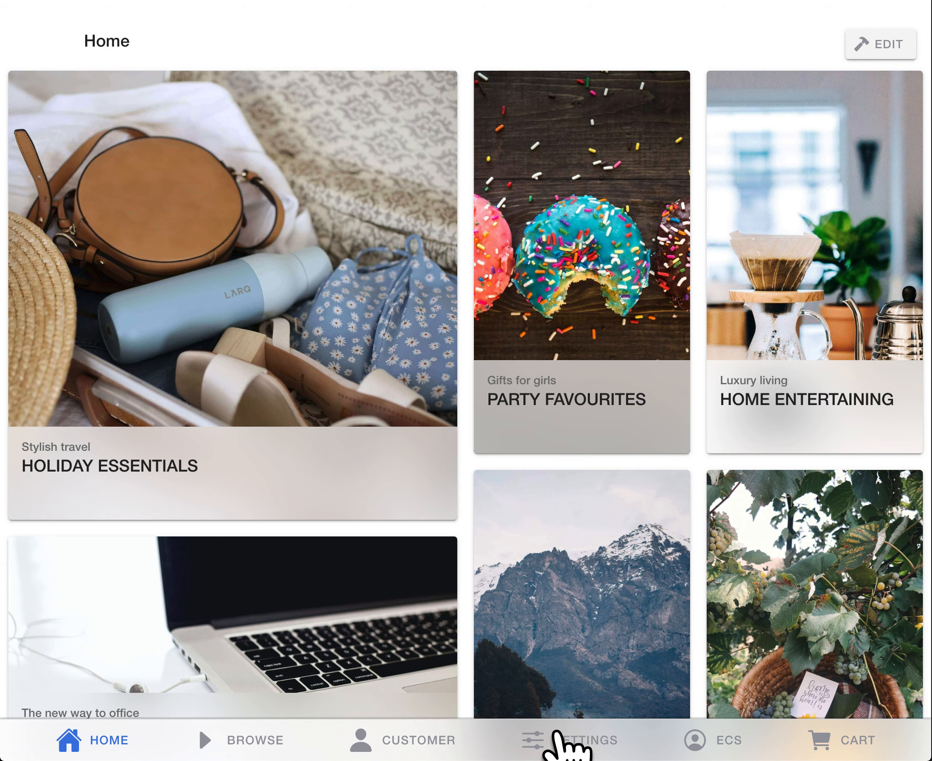
# Step: Open the Trading Session settings to view the drawer selection
pyautogui.click(561, 751)
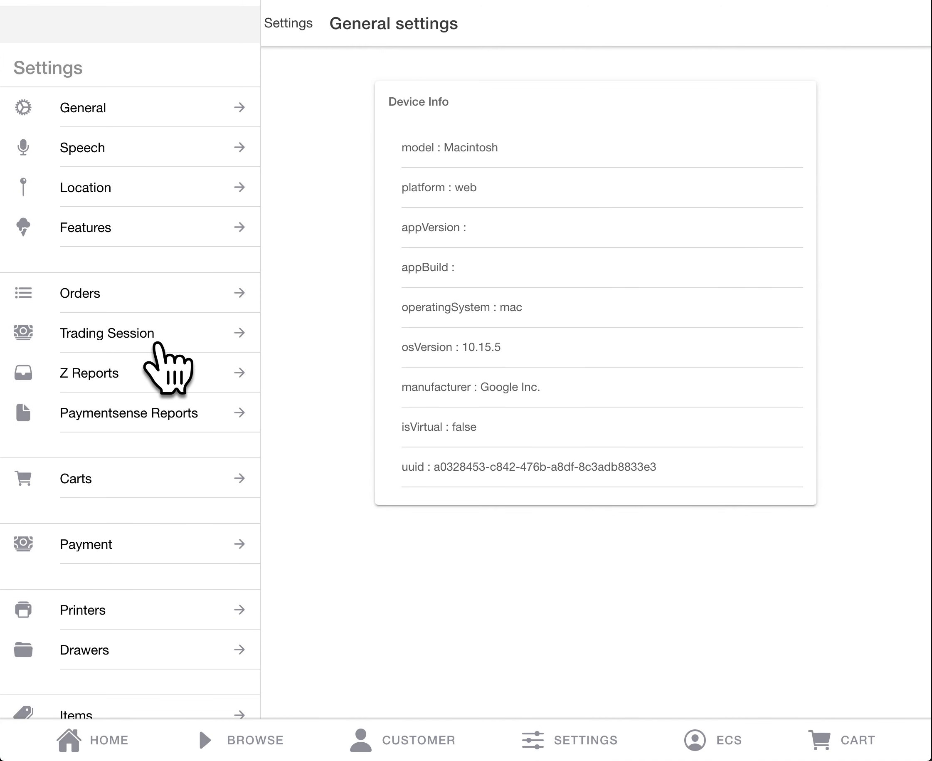
pyautogui.click(157, 337)
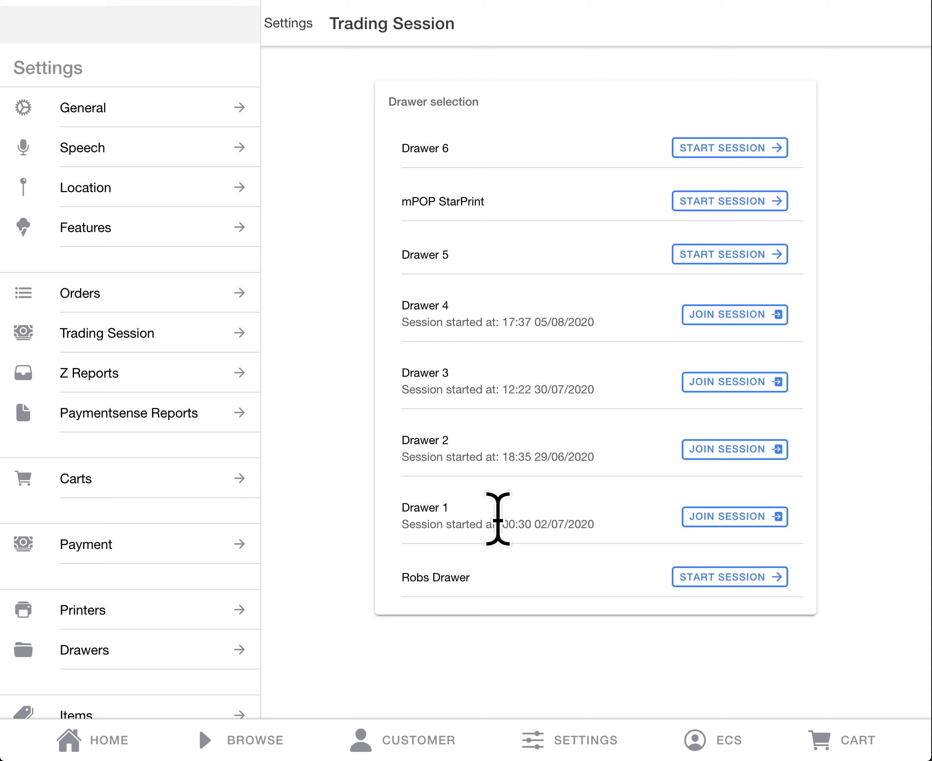
# Step: Add a new cash drawer in the drawer settings, labelled with the owner's first name followed by "Cash Drawer"
pyautogui.scroll(-3, 222, 288)
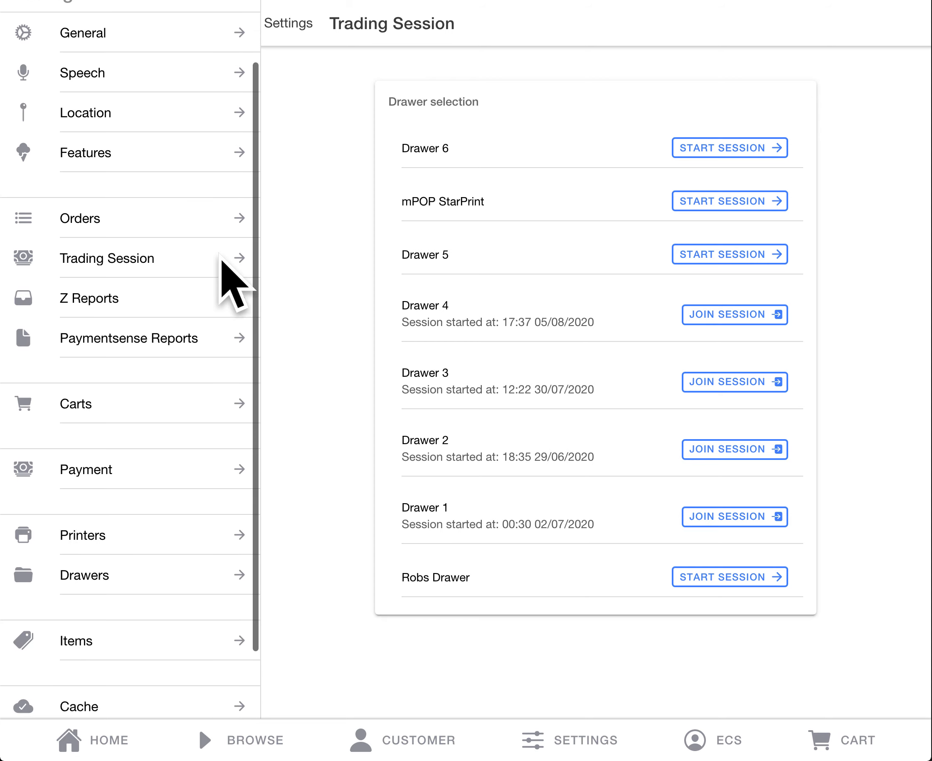
pyautogui.click(113, 576)
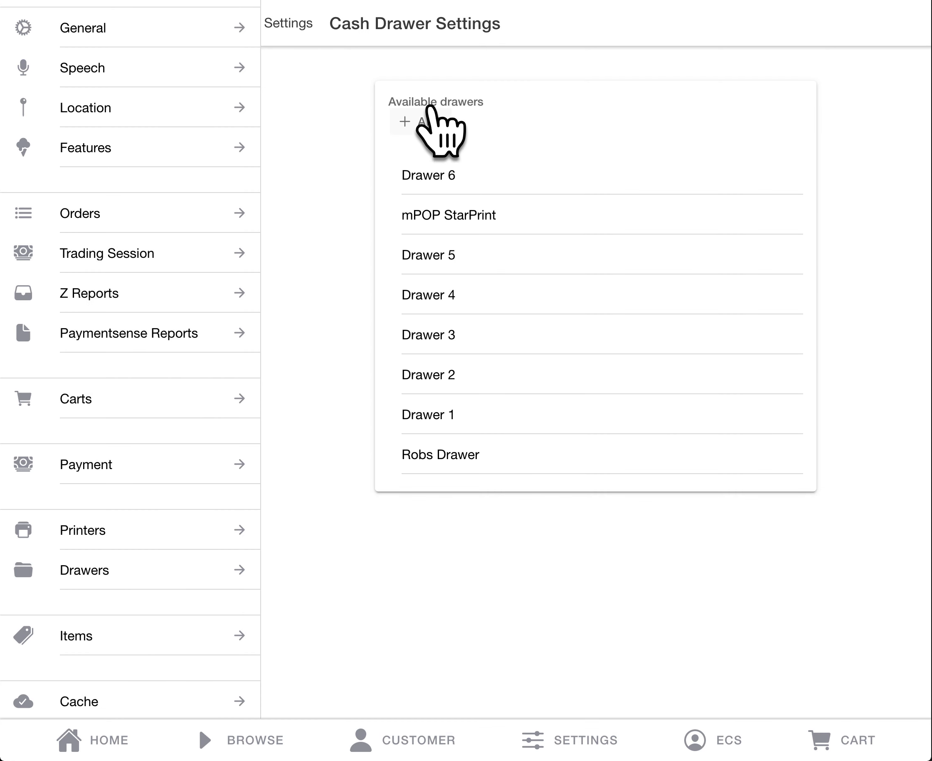
pyautogui.click(418, 120)
pyautogui.click(483, 138)
pyautogui.write('Ryans Cash Drawer')
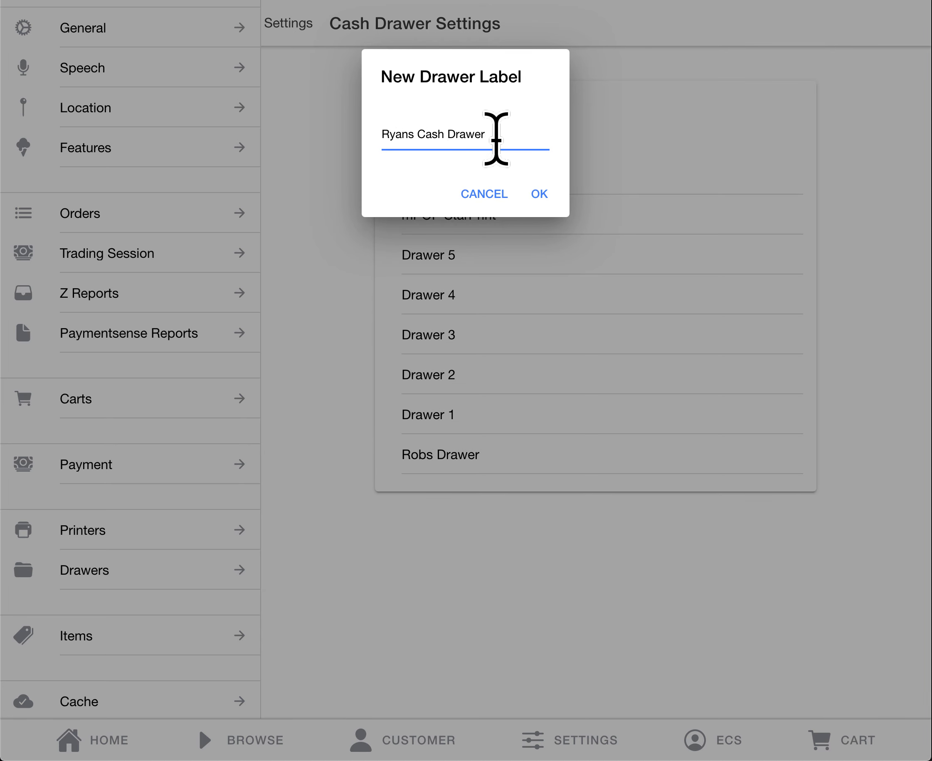
pyautogui.click(539, 195)
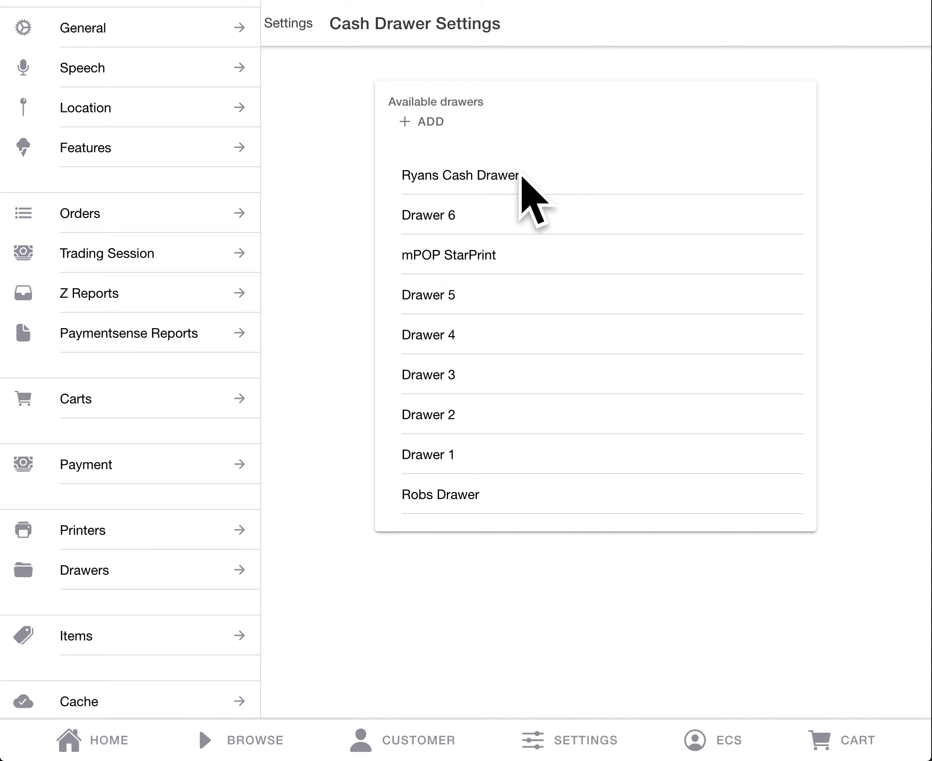
# Step: Start a trading session on the newly added cash drawer with a float amount of 100.00
pyautogui.click(97, 260)
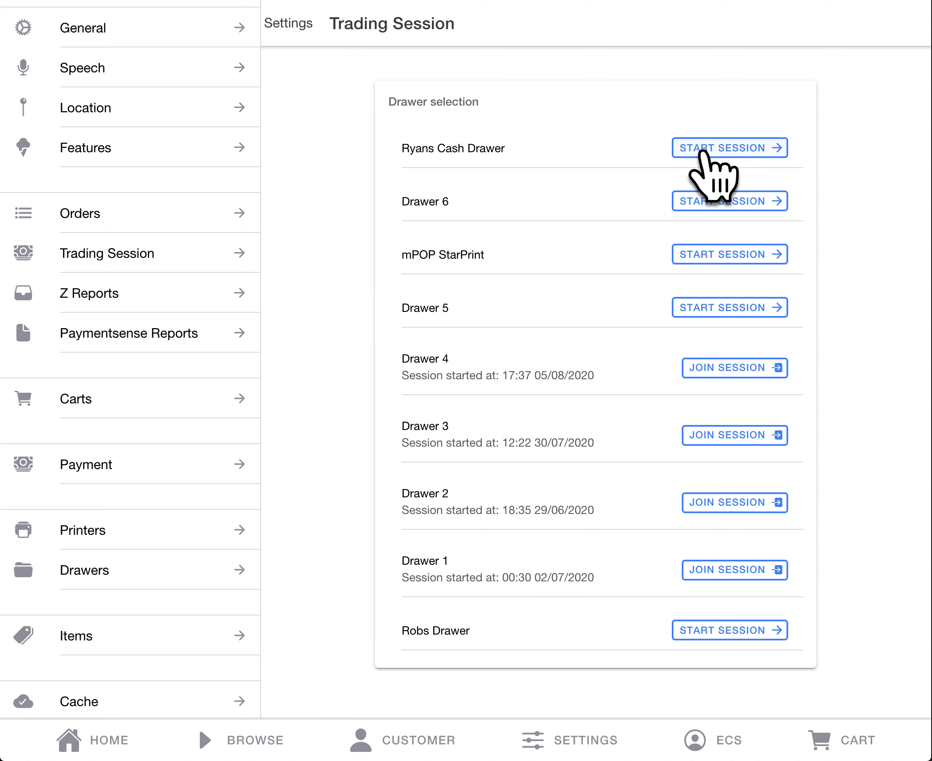
pyautogui.click(700, 151)
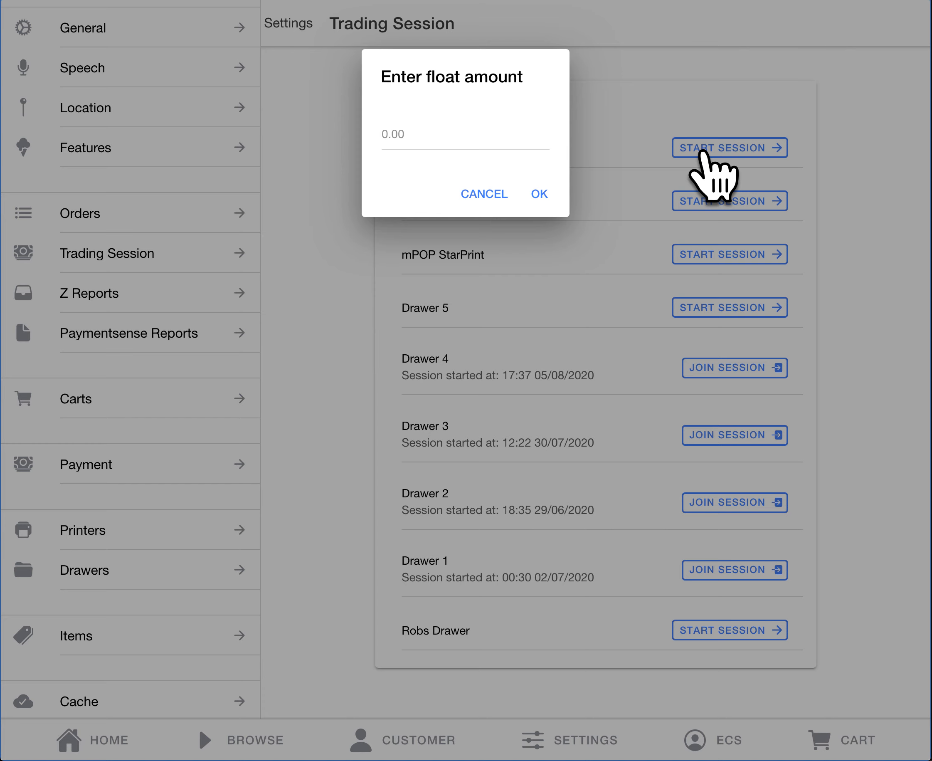
pyautogui.click(455, 131)
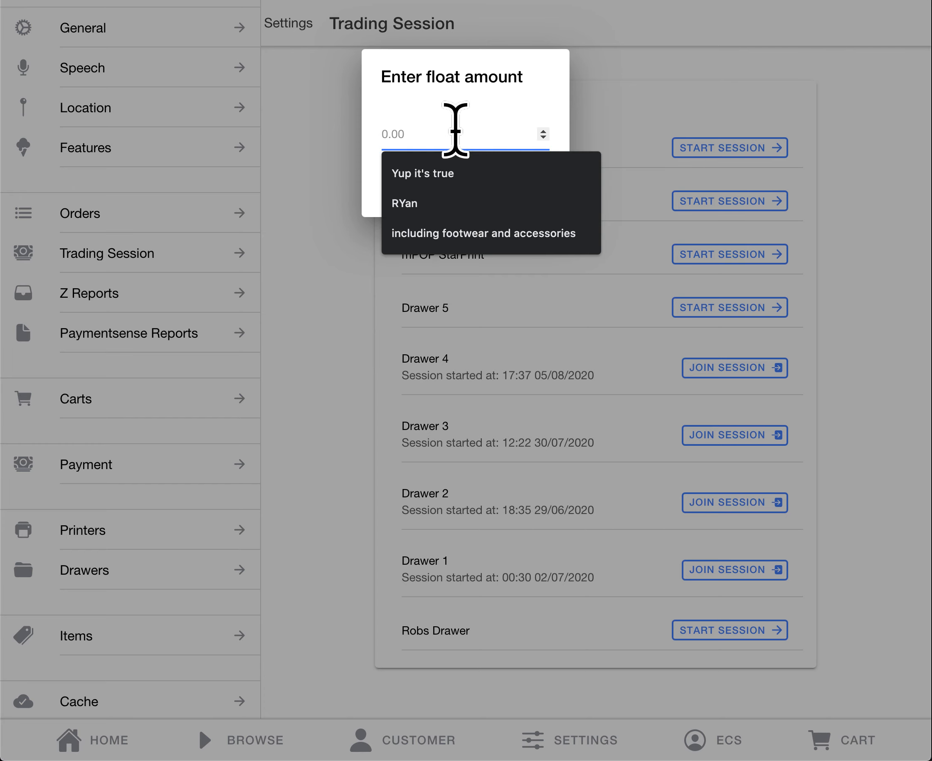
pyautogui.write('100')
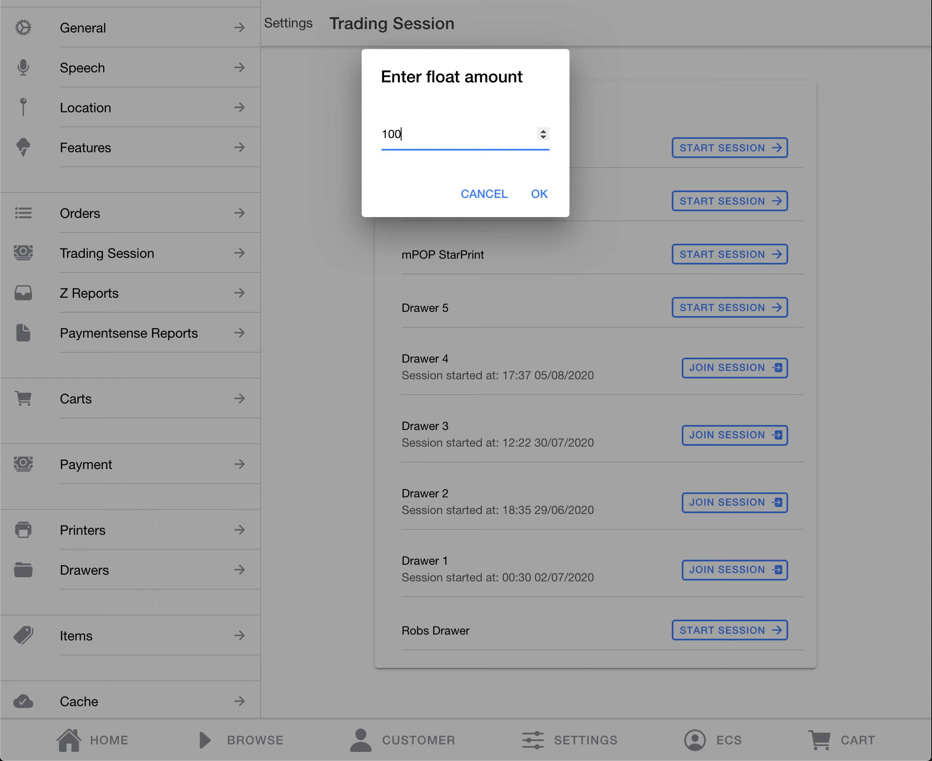
pyautogui.write('.00')
pyautogui.click(540, 193)
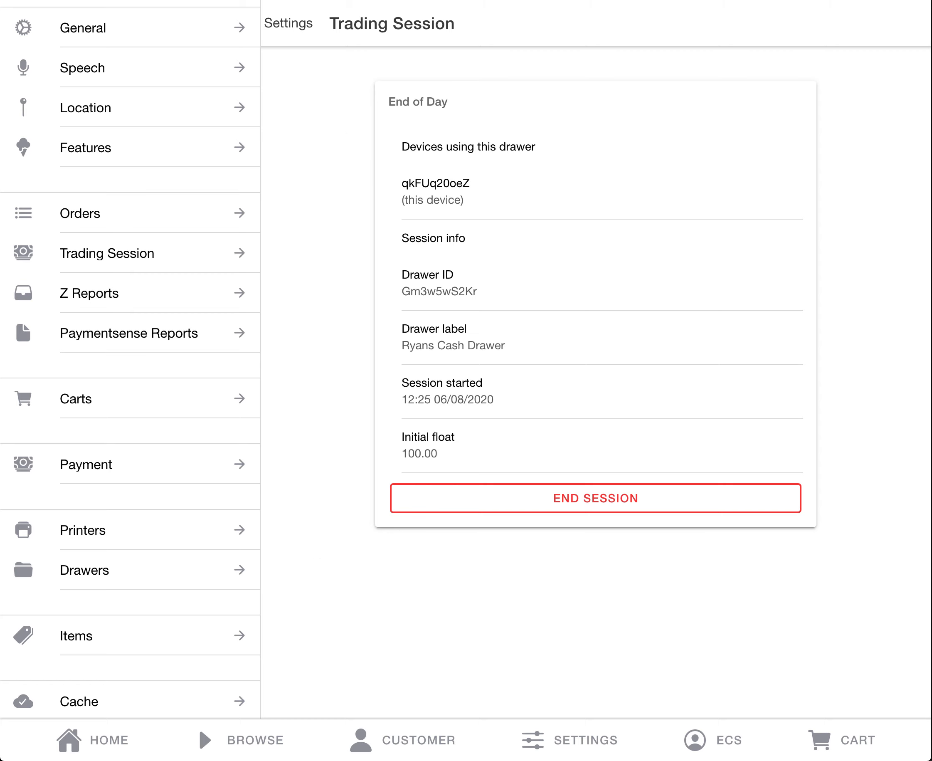
# Step: Open the Work From Office tile from the home page and look through its Music products
pyautogui.click(99, 739)
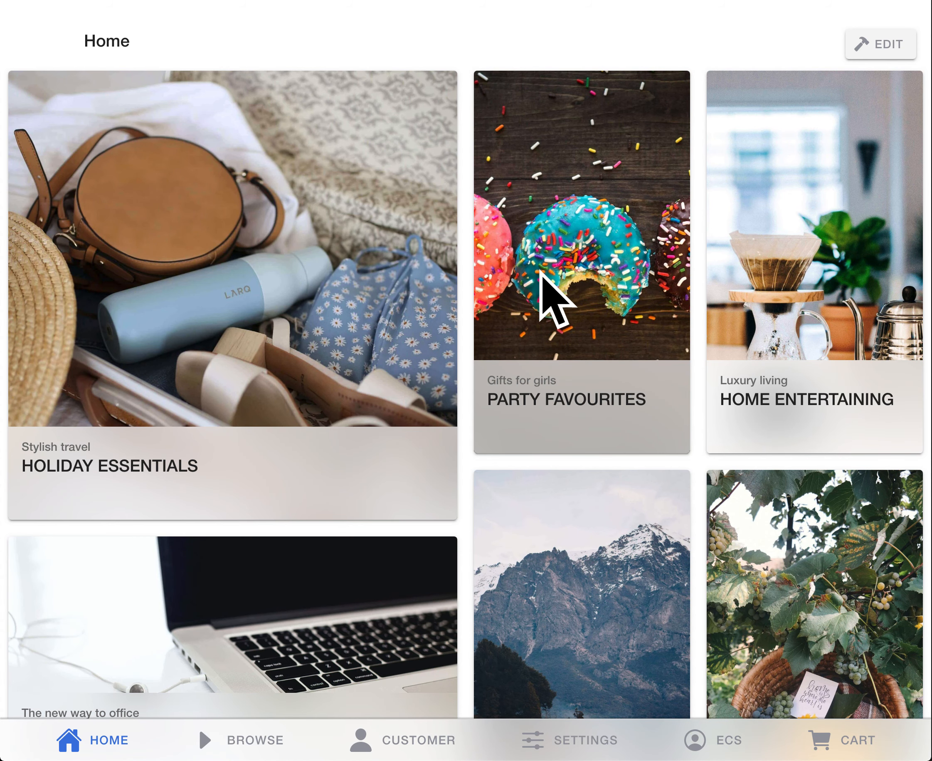
pyautogui.scroll(-4, 302, 302)
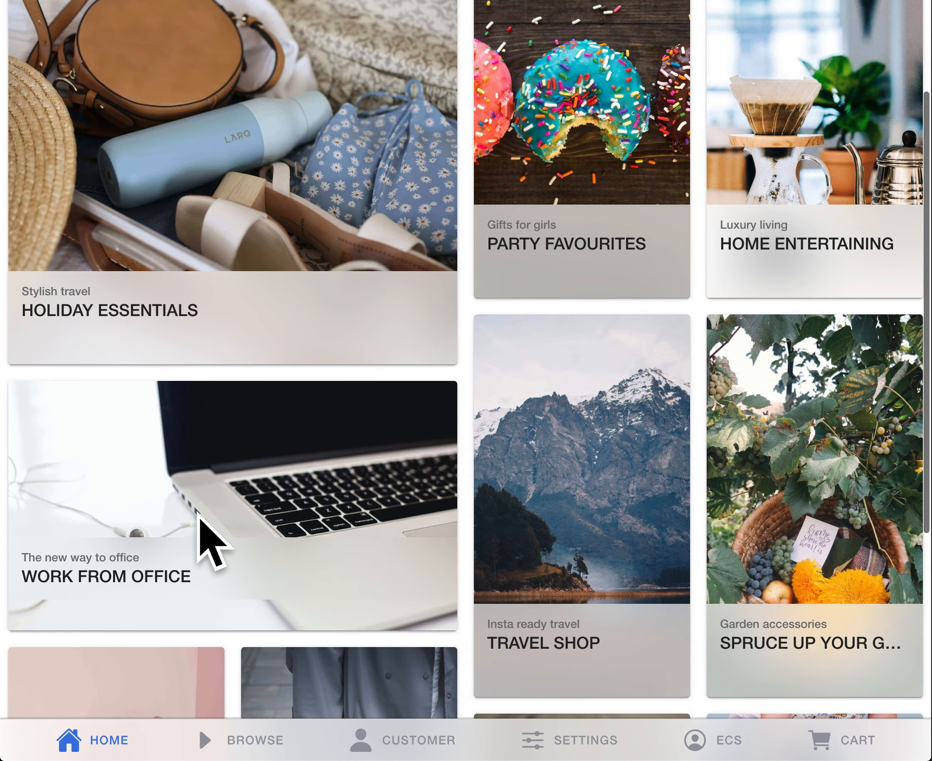
pyautogui.click(216, 523)
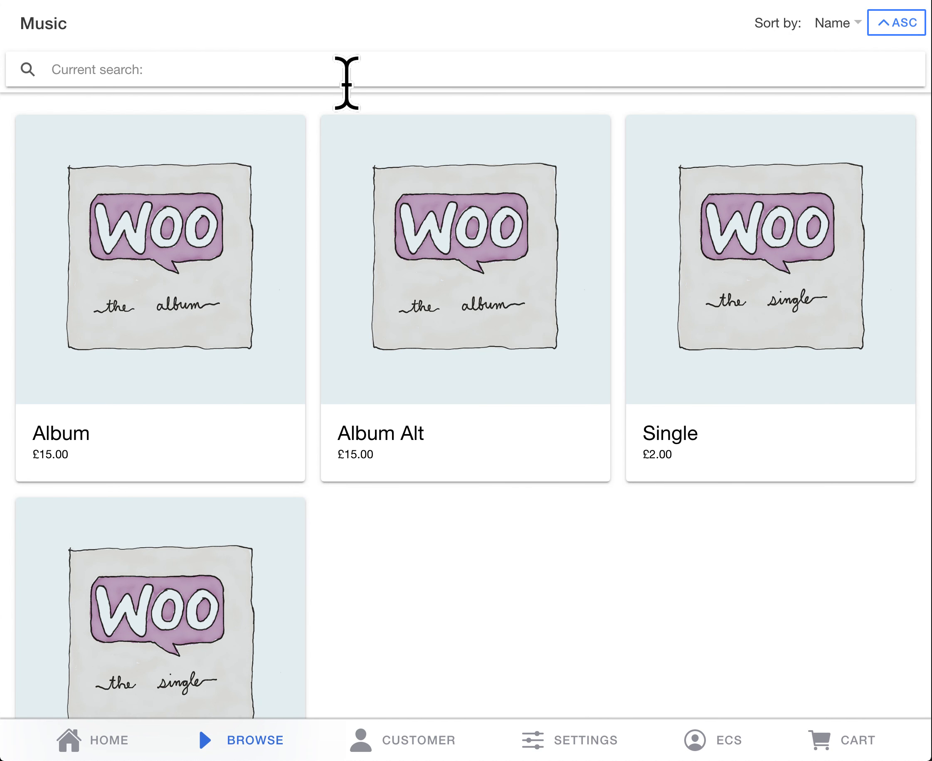
pyautogui.scroll(-2, 215, 260)
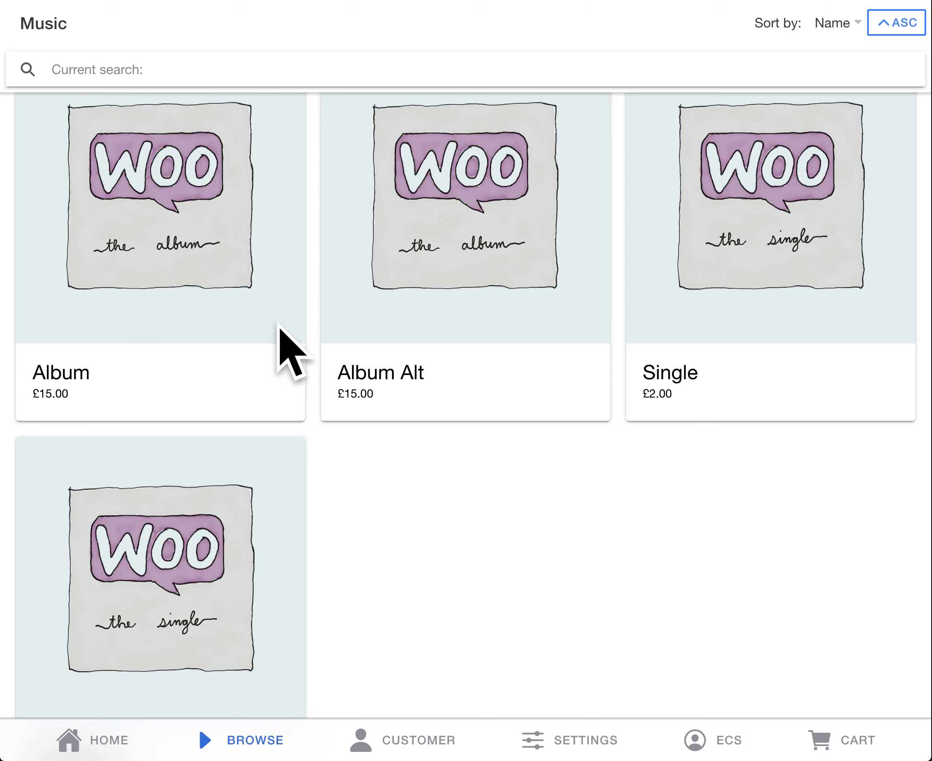
pyautogui.scroll(2, 279, 326)
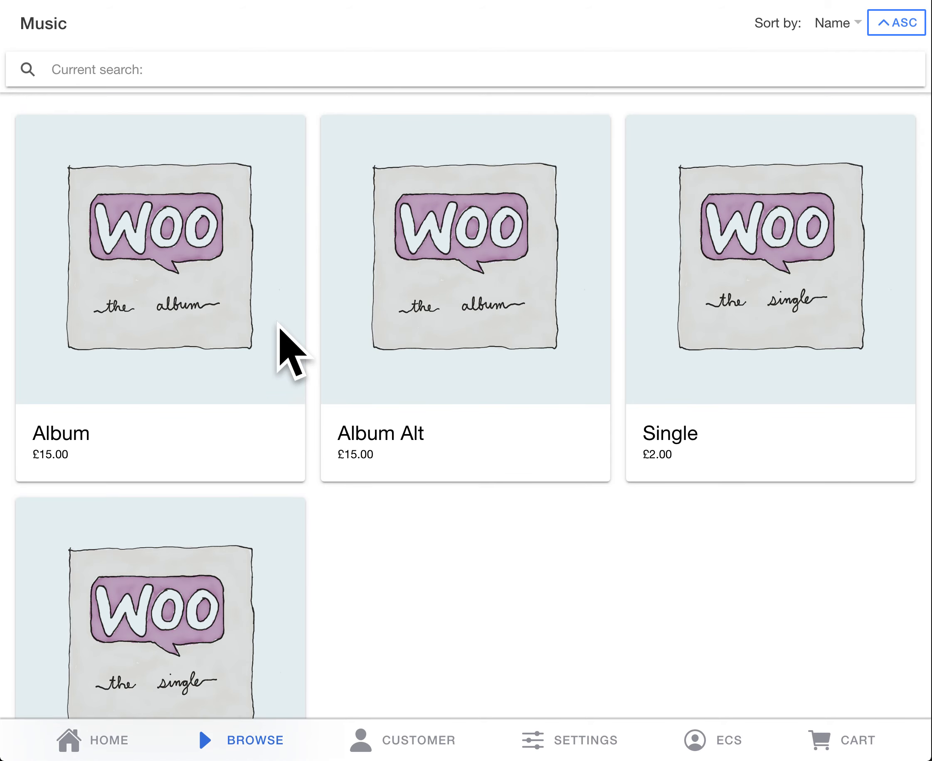
# Step: Review the Album product's short and long descriptions and add one Album to the cart
pyautogui.click(259, 289)
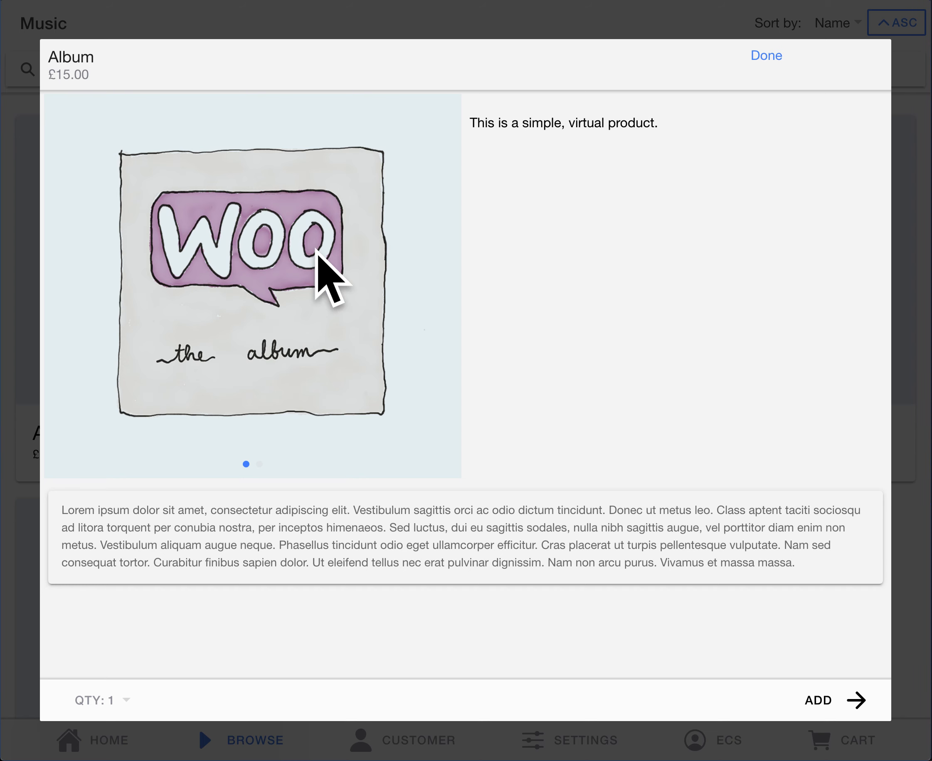
pyautogui.moveTo(484, 124); pyautogui.dragTo(600, 123)
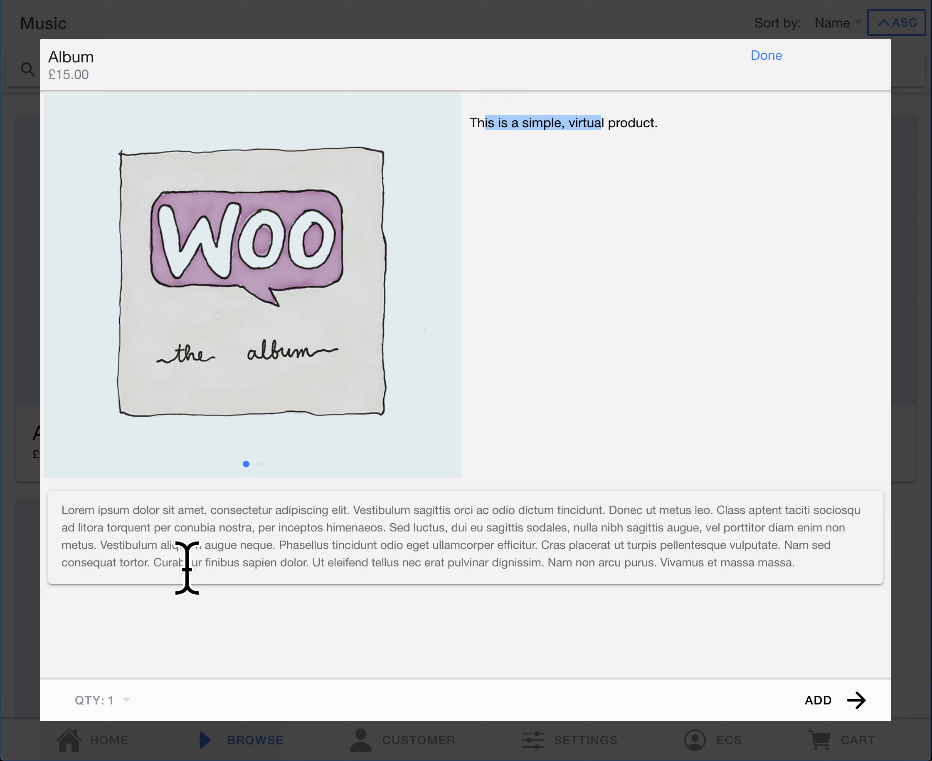
pyautogui.moveTo(169, 511); pyautogui.dragTo(309, 566)
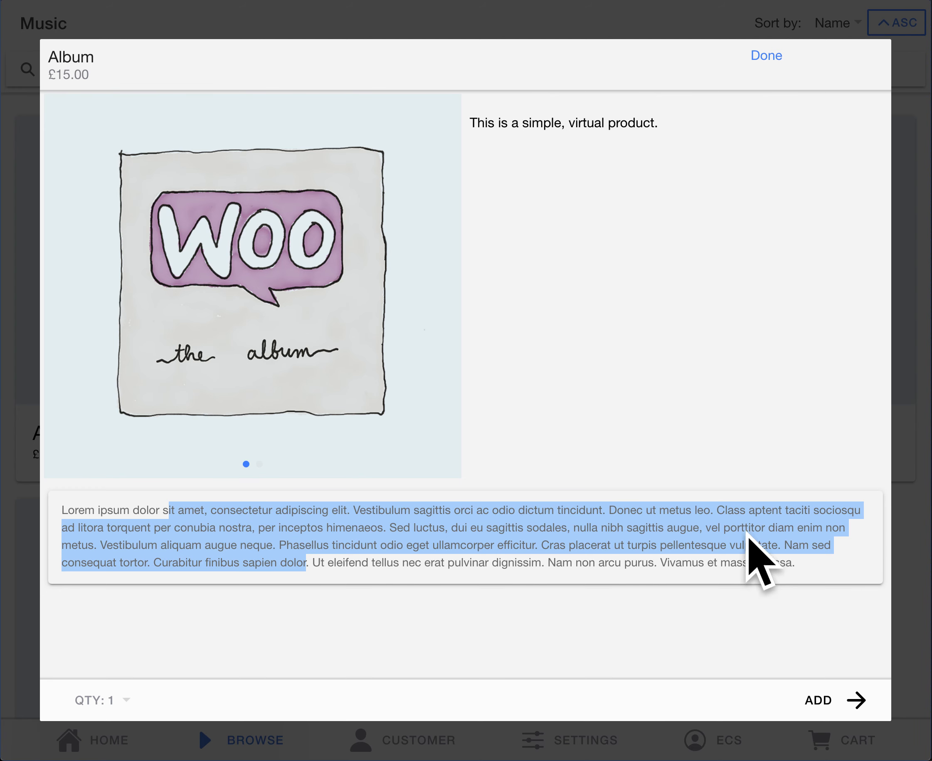
pyautogui.click(615, 249)
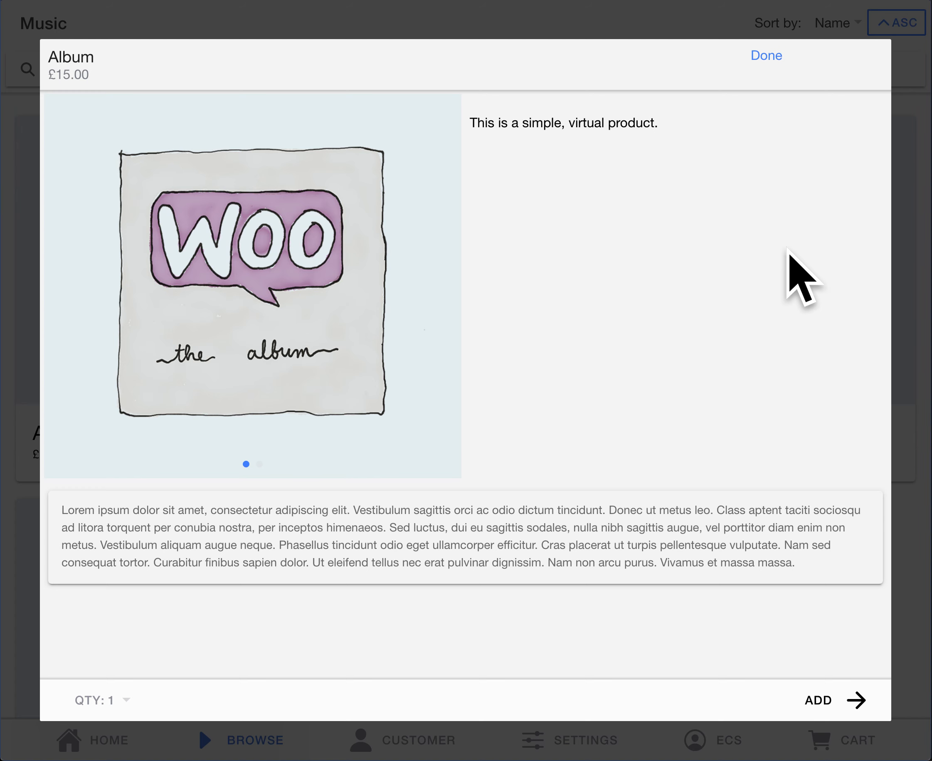
pyautogui.click(836, 701)
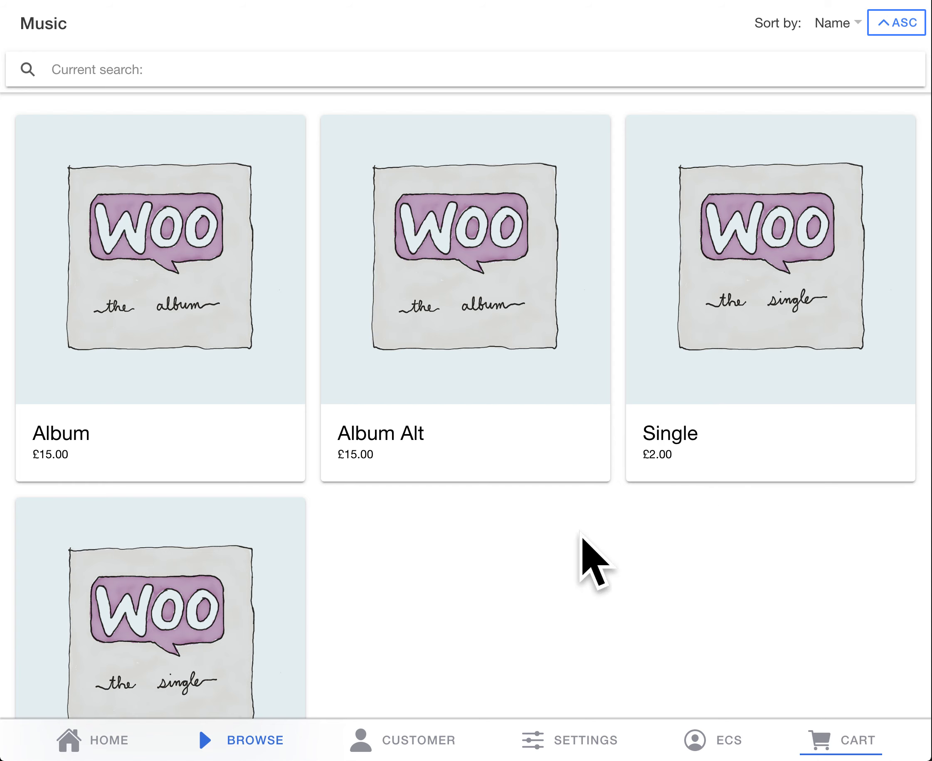
# Step: Add one Album Alt and one Single to the cart from their product details
pyautogui.click(494, 268)
pyautogui.click(818, 703)
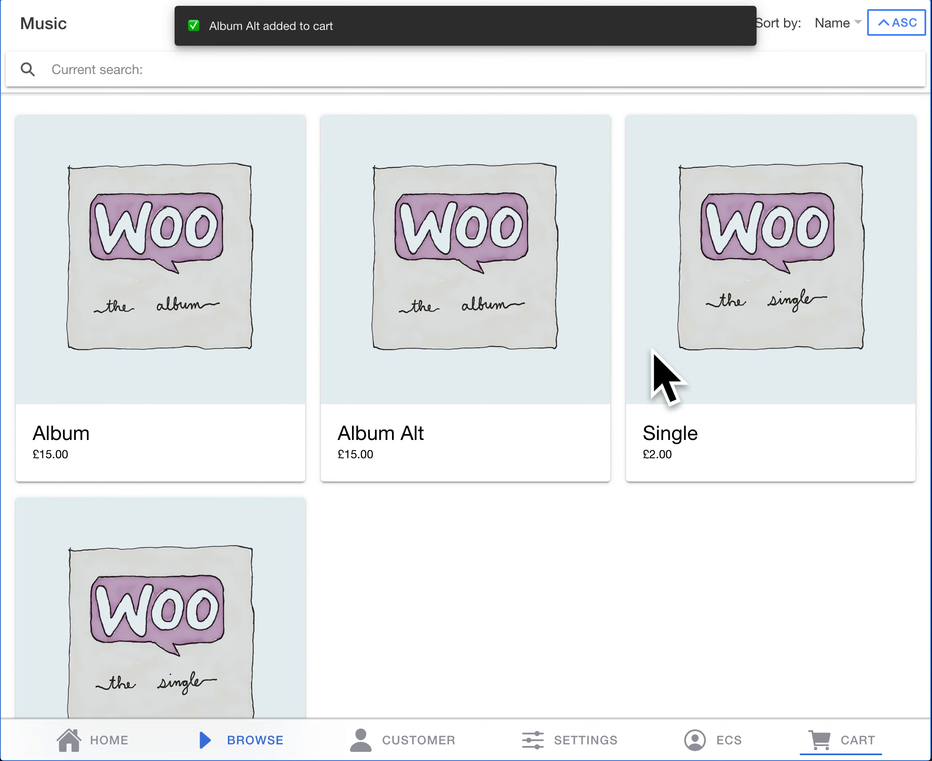
pyautogui.click(719, 323)
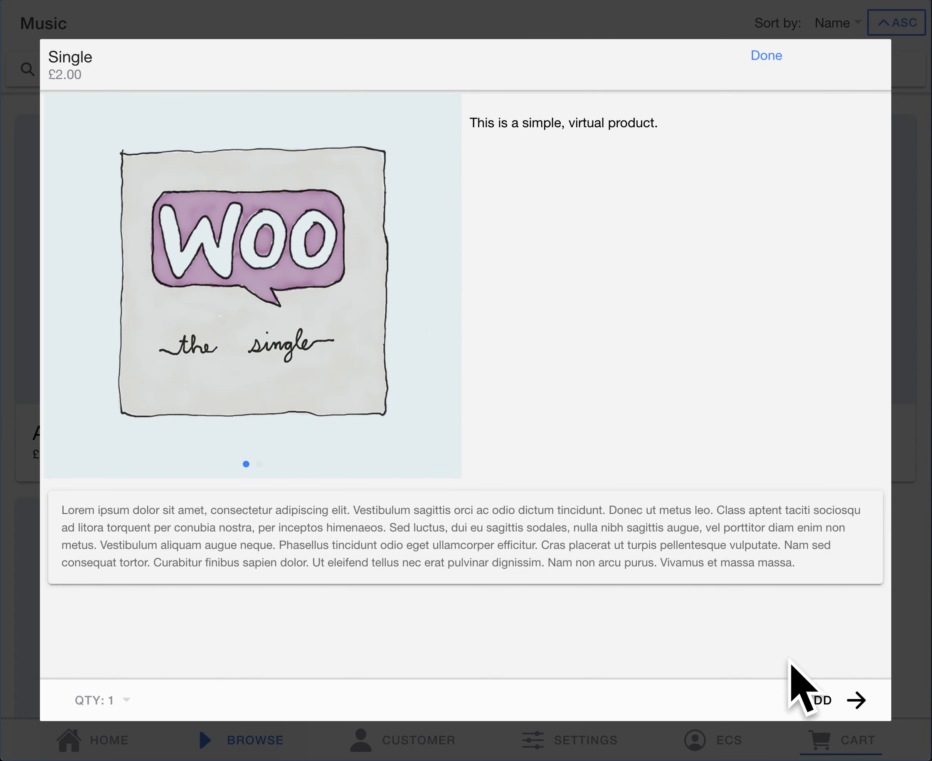
pyautogui.click(836, 701)
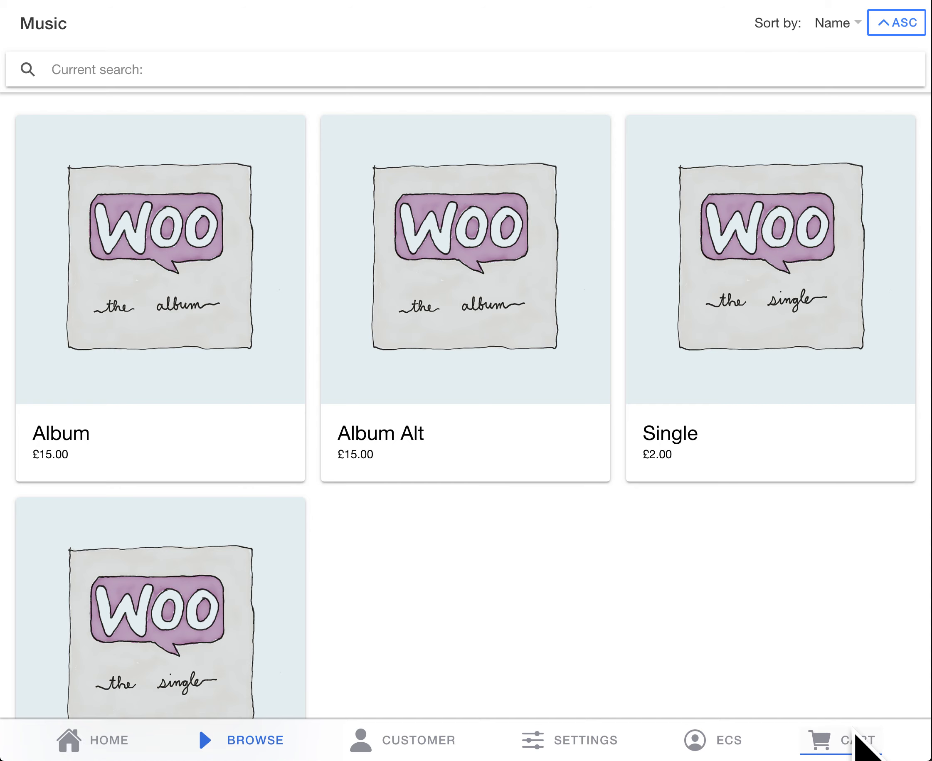
# Step: View the cart's contents and barcode entry, and close the cart without checking out
pyautogui.click(861, 746)
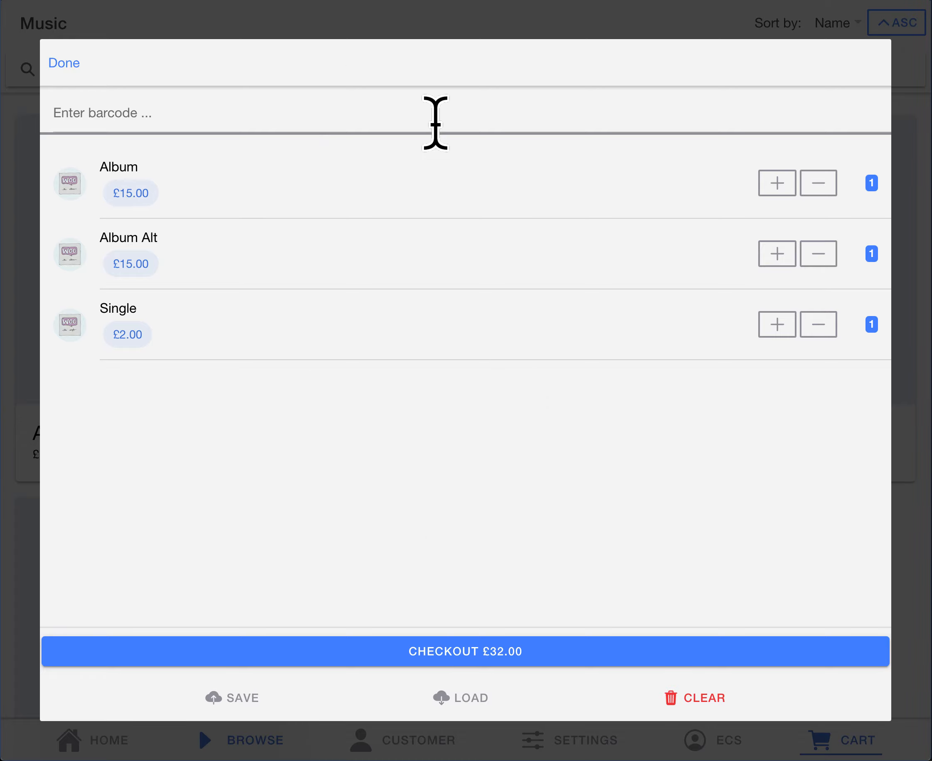
pyautogui.click(361, 114)
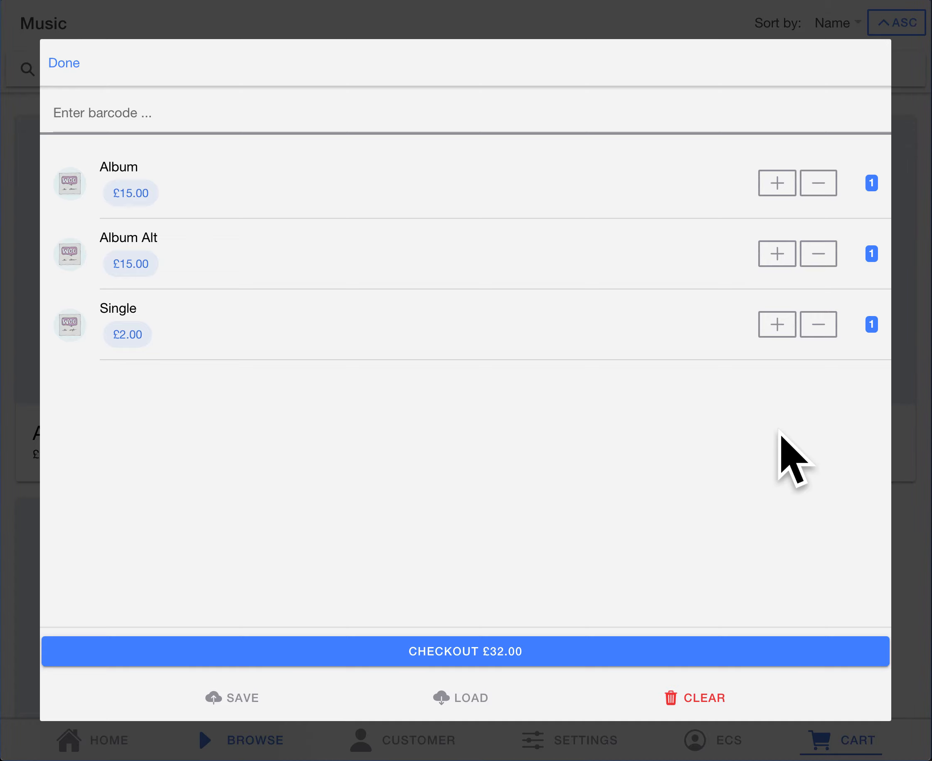
pyautogui.click(791, 740)
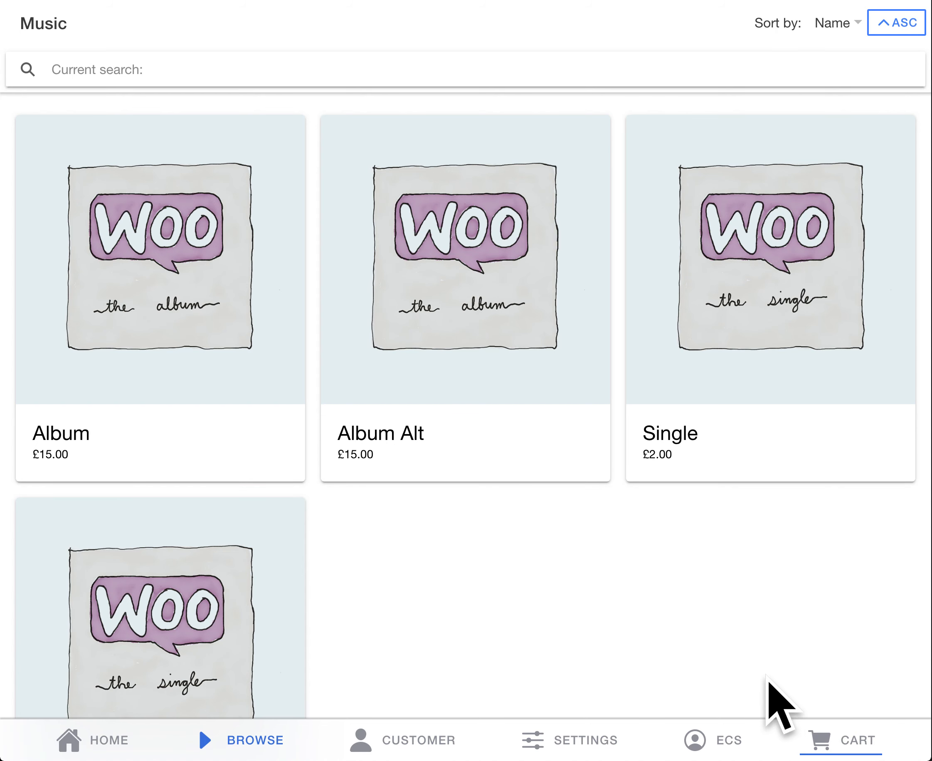
# Step: Enable the persistent side cart and quick add to cart features, and reopen the Music products through the home page's Work From Office tile
pyautogui.click(547, 735)
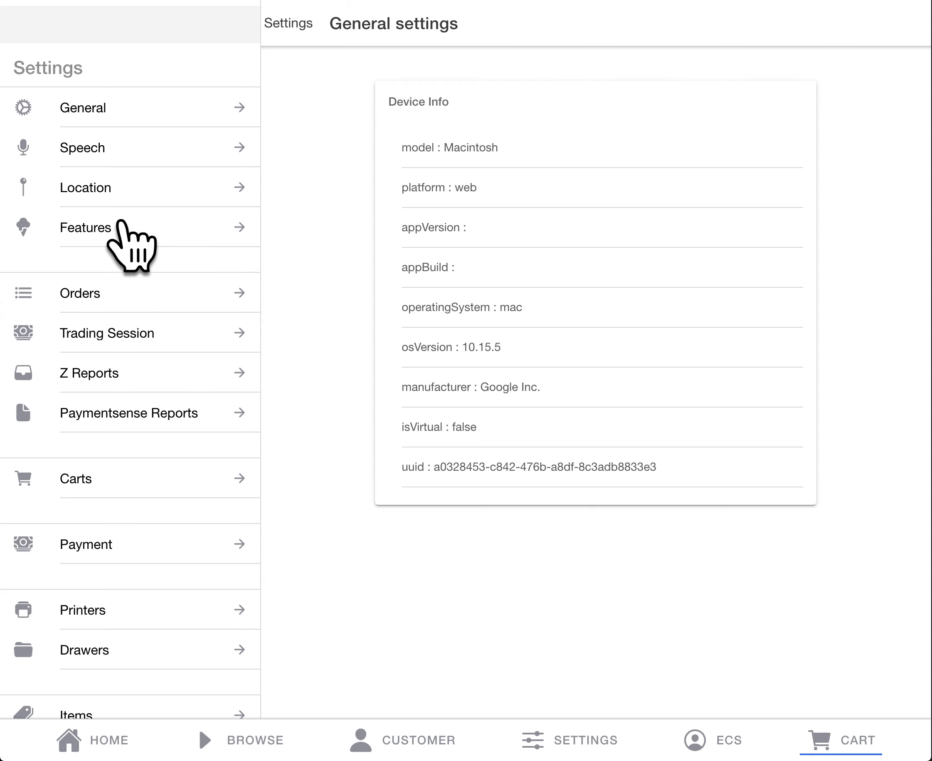
pyautogui.click(122, 222)
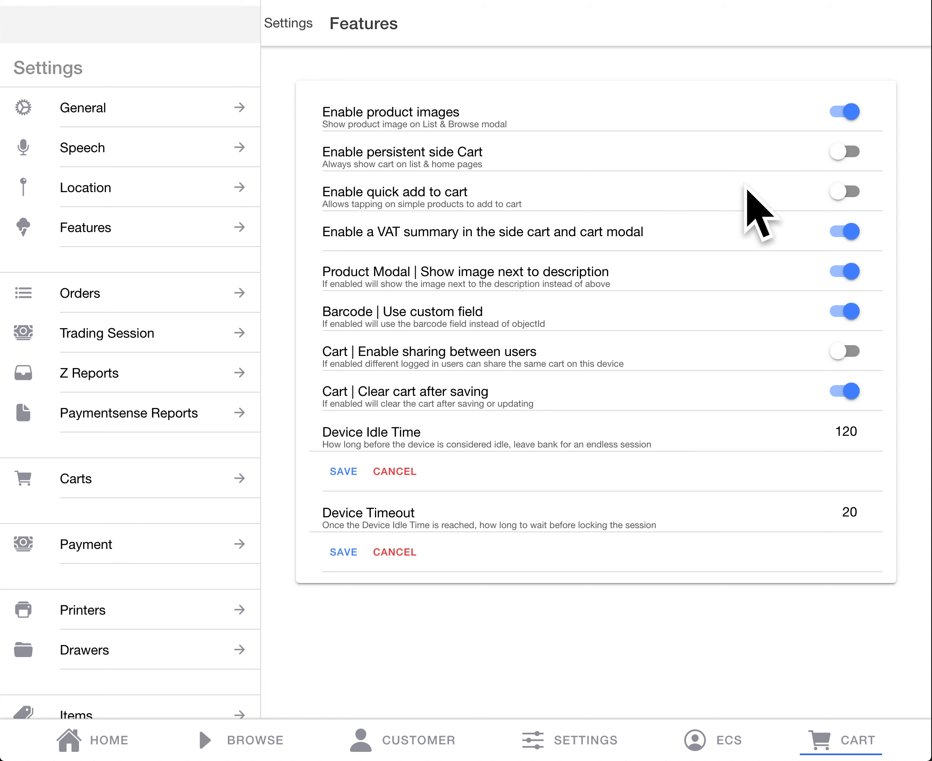
pyautogui.click(835, 153)
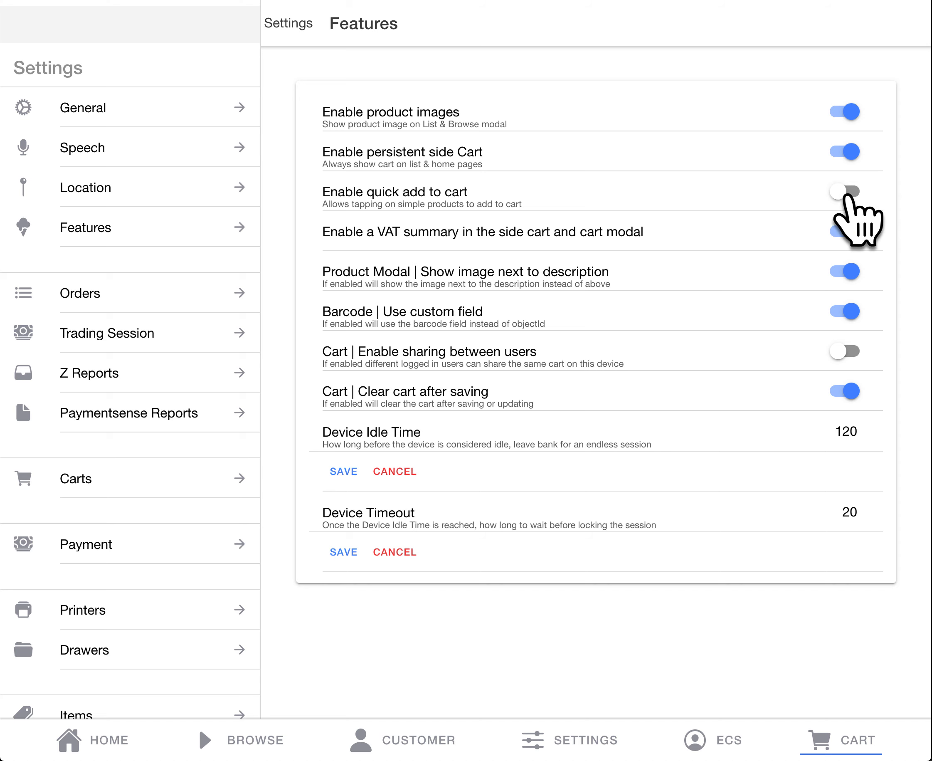
pyautogui.click(845, 192)
pyautogui.click(97, 732)
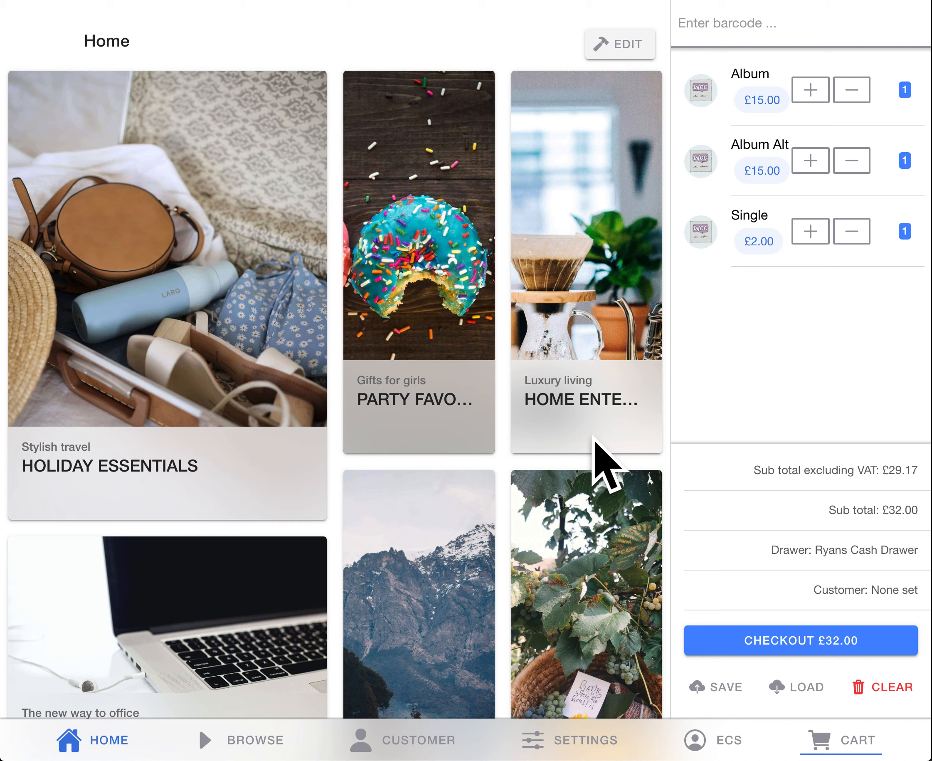
pyautogui.click(240, 583)
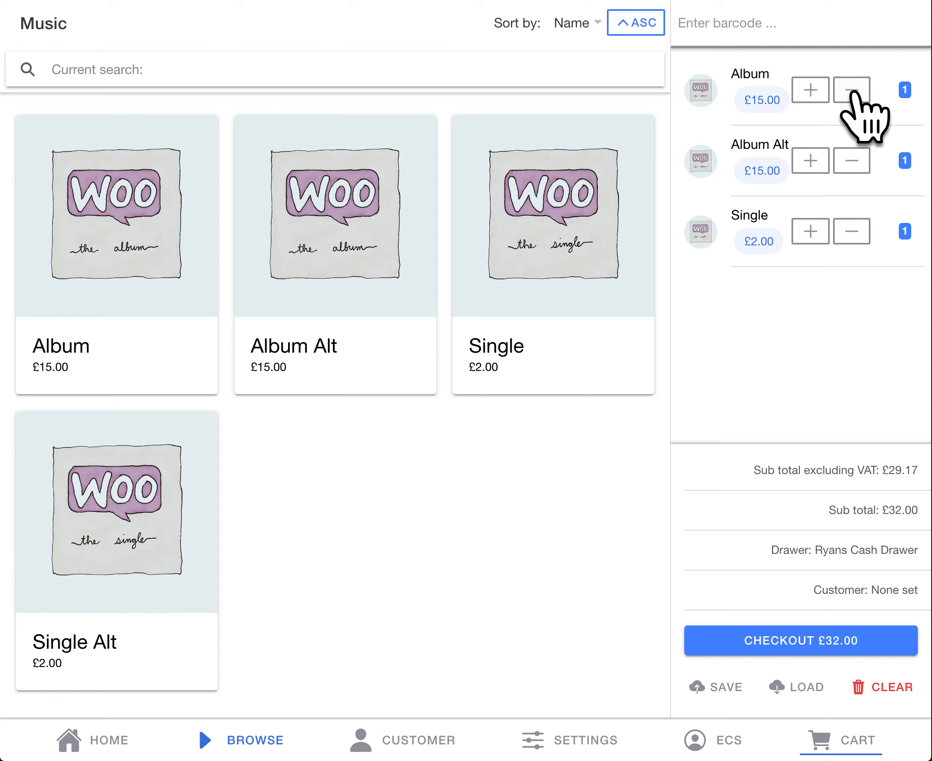
# Step: Empty the side cart by reducing Album and Album Alt to zero and deleting the Single line
pyautogui.click(852, 90)
pyautogui.click(853, 90)
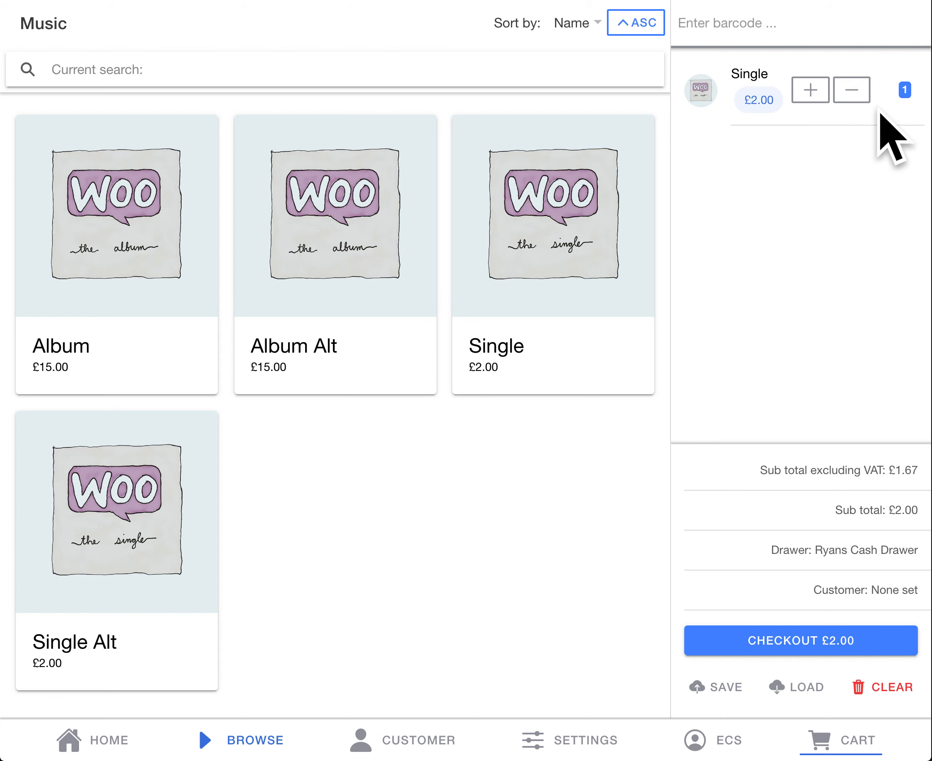
pyautogui.moveTo(882, 115); pyautogui.dragTo(703, 124)
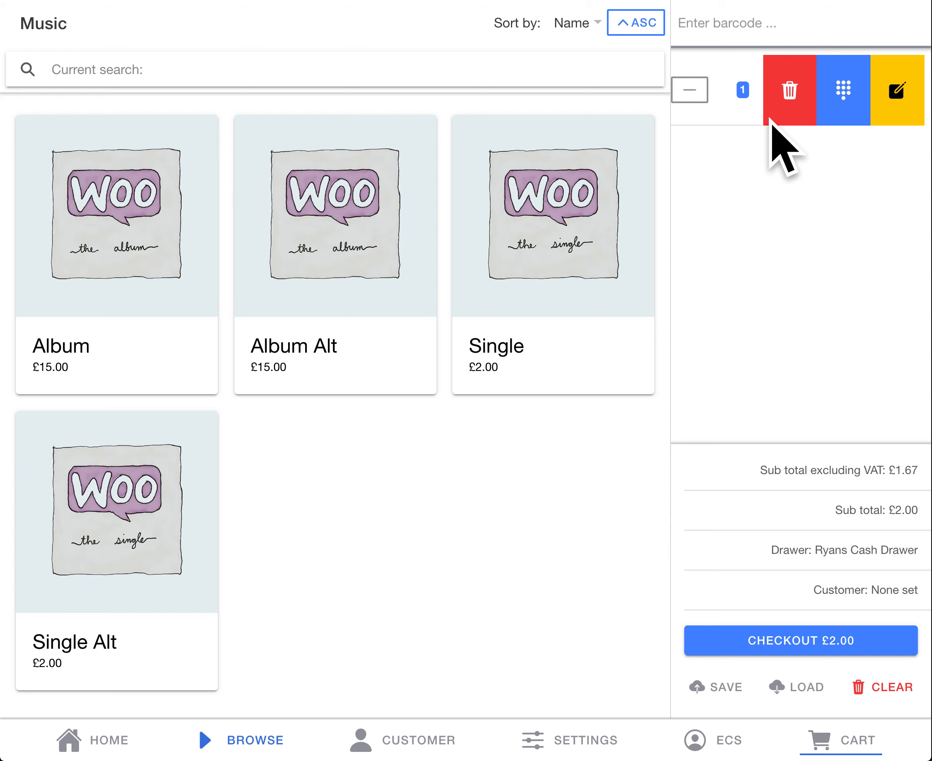
pyautogui.click(795, 116)
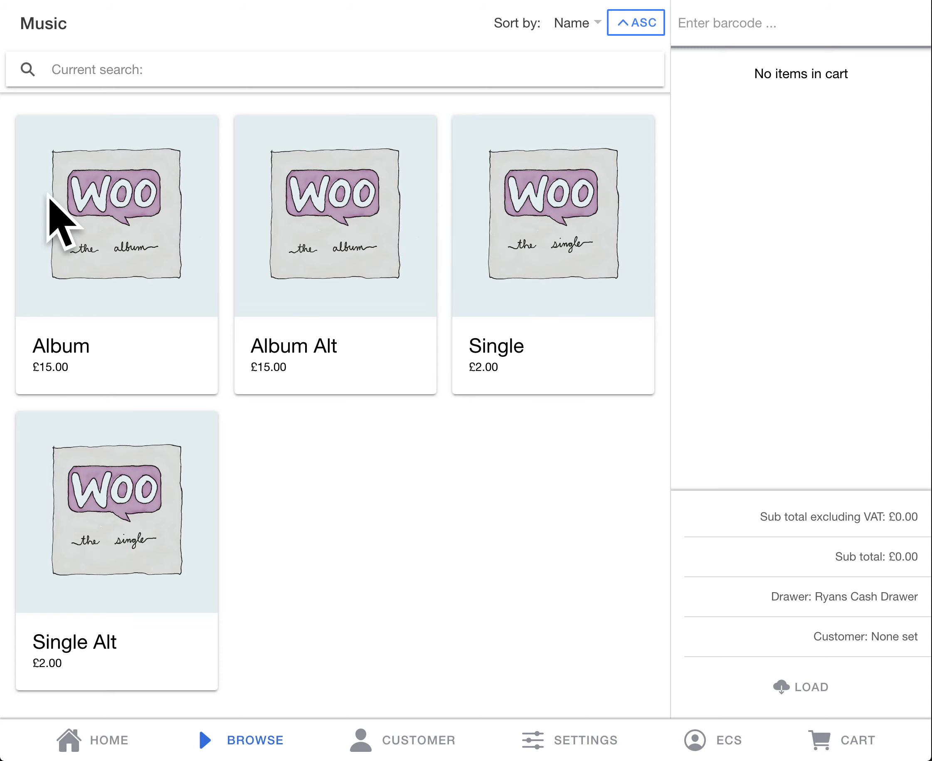
# Step: Quick-add one each of Album, Album Alt, Single and Single Alt to the cart
pyautogui.click(127, 236)
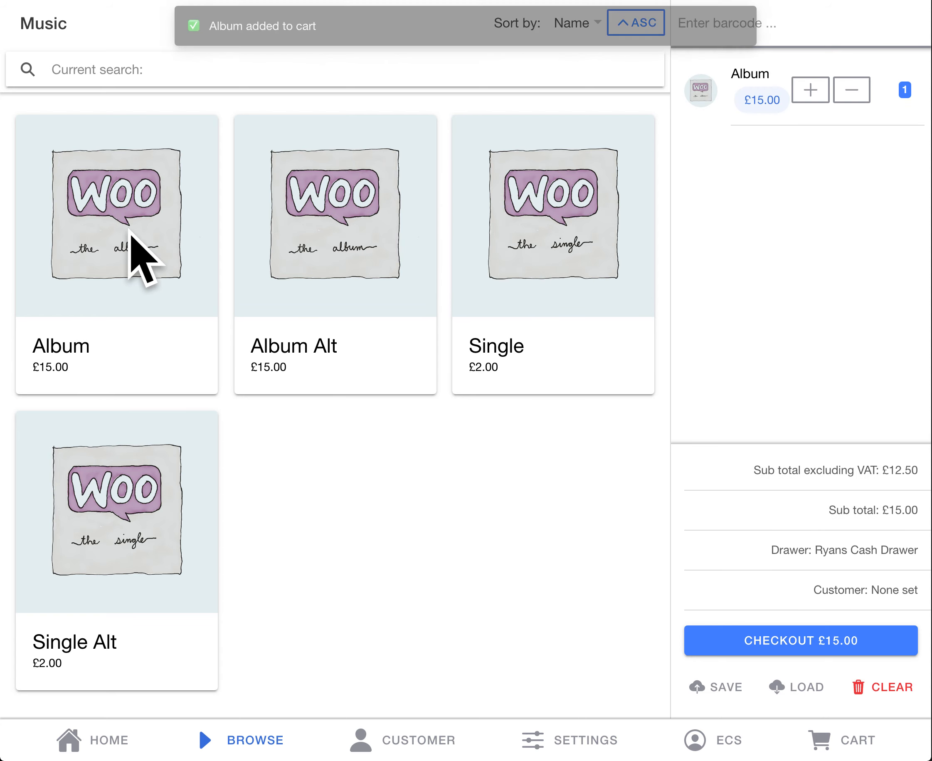
pyautogui.click(322, 233)
pyautogui.click(511, 244)
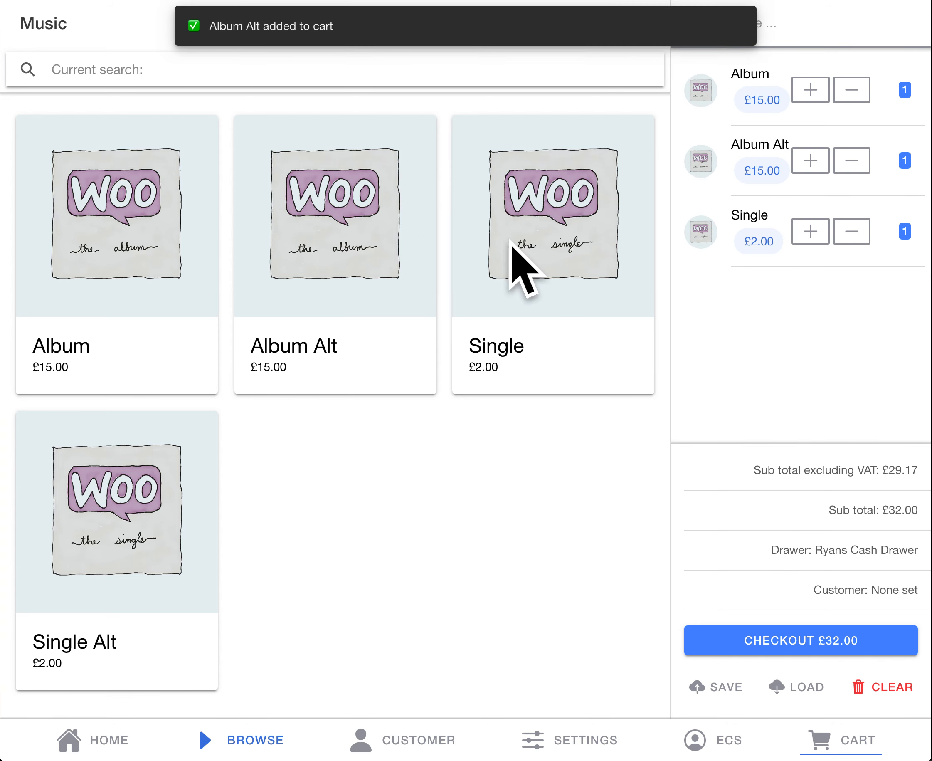
pyautogui.click(93, 493)
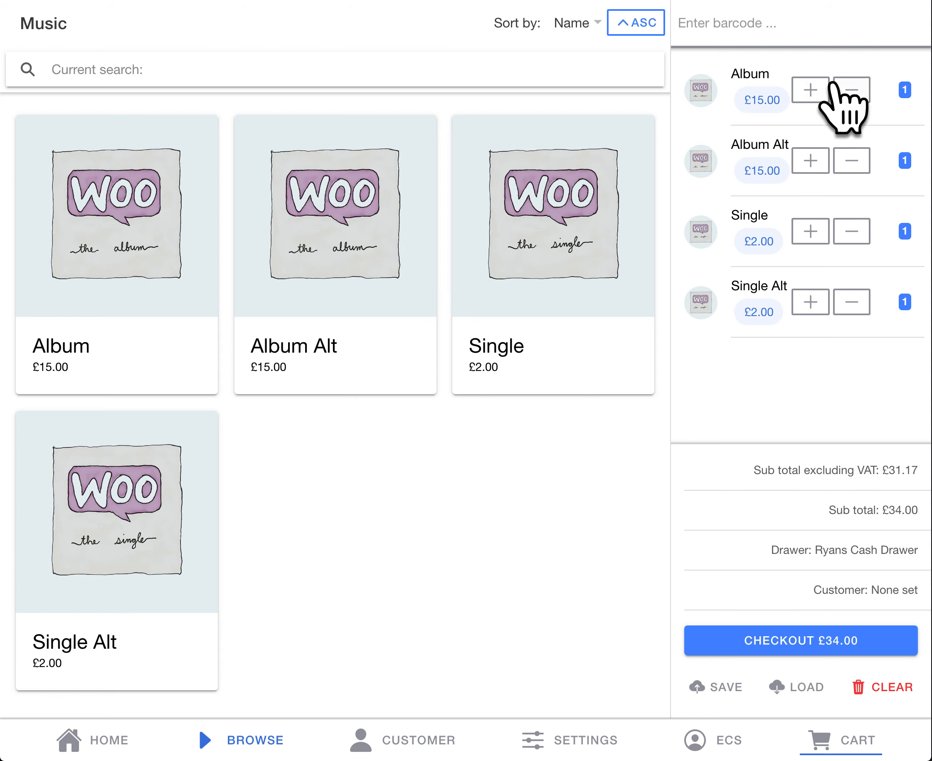
# Step: Remove all four music products from the side cart by reducing their quantities
pyautogui.click(852, 90)
pyautogui.click(852, 90)
pyautogui.click(852, 90)
pyautogui.click(852, 90)
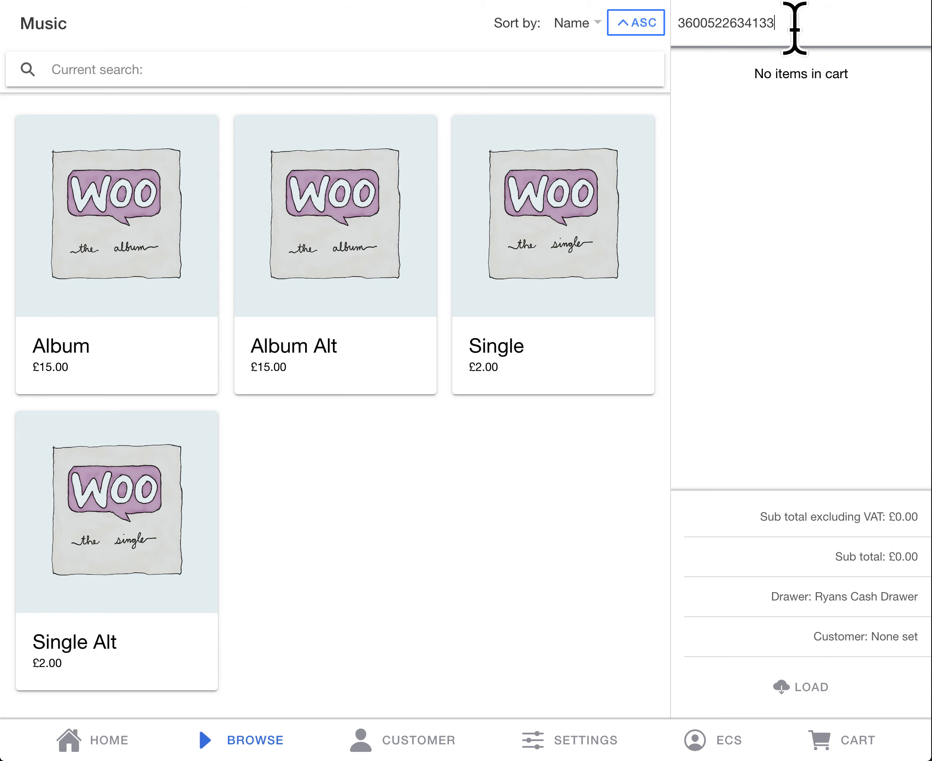
pyautogui.press('Return')
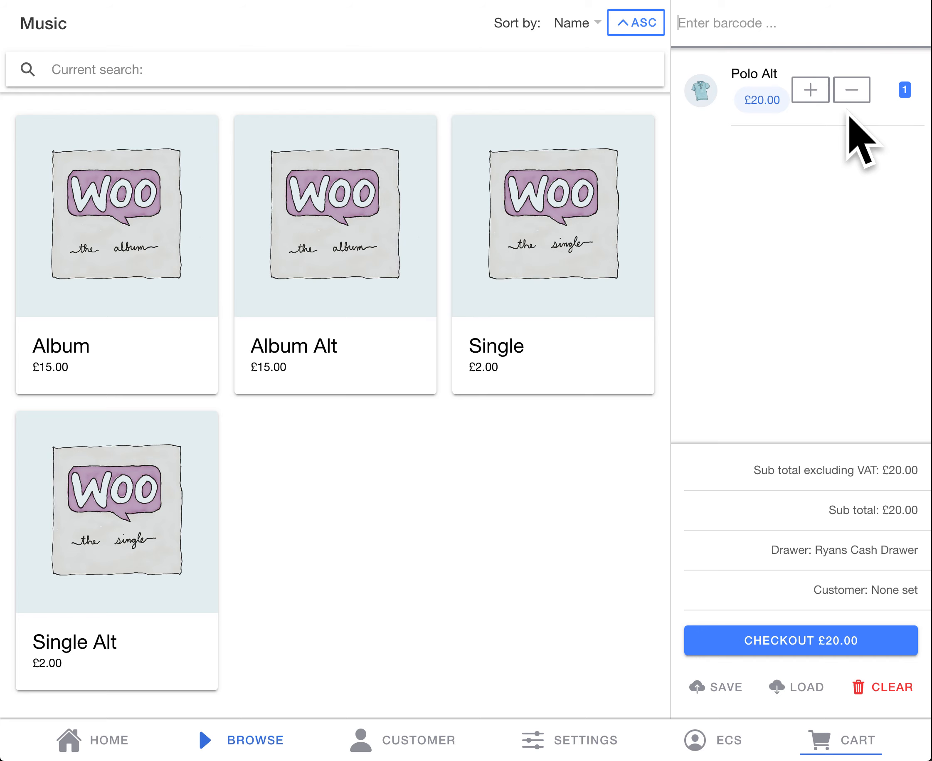
pyautogui.click(812, 94)
pyautogui.click(812, 93)
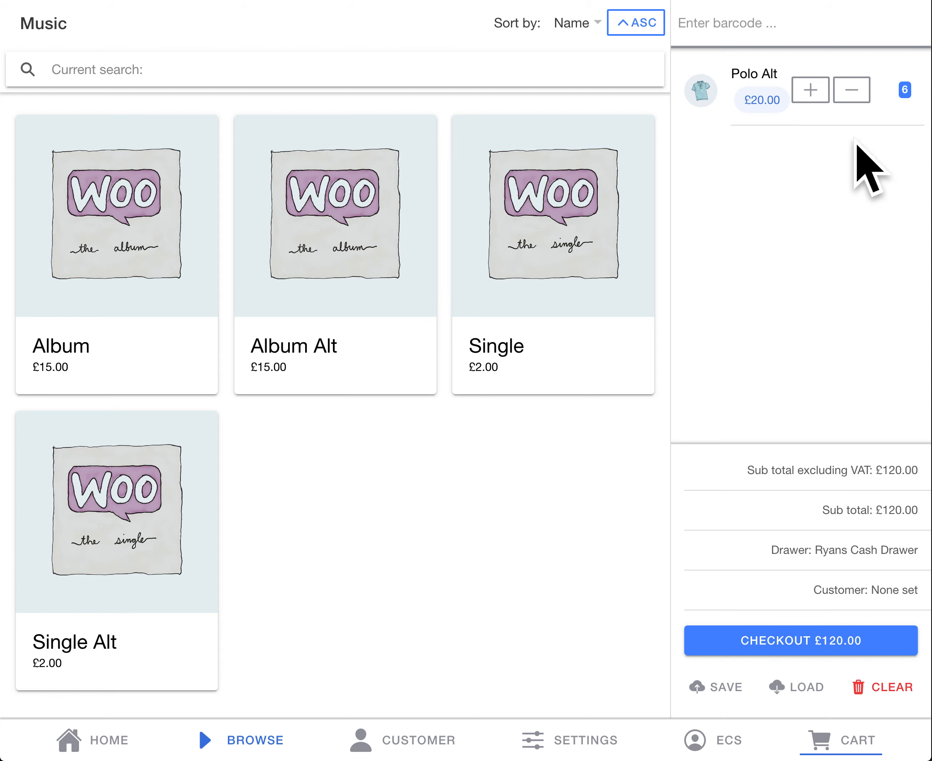
# Step: Try to set the Polo Alt quantity in the cart to 10
pyautogui.moveTo(899, 121); pyautogui.dragTo(726, 118)
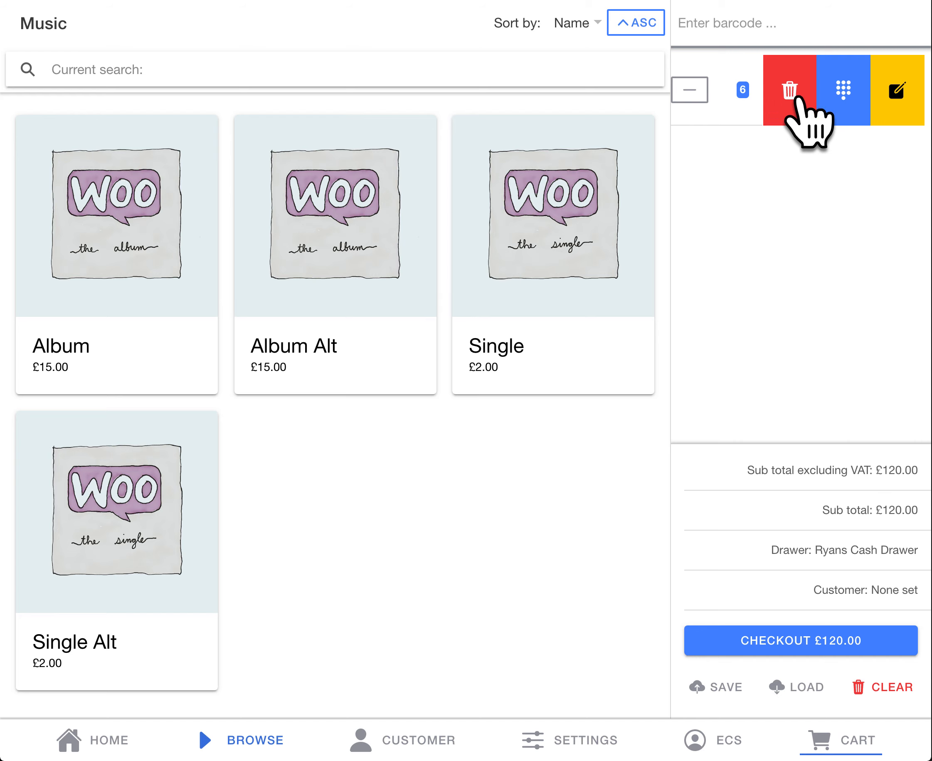
pyautogui.click(846, 89)
pyautogui.click(491, 136)
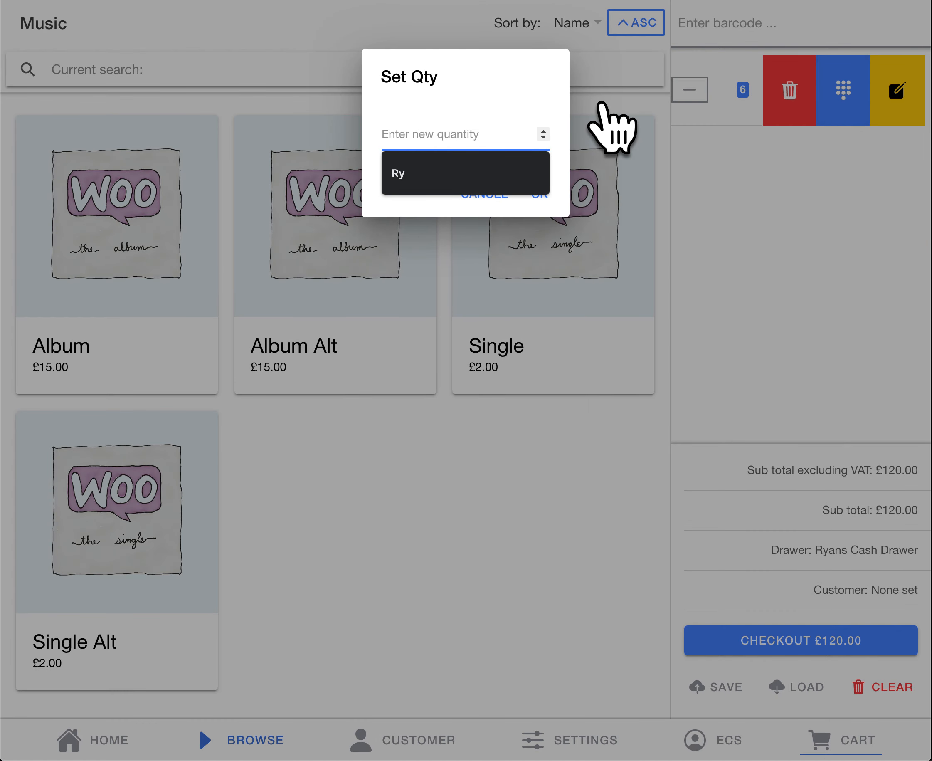
pyautogui.write('10')
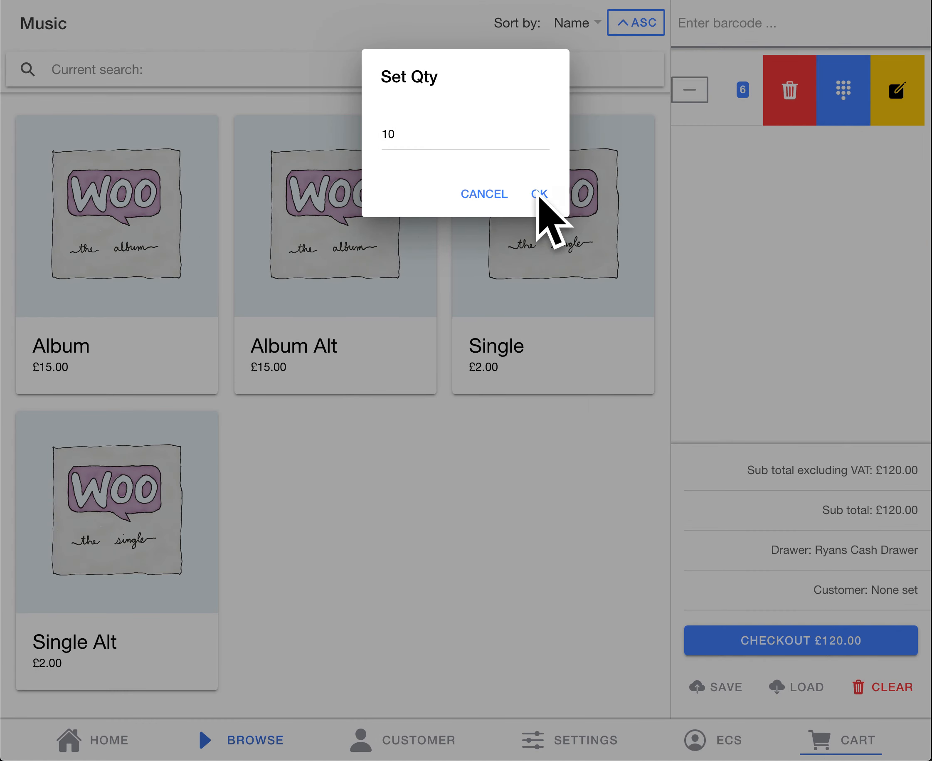
pyautogui.click(538, 195)
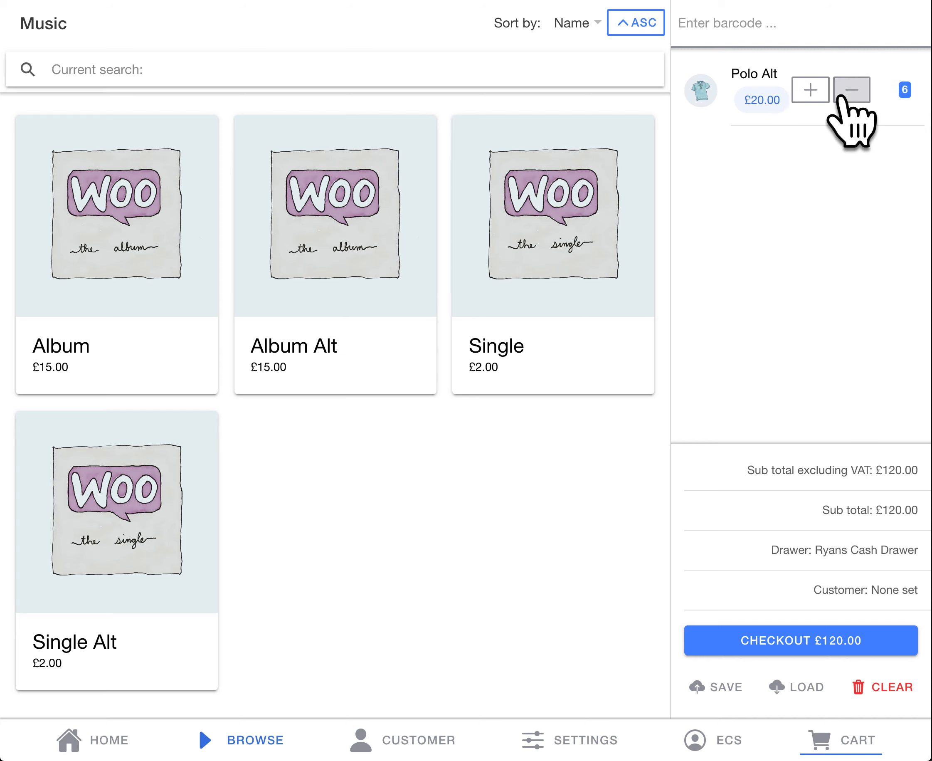
# Step: Reduce the Polo Alt quantity in the cart to 1 and override its price to £10.00
pyautogui.click(841, 99)
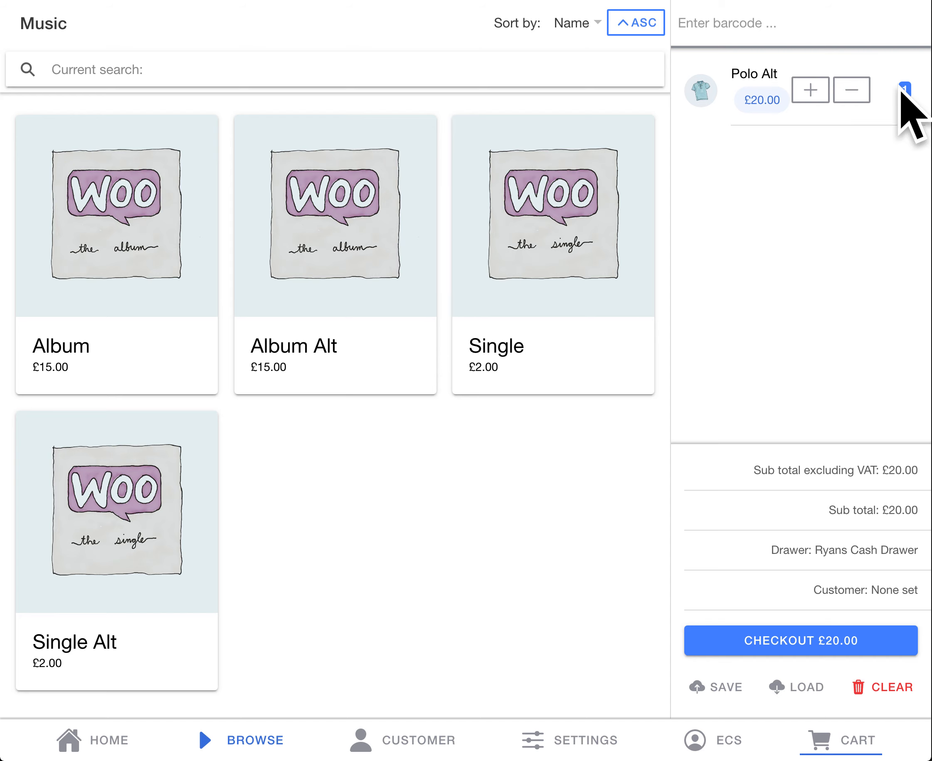
pyautogui.moveTo(873, 114); pyautogui.dragTo(680, 132)
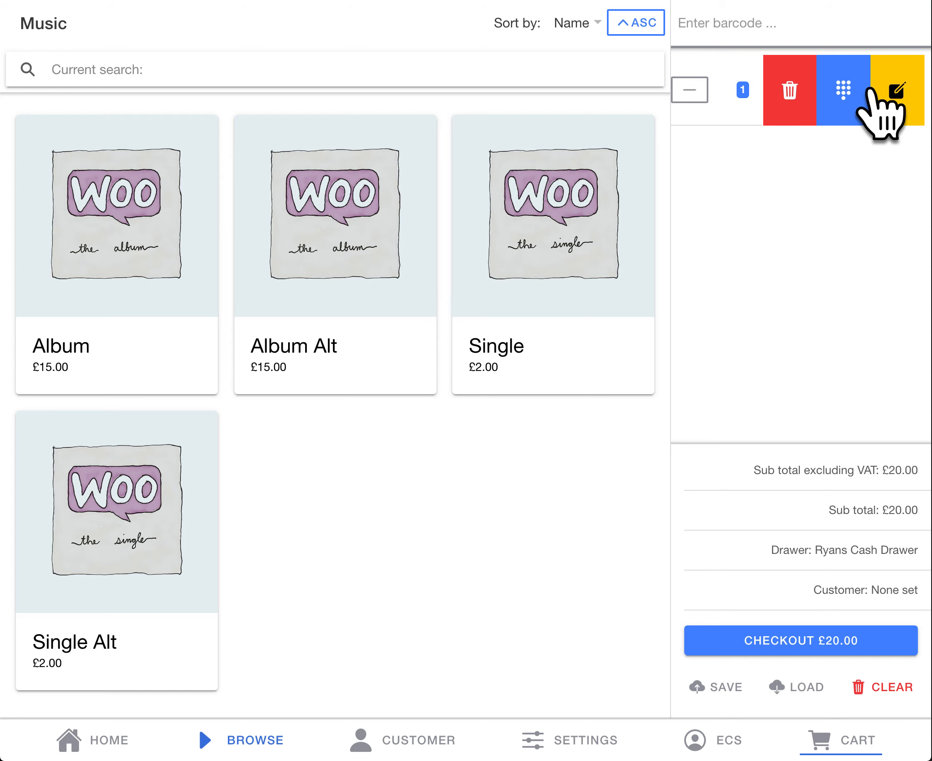
pyautogui.click(903, 95)
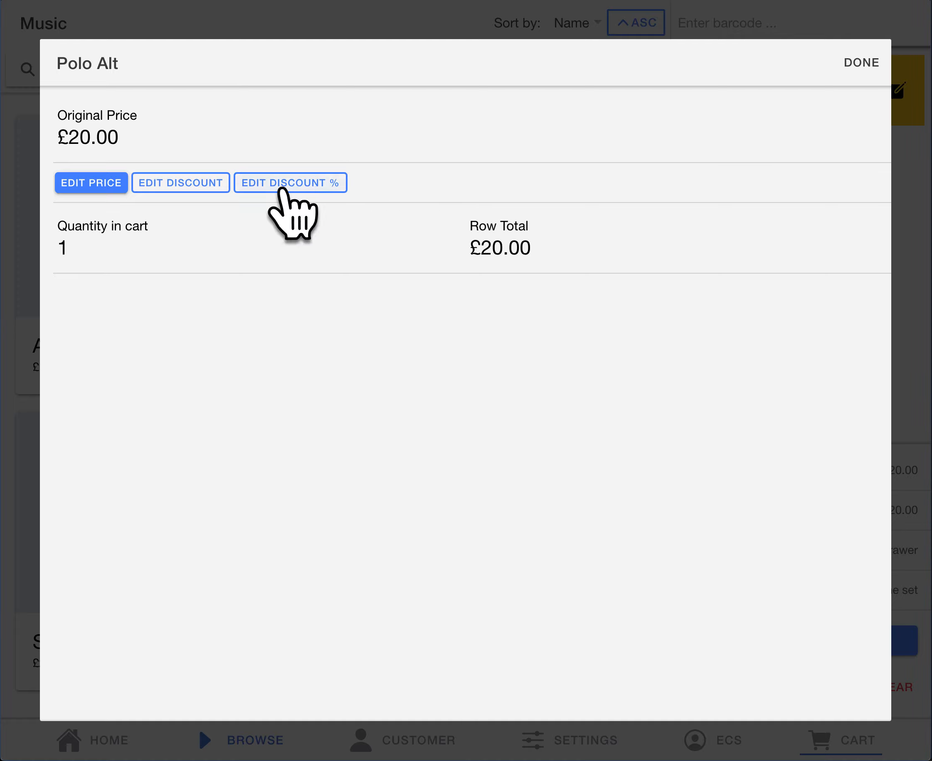
pyautogui.click(81, 185)
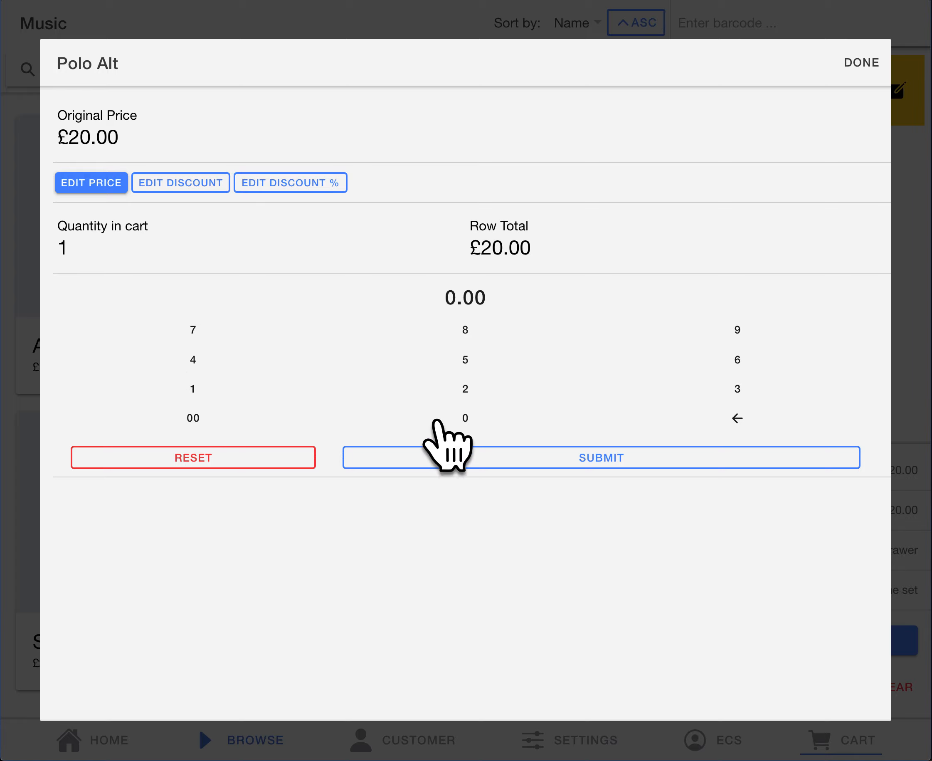
pyautogui.click(196, 420)
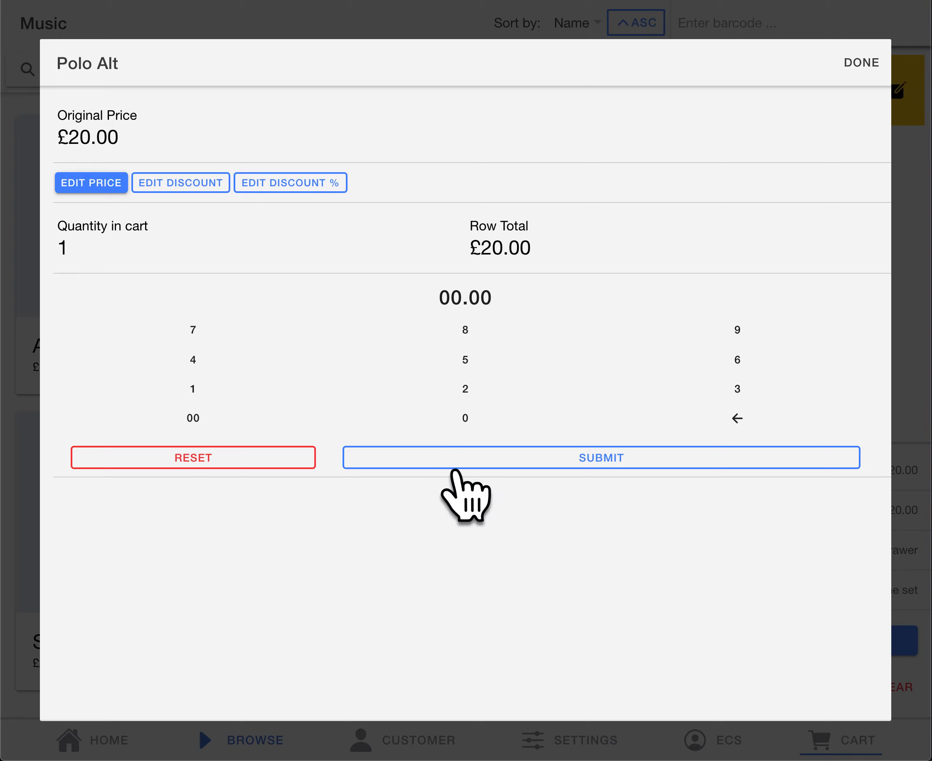
pyautogui.click(195, 389)
pyautogui.click(464, 420)
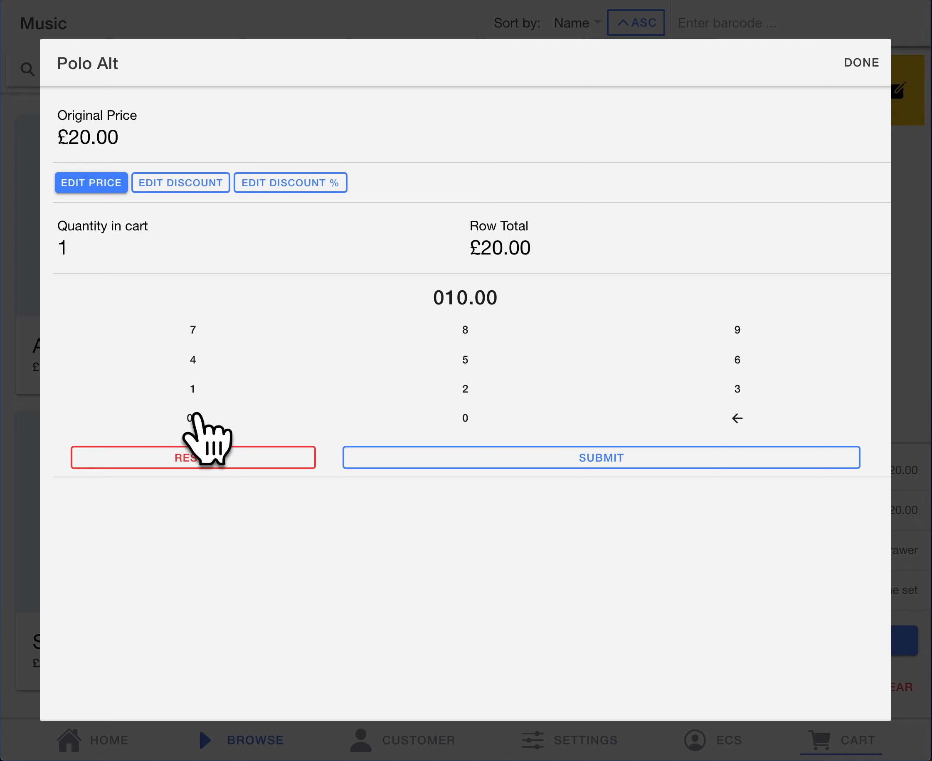
pyautogui.click(524, 458)
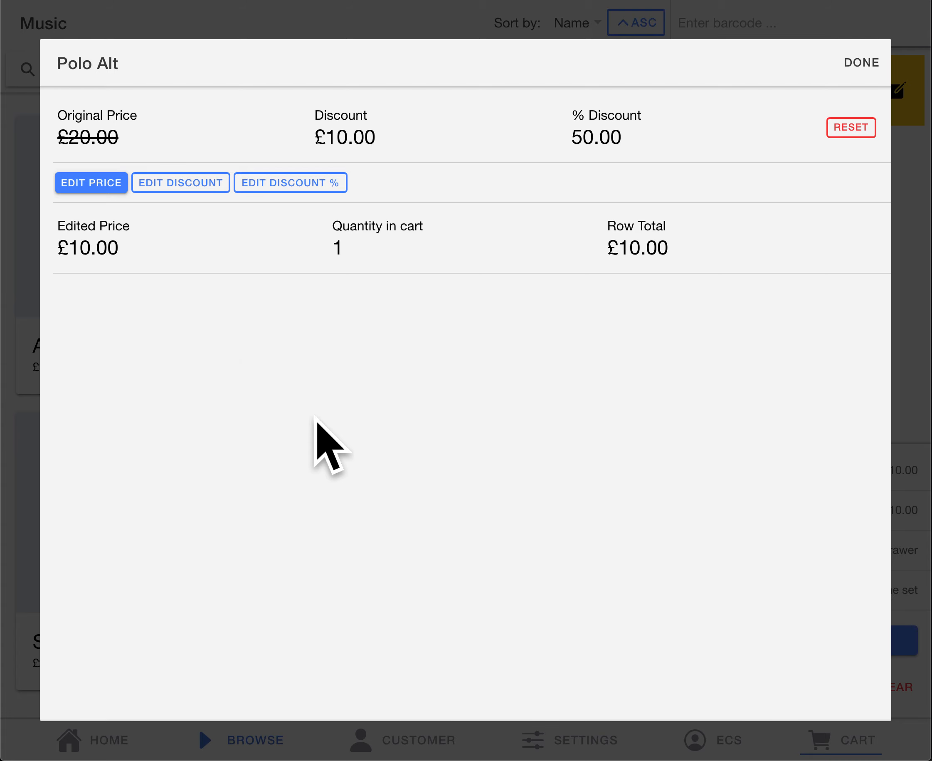
pyautogui.click(888, 62)
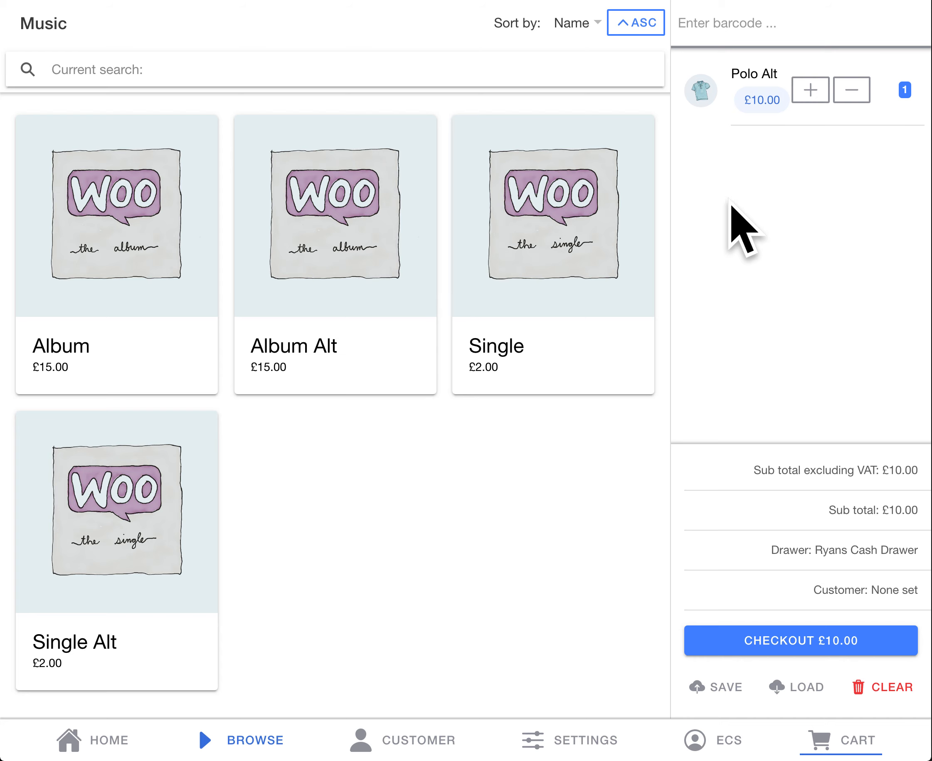
# Step: Add one Album to the cart and give its line a £5.00 discount
pyautogui.click(145, 270)
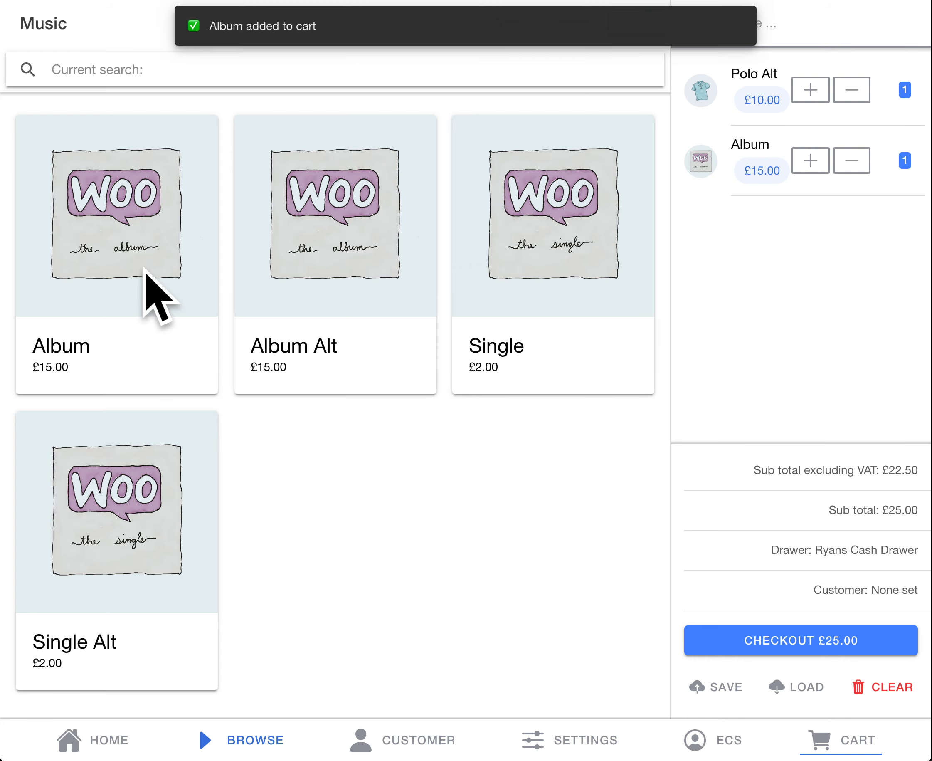
pyautogui.moveTo(871, 186); pyautogui.dragTo(764, 191)
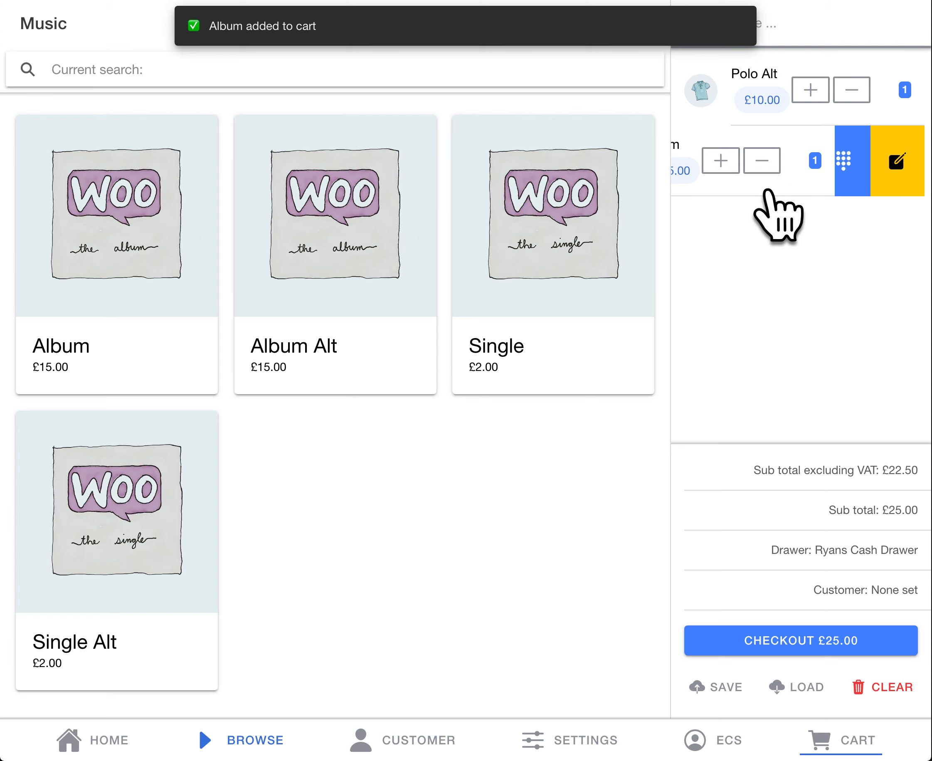
pyautogui.click(901, 162)
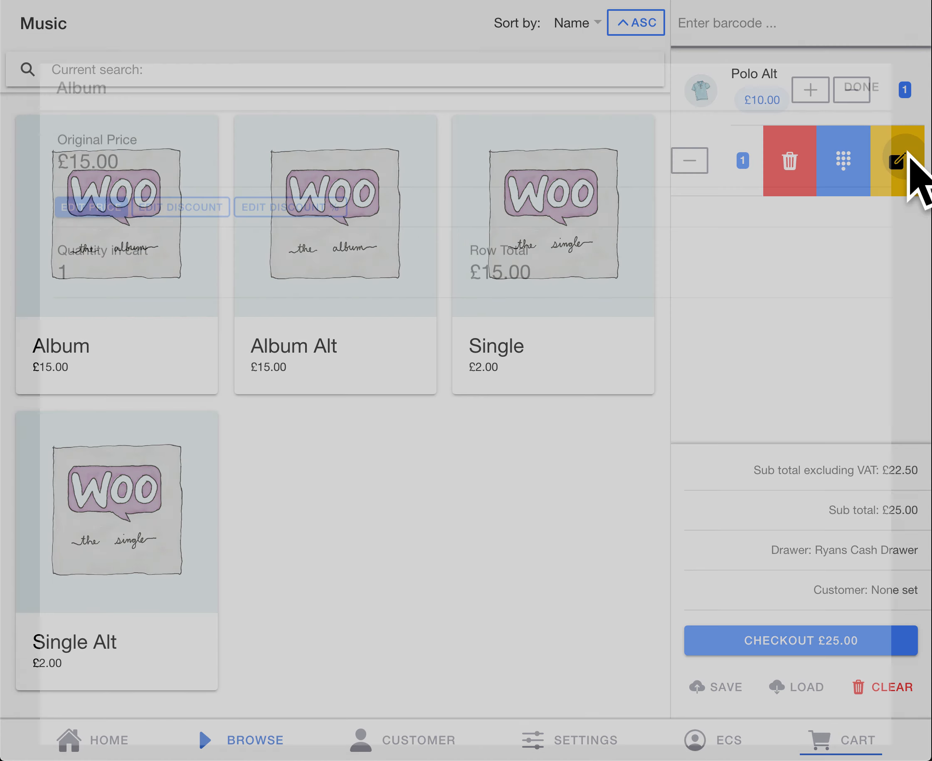
pyautogui.click(195, 184)
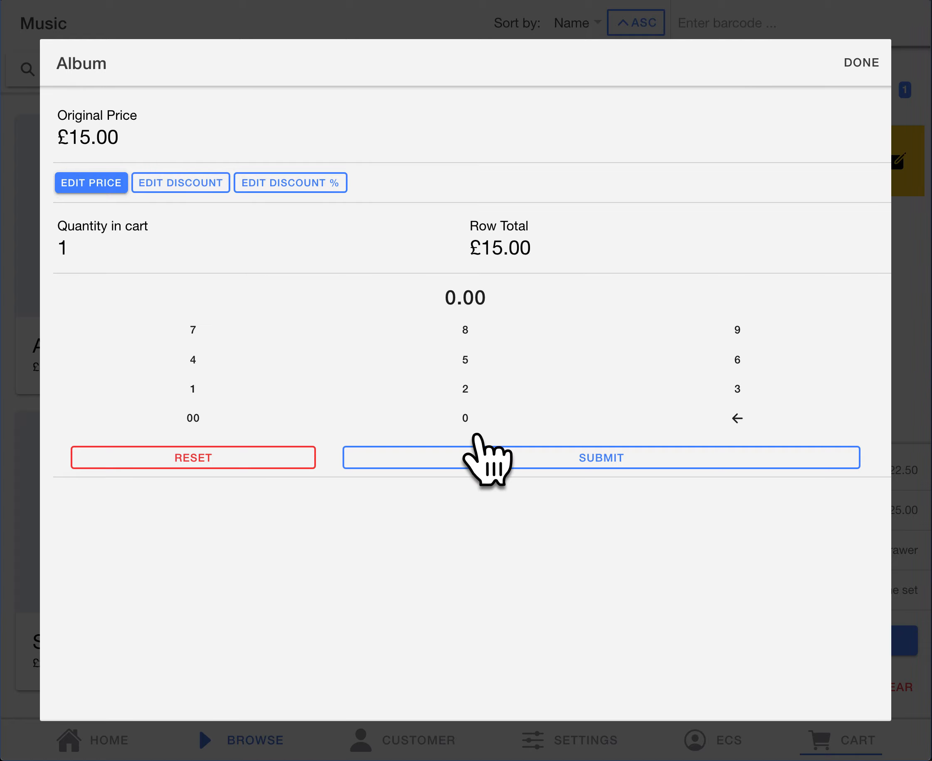
pyautogui.click(464, 357)
pyautogui.click(192, 416)
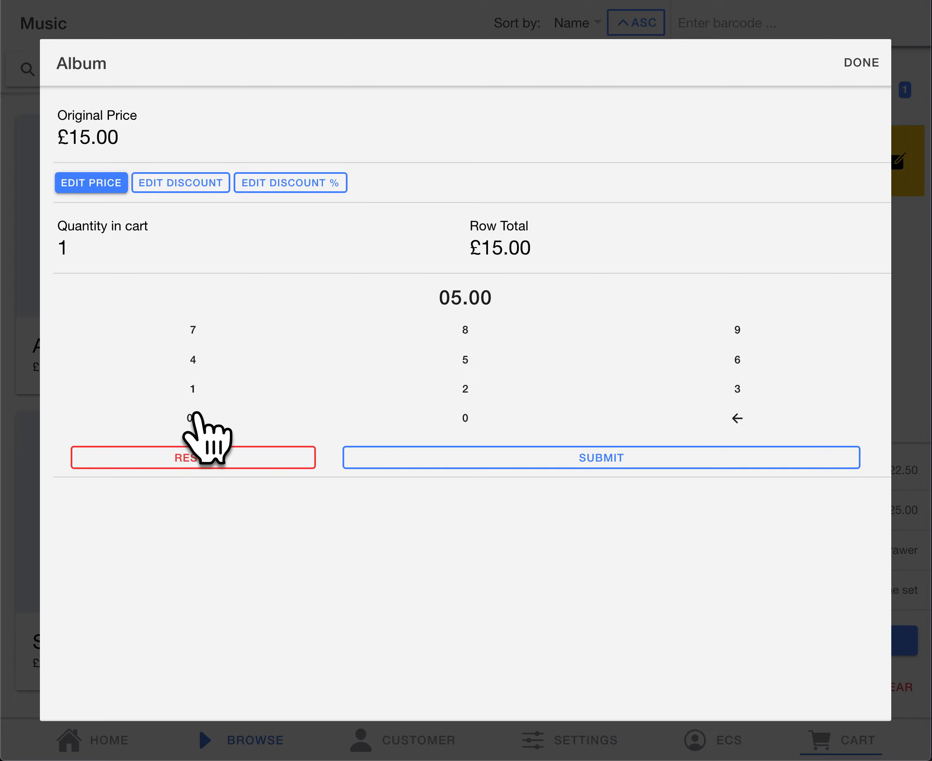
pyautogui.click(523, 458)
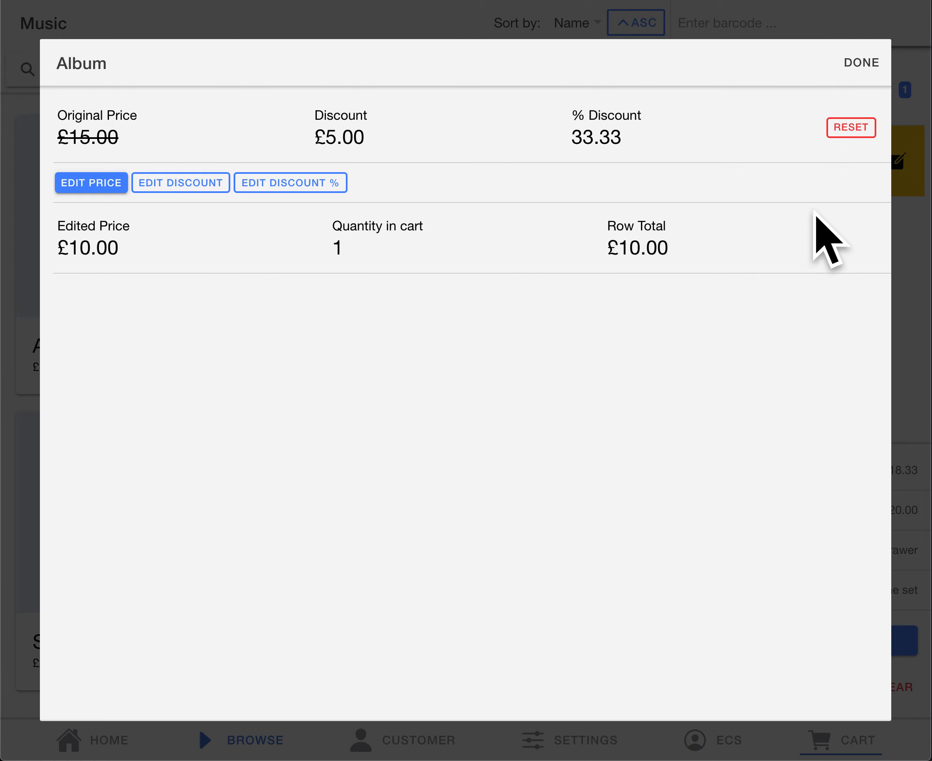
pyautogui.click(862, 72)
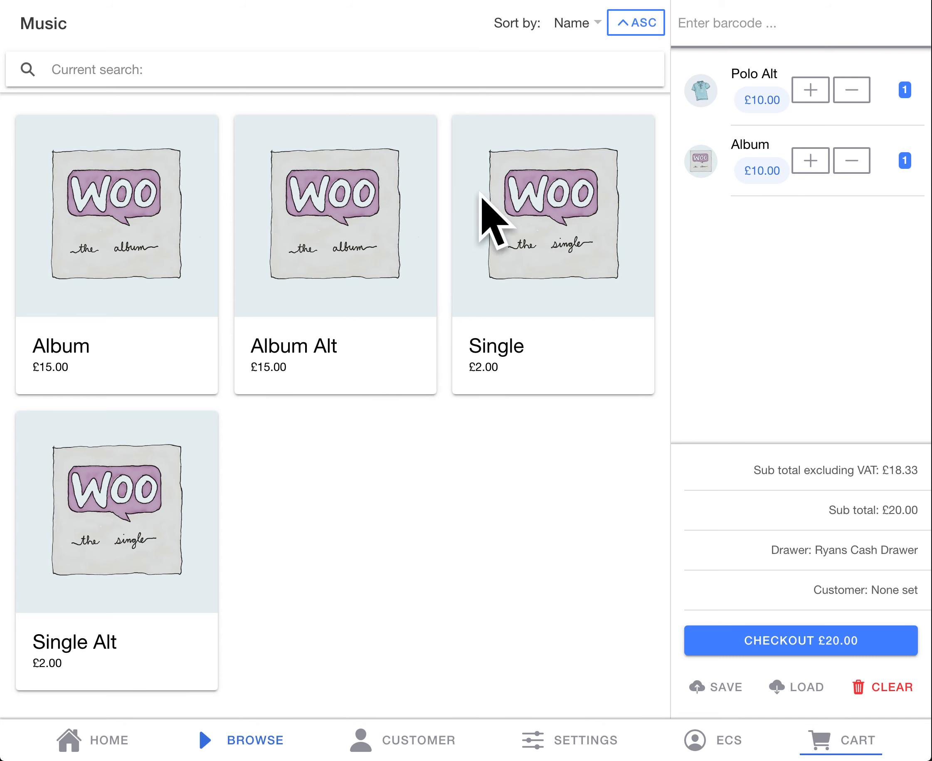
# Step: Add one Single to the cart and give its line a 50% discount
pyautogui.click(545, 225)
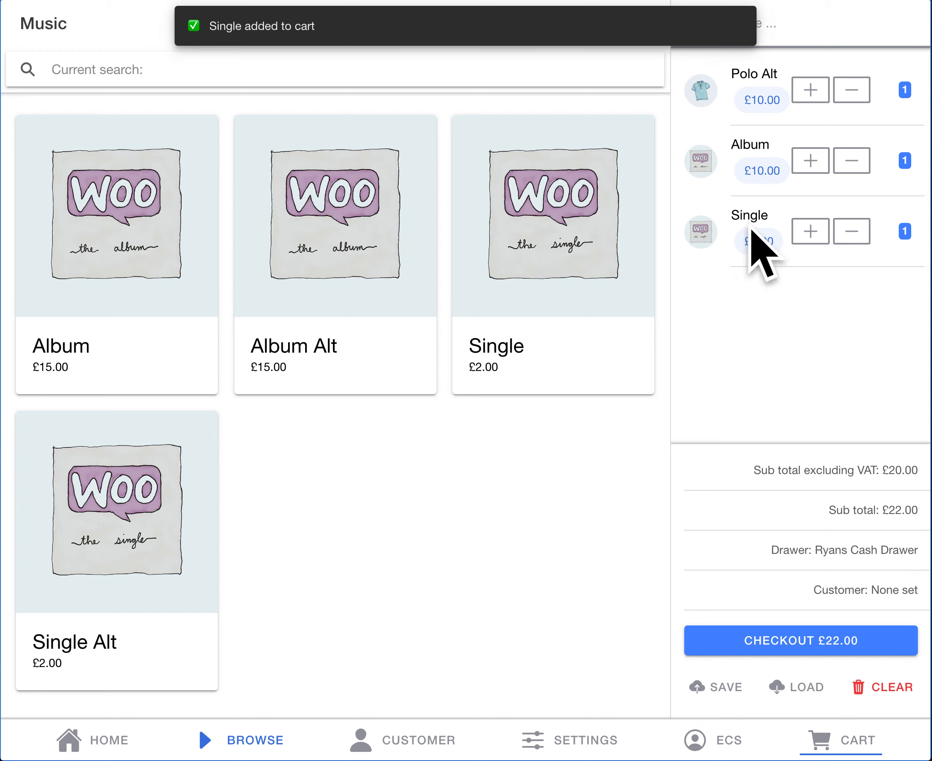
pyautogui.moveTo(868, 258); pyautogui.dragTo(723, 256)
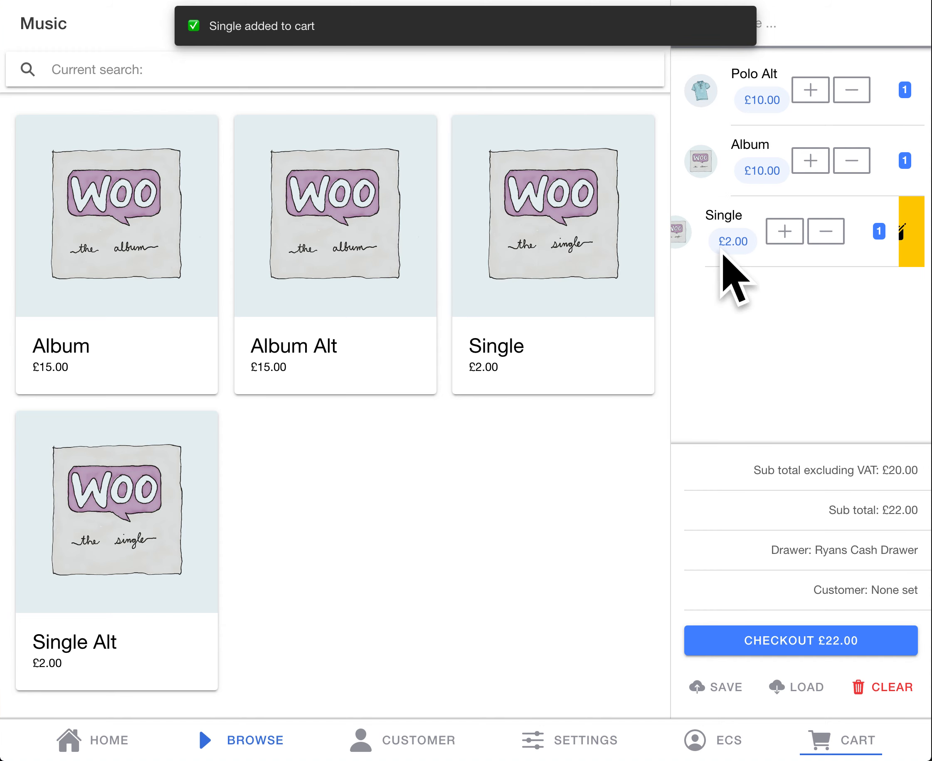
pyautogui.click(901, 232)
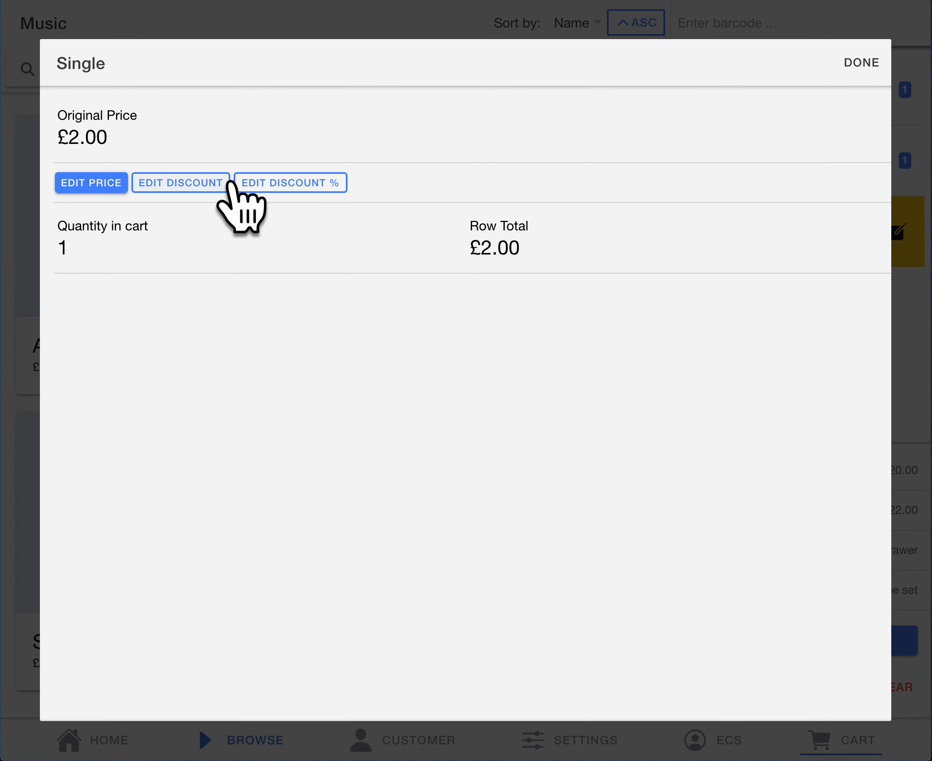
pyautogui.click(293, 184)
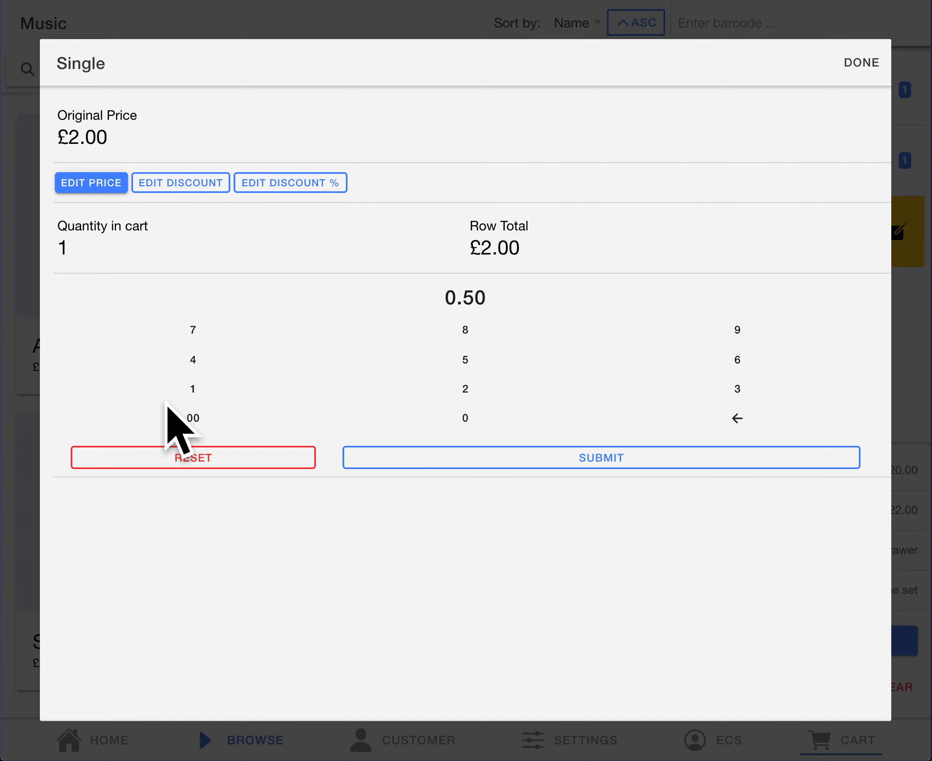
pyautogui.click(551, 460)
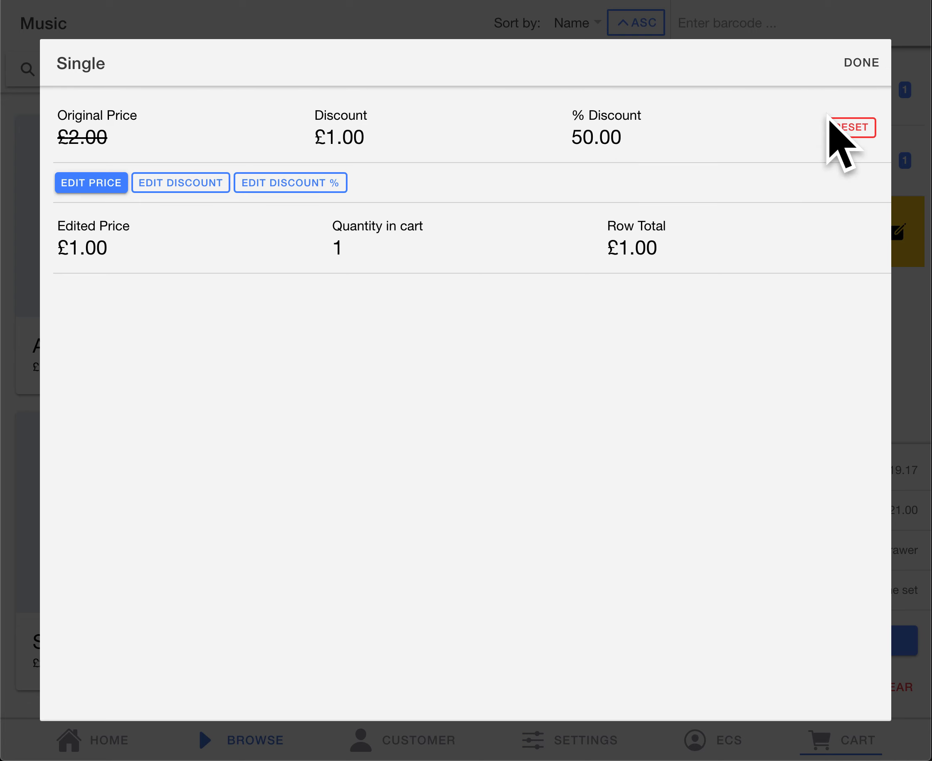
pyautogui.click(861, 64)
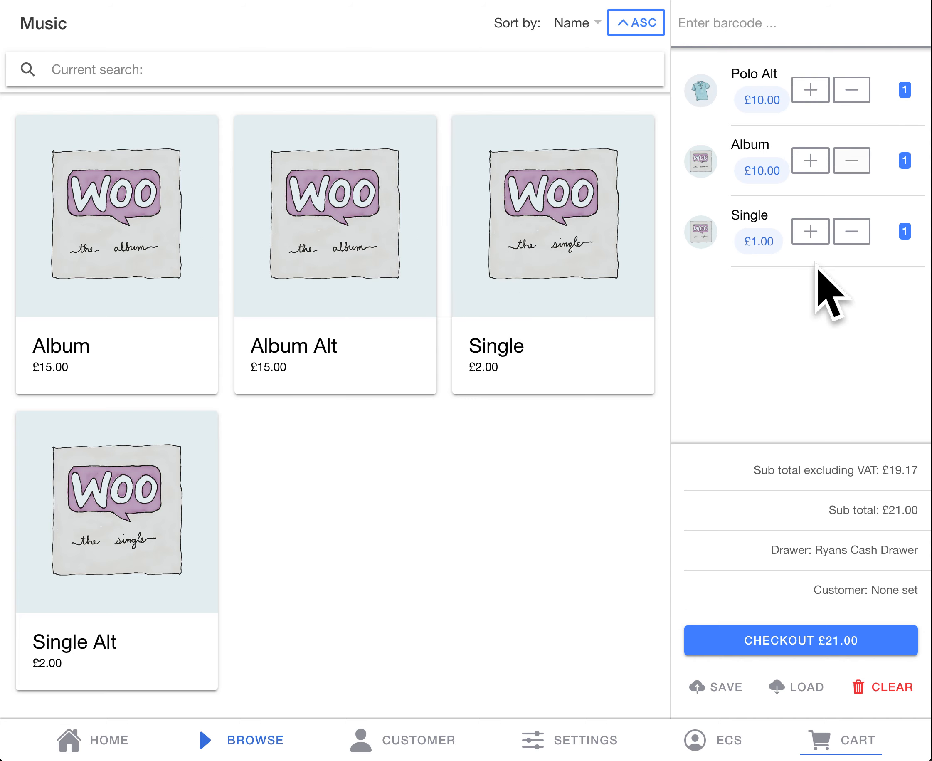
# Step: Remove Polo Alt, Album and Single from the cart by reducing their quantities, and log out of the current account
pyautogui.click(853, 89)
pyautogui.click(860, 86)
pyautogui.click(859, 85)
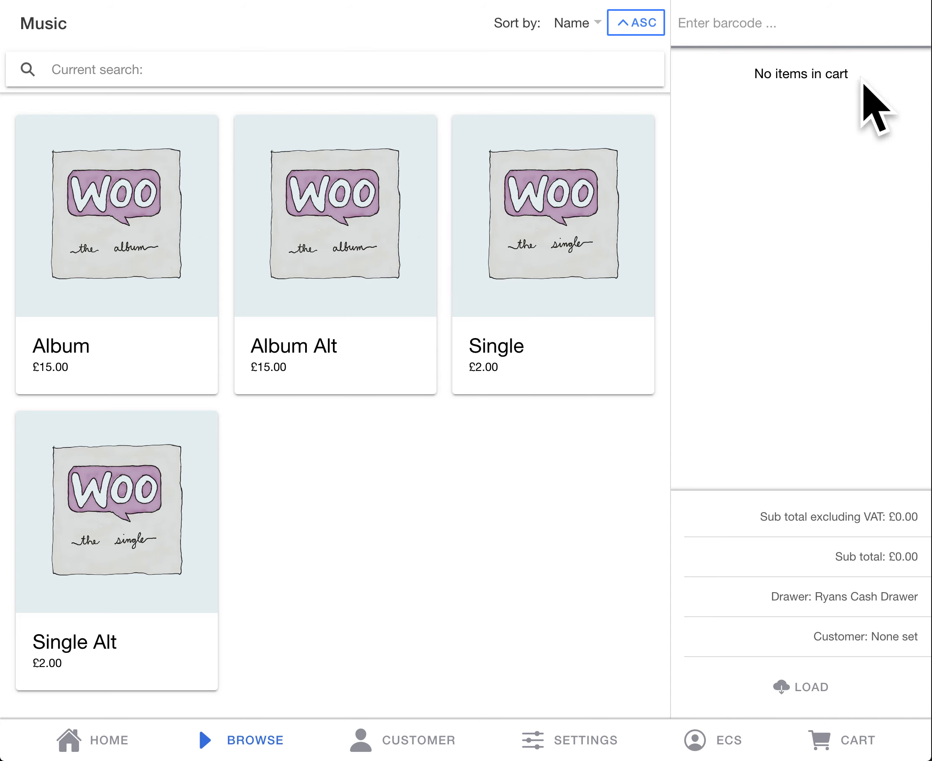
pyautogui.click(707, 741)
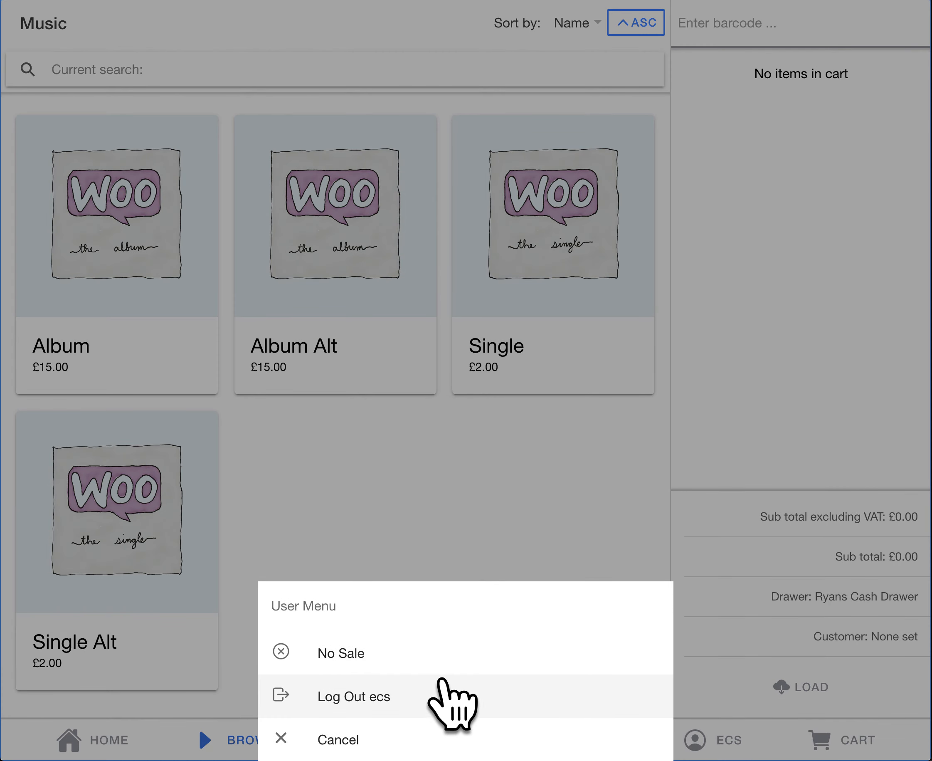
pyautogui.click(441, 687)
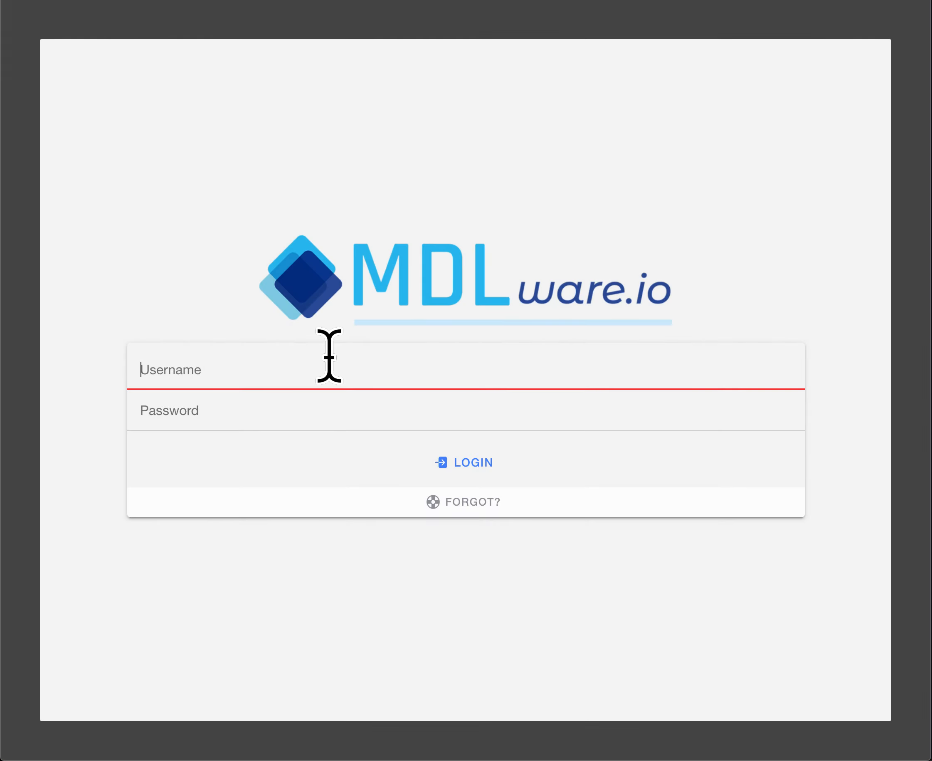
# Step: Log in with the username staff and the account password, dismissing the browser's password warning
pyautogui.write('staff')
pyautogui.press('Tab')
pyautogui.write('•••••')
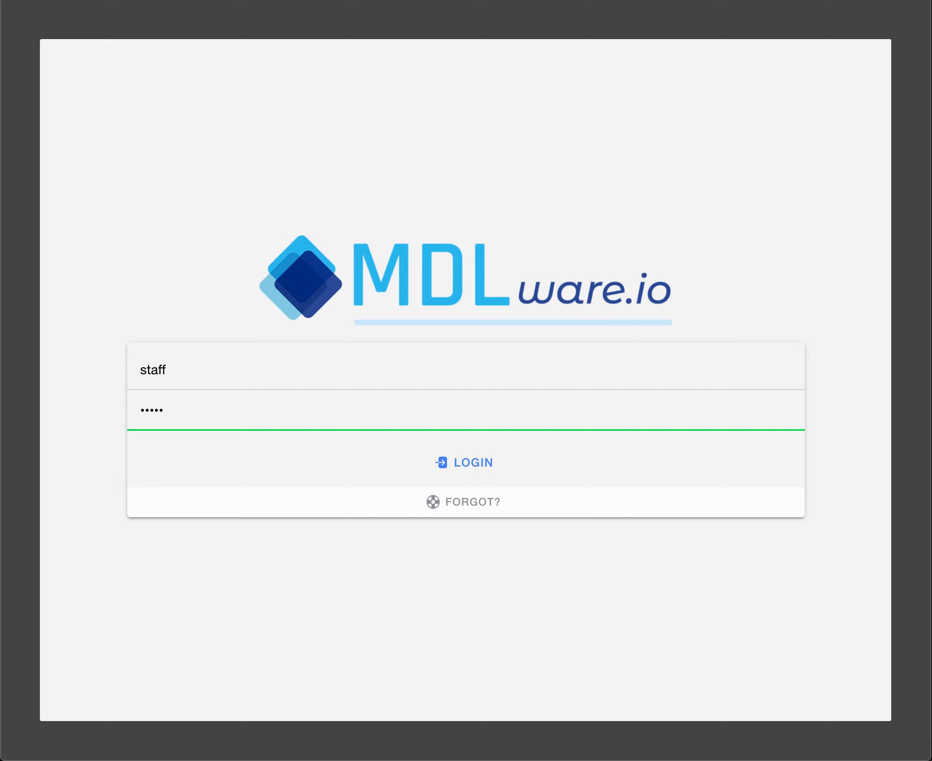
pyautogui.press('Return')
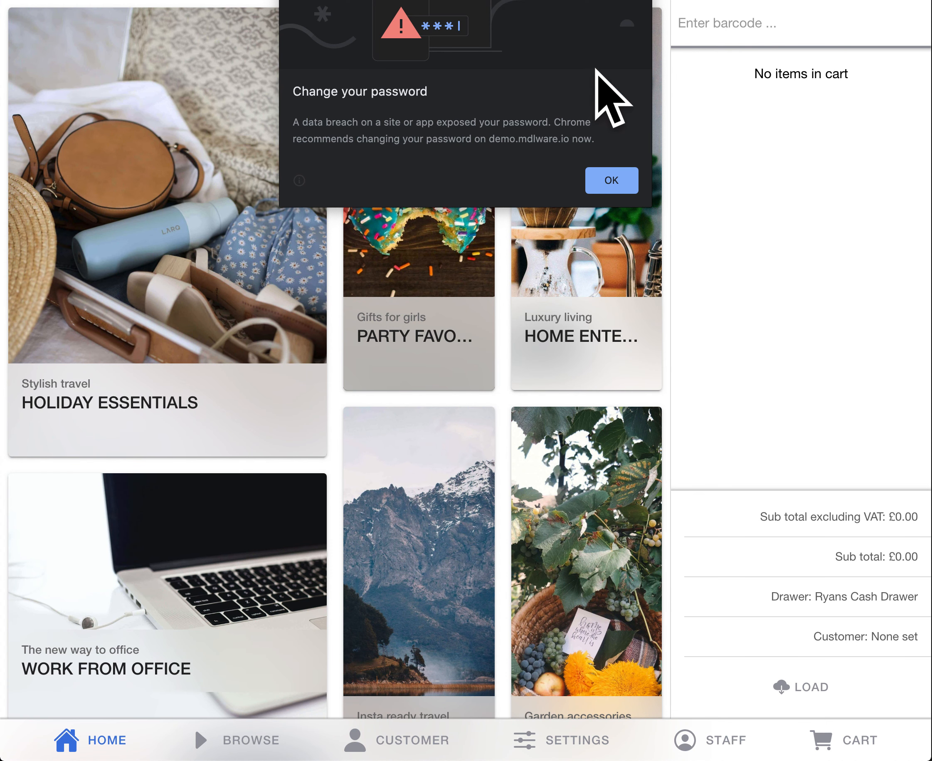
pyautogui.click(615, 186)
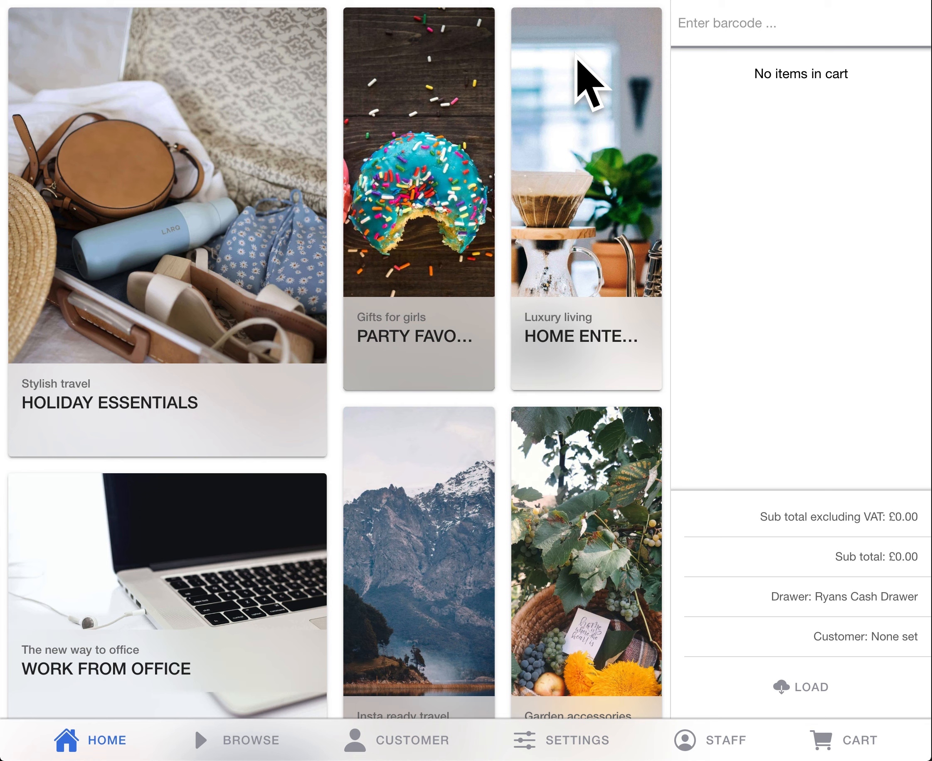
# Step: Add one Album from the Music products to the cart and open its line for price editing
pyautogui.click(111, 546)
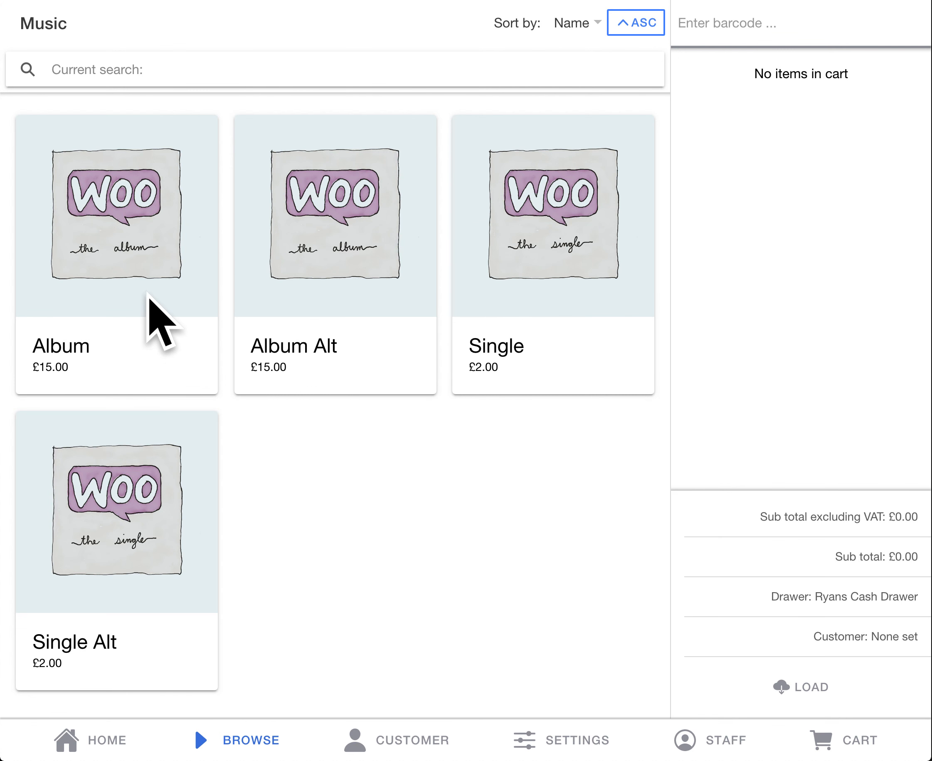
pyautogui.click(148, 289)
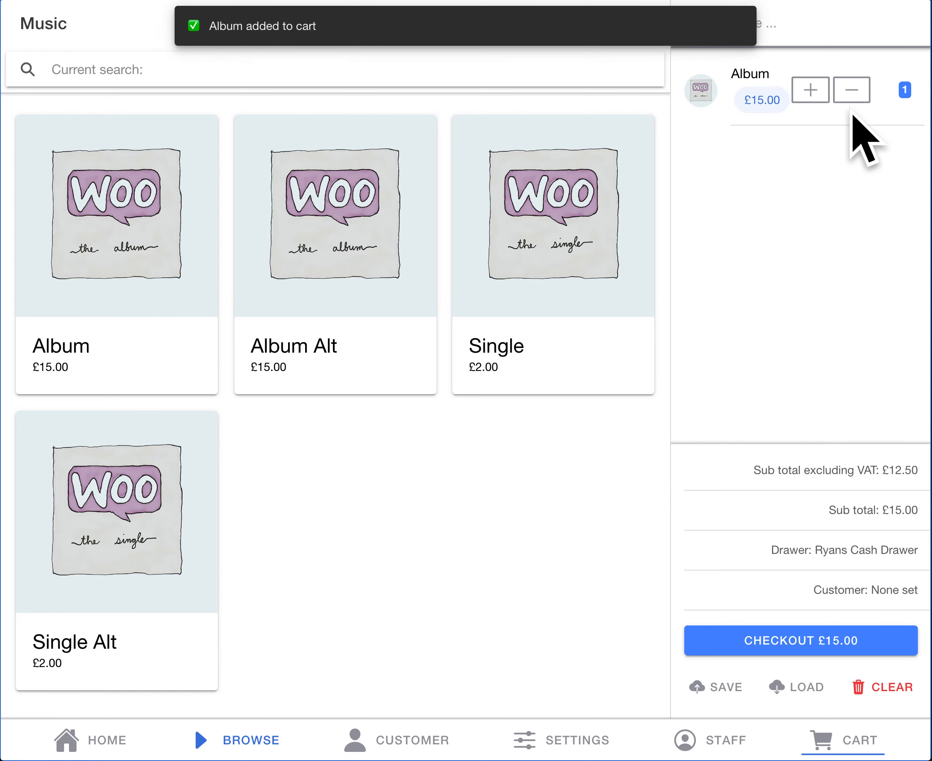
pyautogui.moveTo(843, 114); pyautogui.dragTo(710, 113)
pyautogui.click(895, 111)
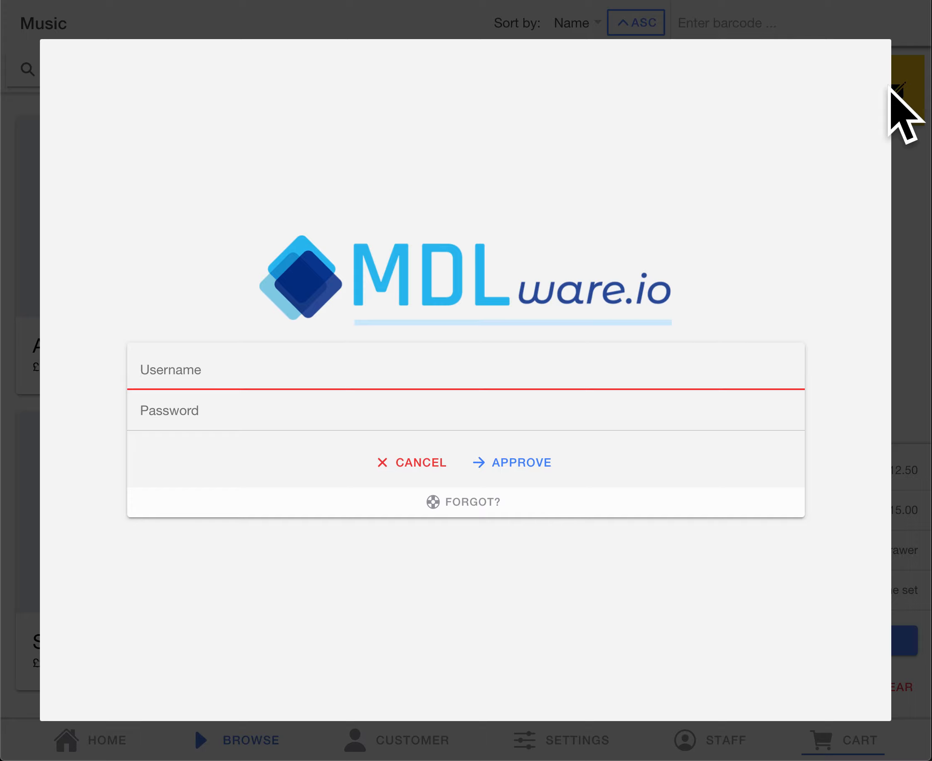
# Step: Try to approve the Album price edit with the username staff and the account password
pyautogui.write('staff')
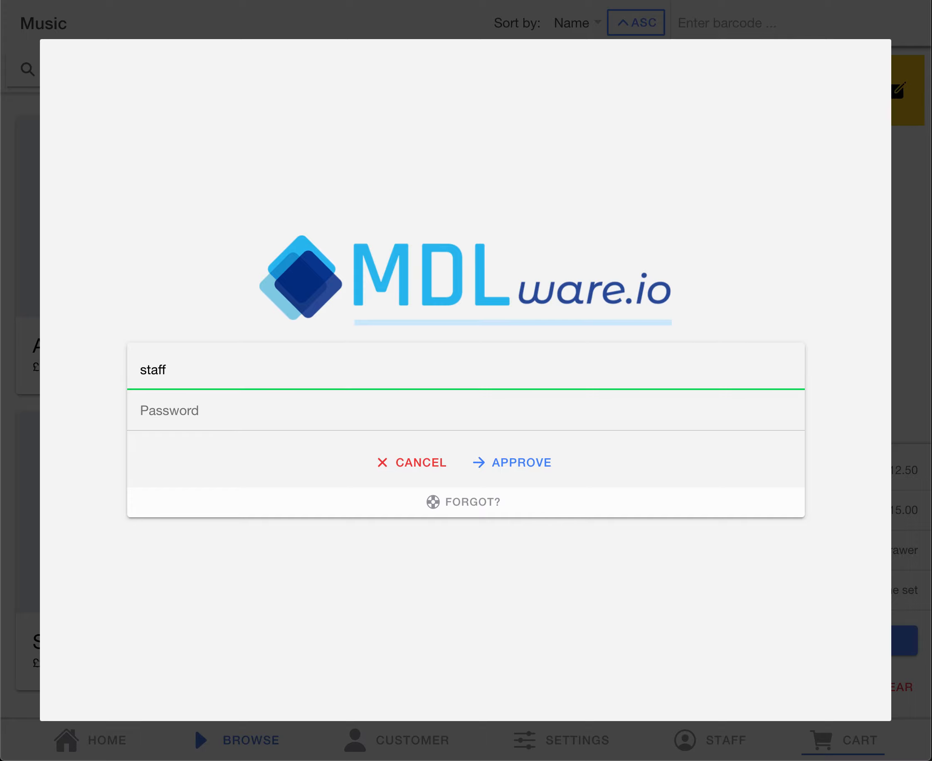
pyautogui.press('Tab')
pyautogui.write('12')
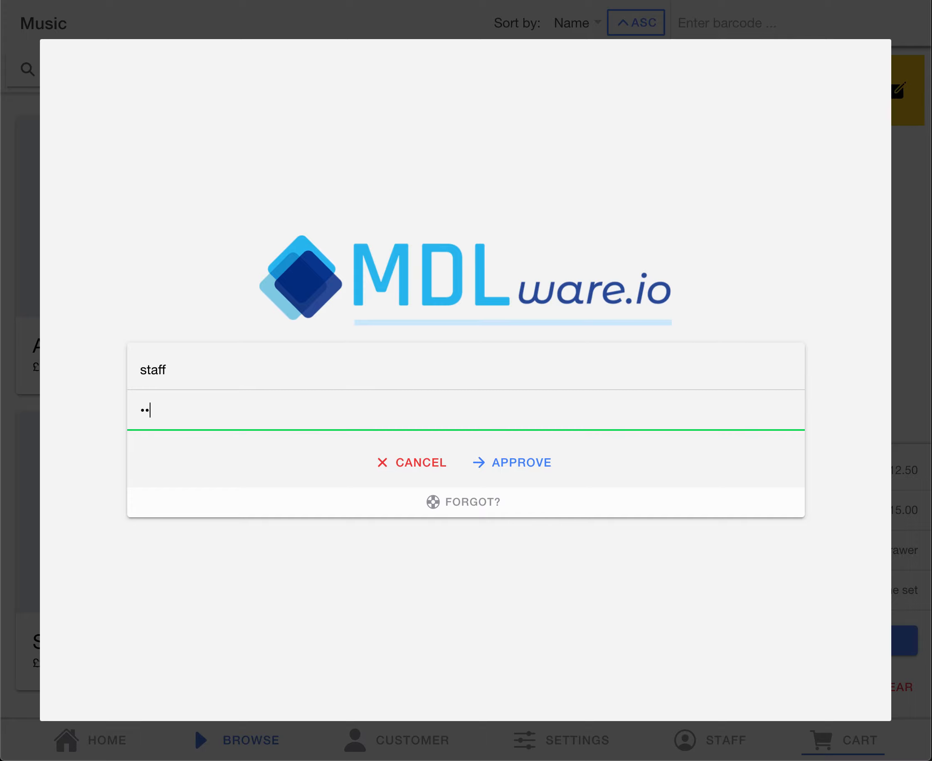
pyautogui.press('Return')
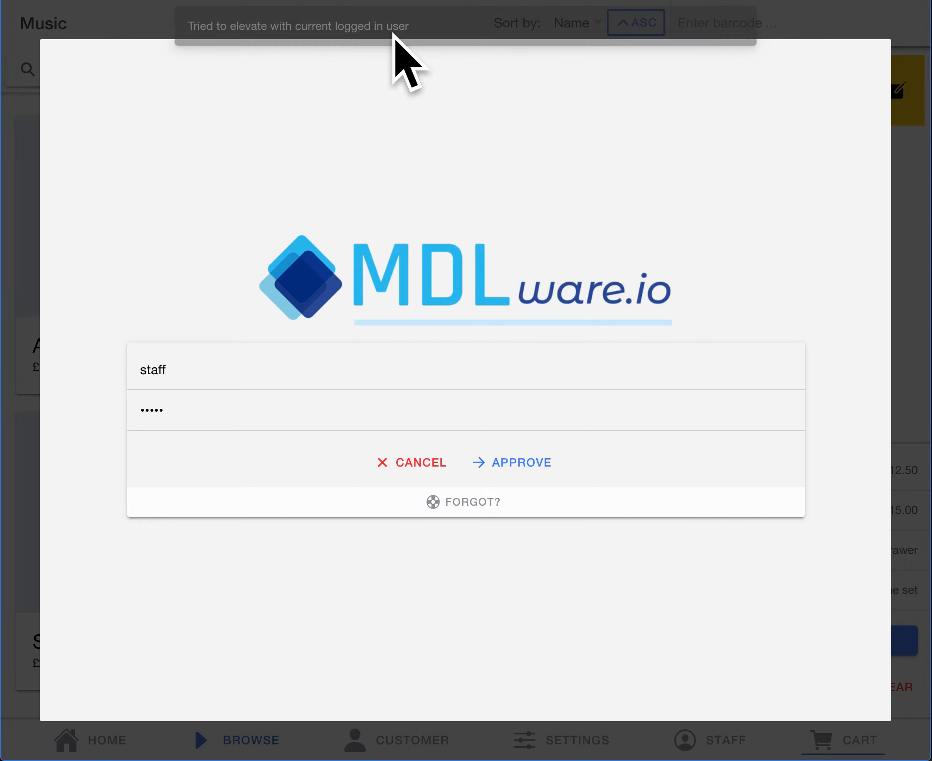
# Step: Approve the Album price edit with the username ecs and that account's password
pyautogui.click(202, 373)
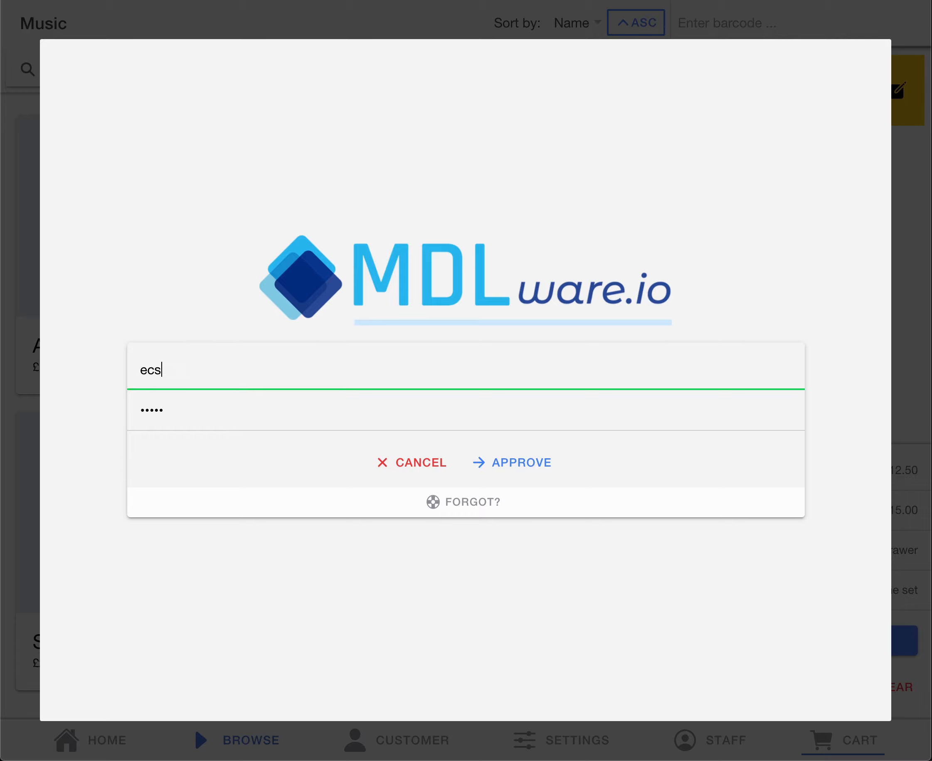
pyautogui.press('Tab')
pyautogui.write('•••')
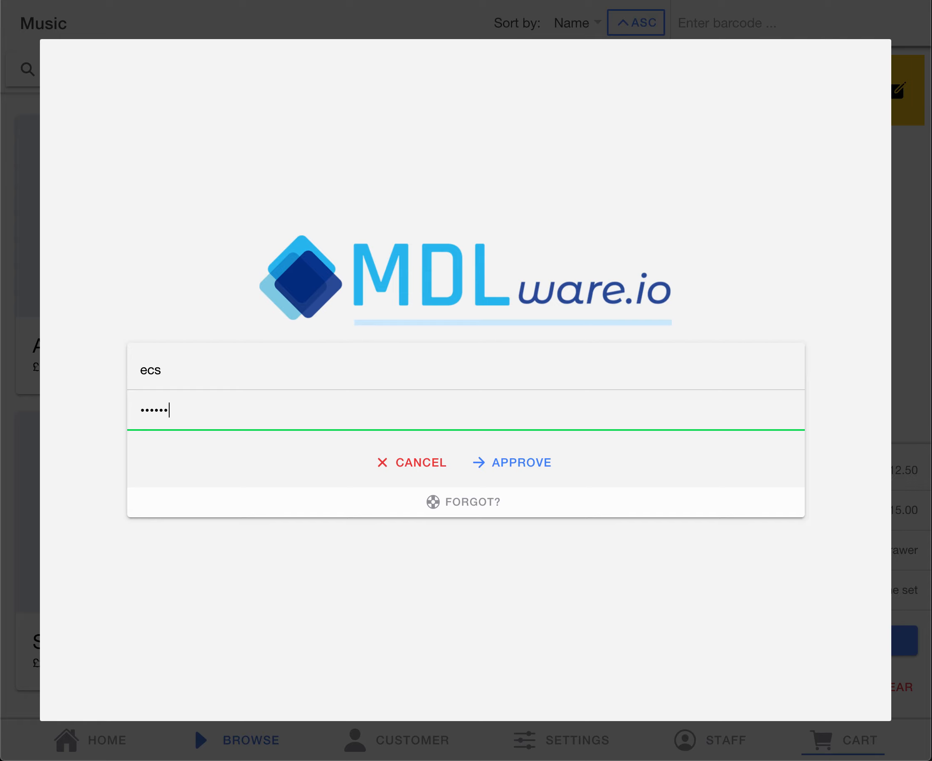
pyautogui.click(511, 465)
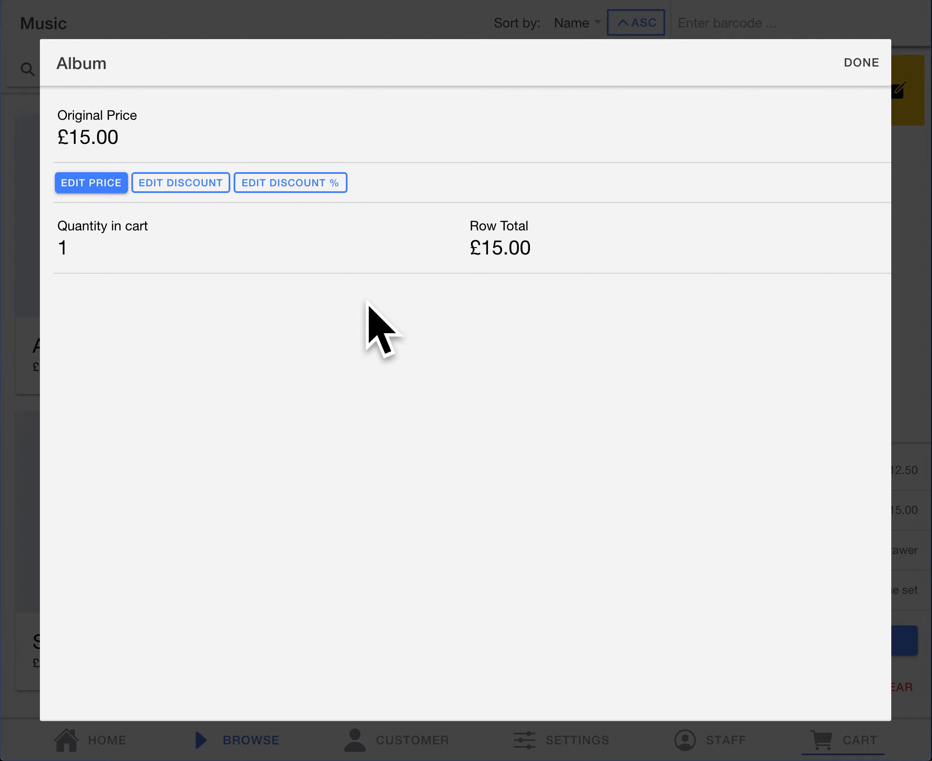
# Step: Set the Album line's price to £10.00 and close its price editor
pyautogui.click(107, 189)
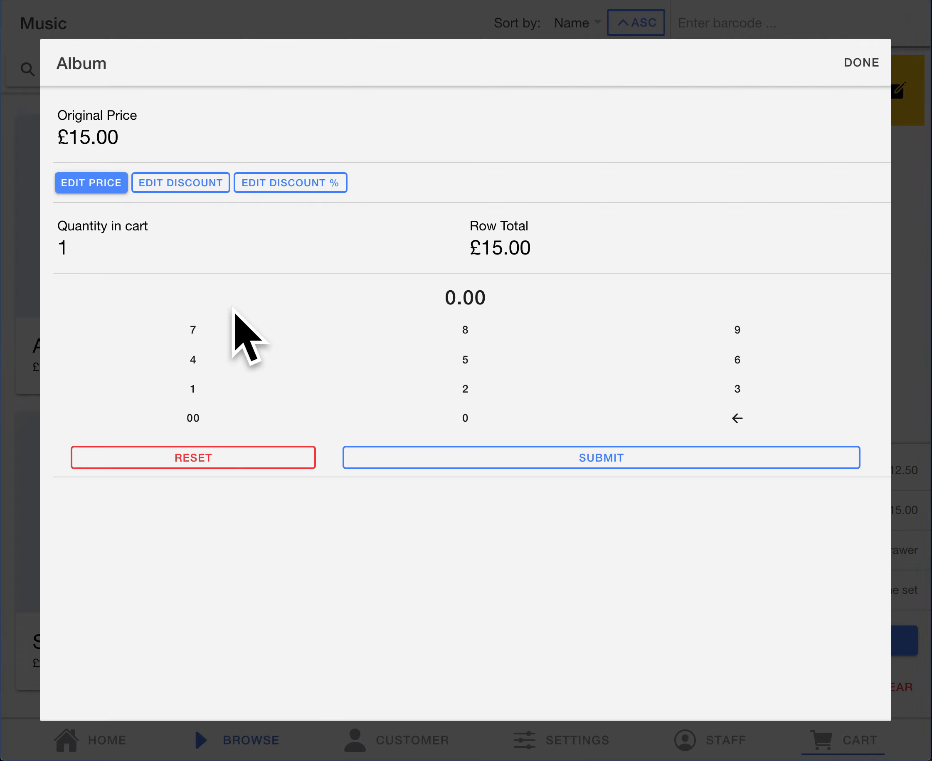
pyautogui.click(204, 396)
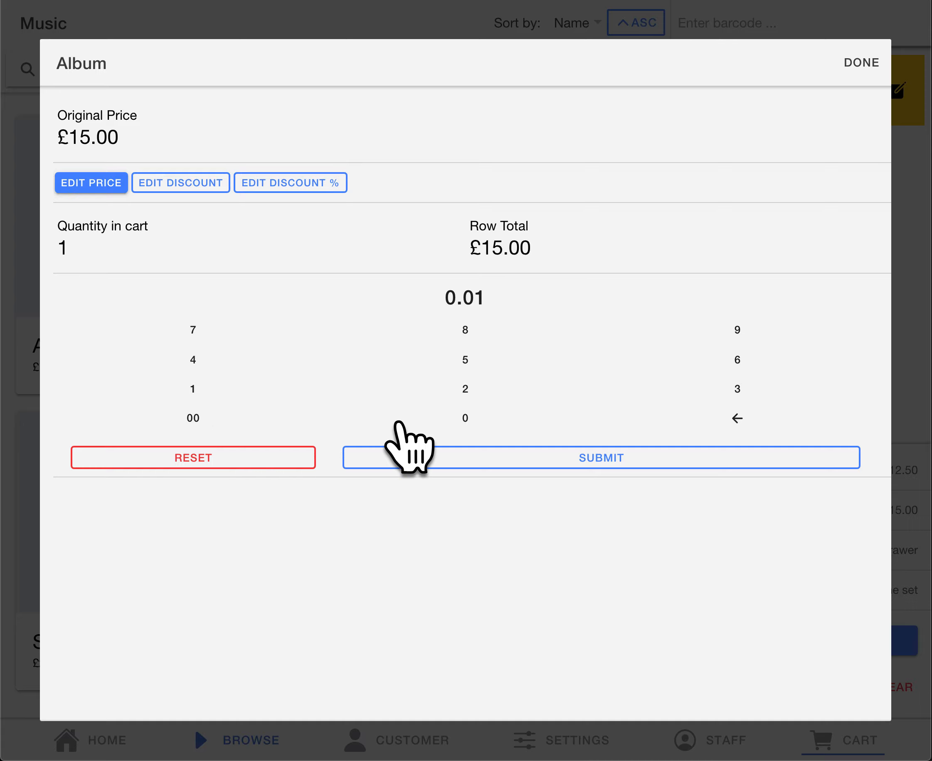
pyautogui.click(433, 417)
pyautogui.click(194, 417)
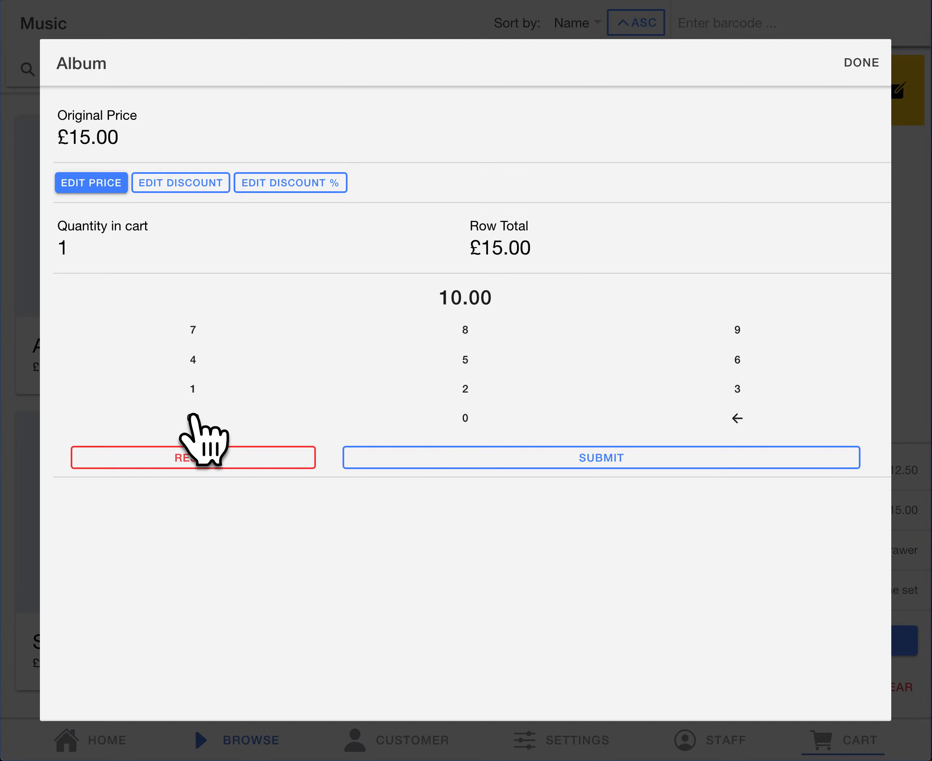
pyautogui.click(518, 455)
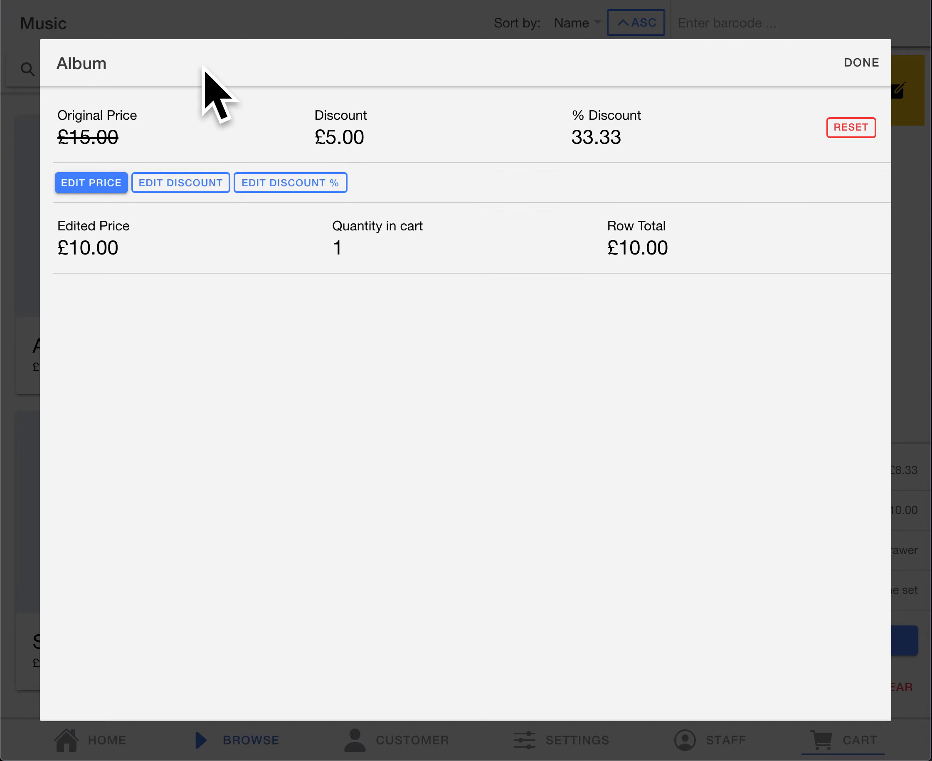
pyautogui.click(866, 61)
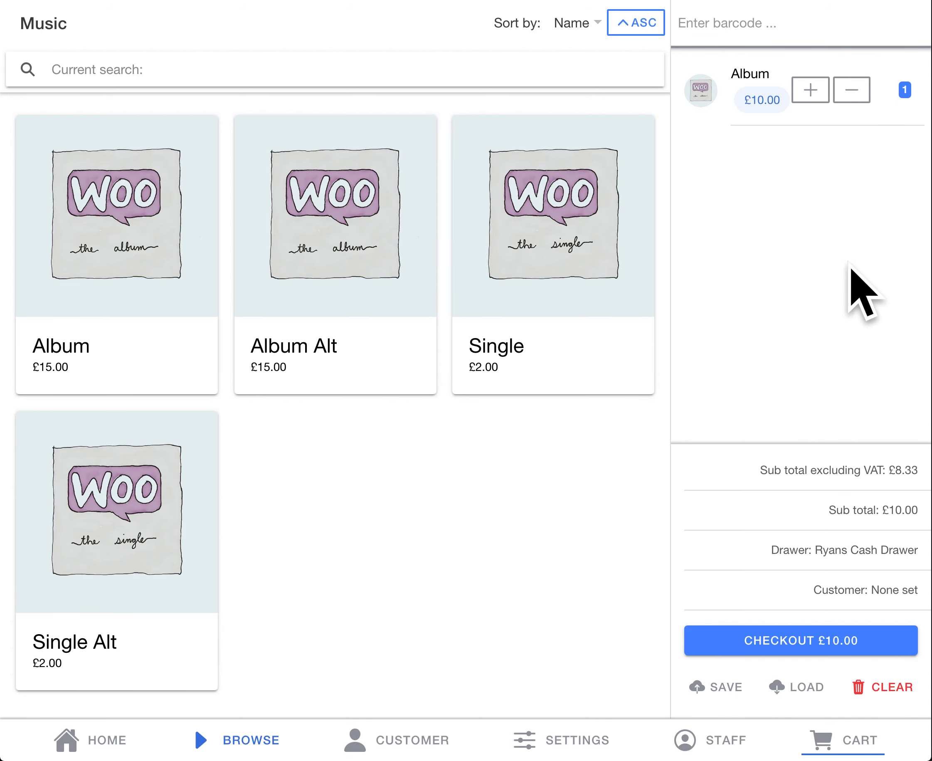
# Step: Log out the staff account and log in with the username ecs and its password
pyautogui.click(701, 739)
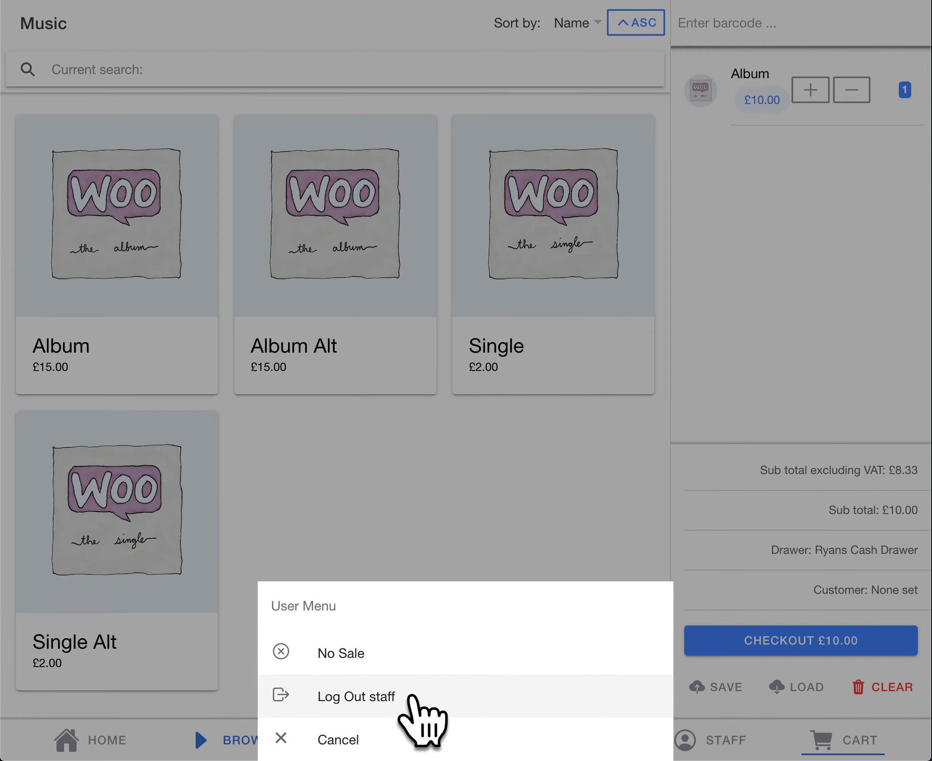
pyautogui.click(410, 696)
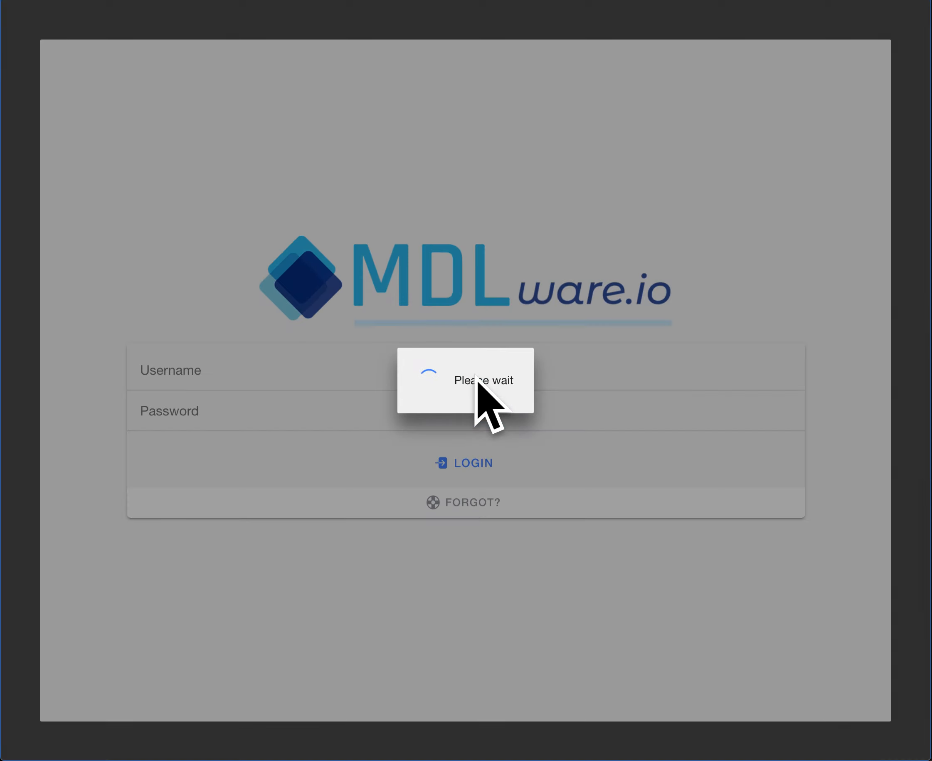
pyautogui.write('ecs')
pyautogui.press('Tab')
pyautogui.write('•••')
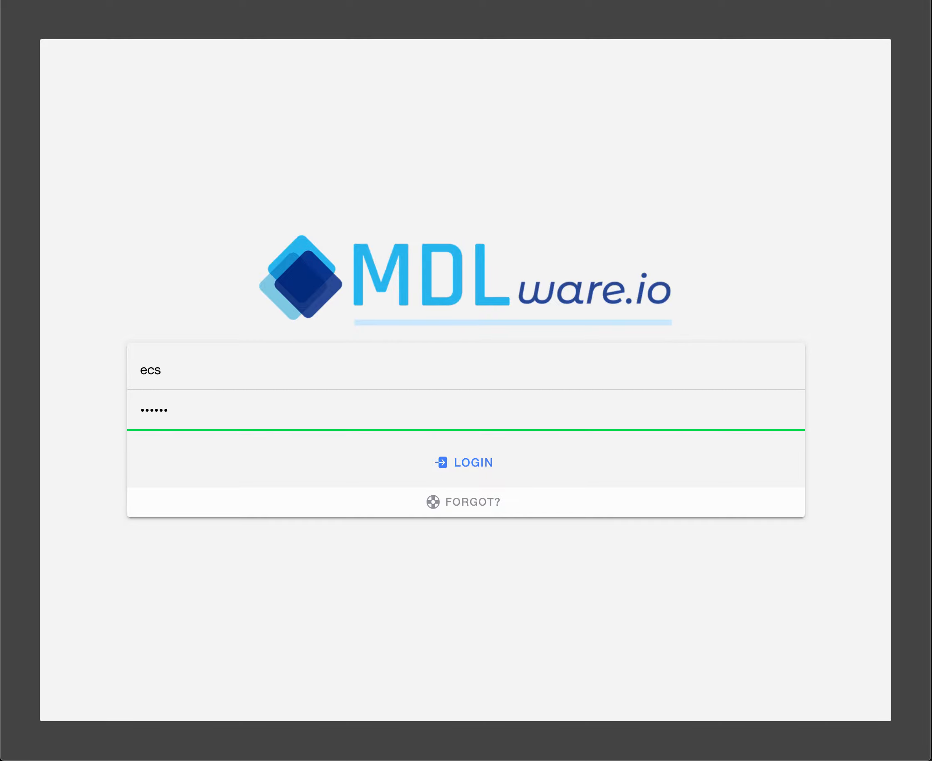
pyautogui.press('Return')
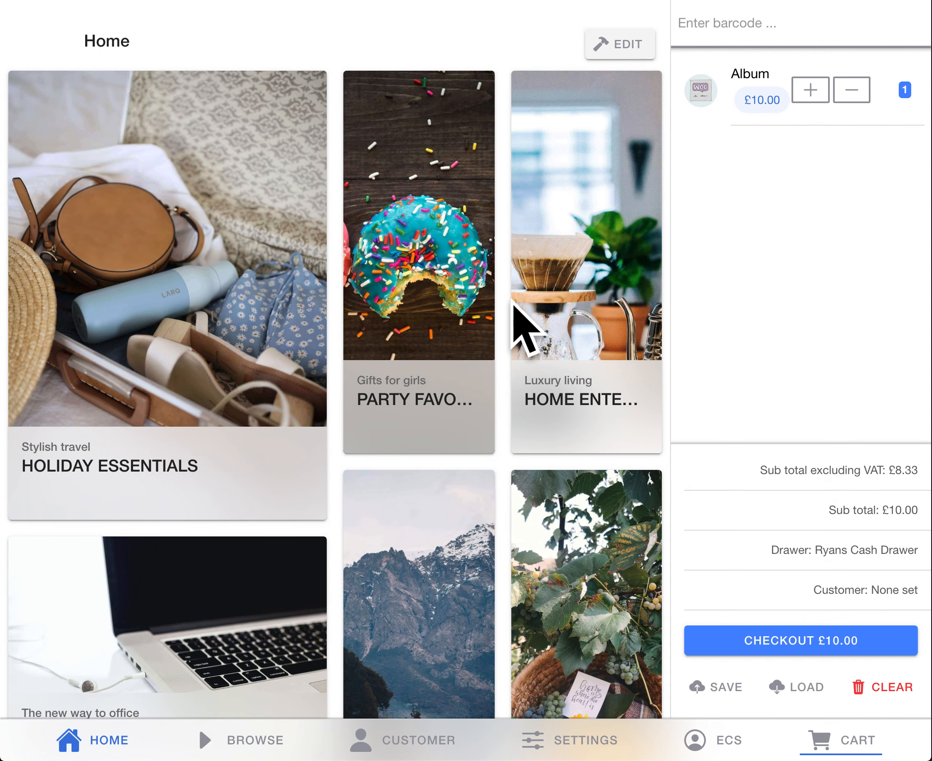
# Step: Add one Album Alt and one Single from the Music products to the cart
pyautogui.click(195, 612)
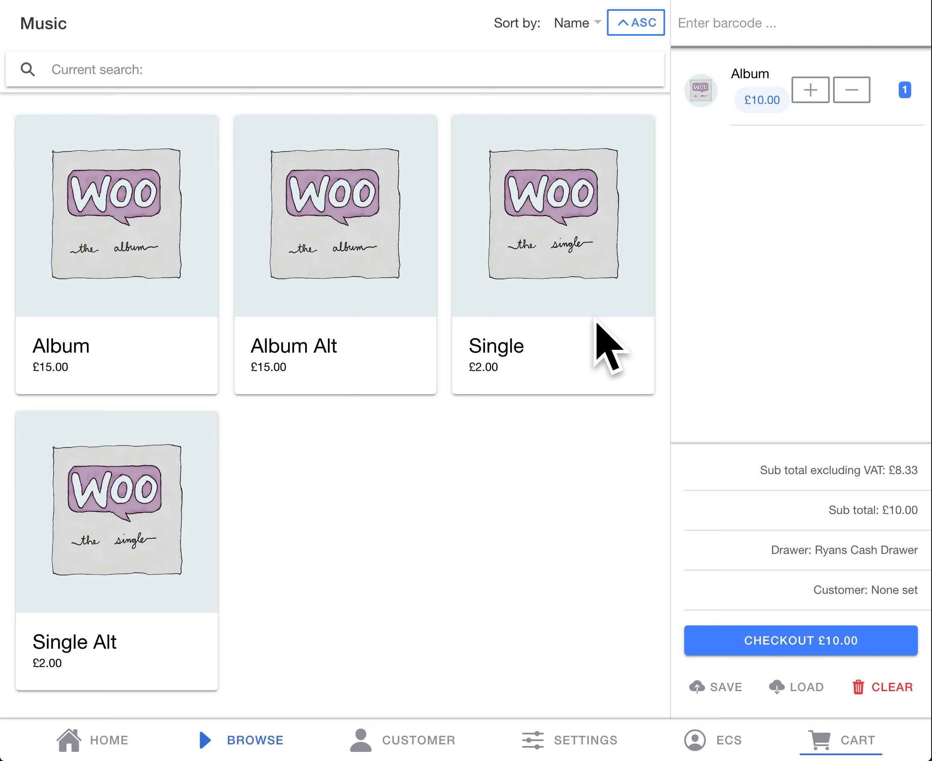
pyautogui.click(309, 288)
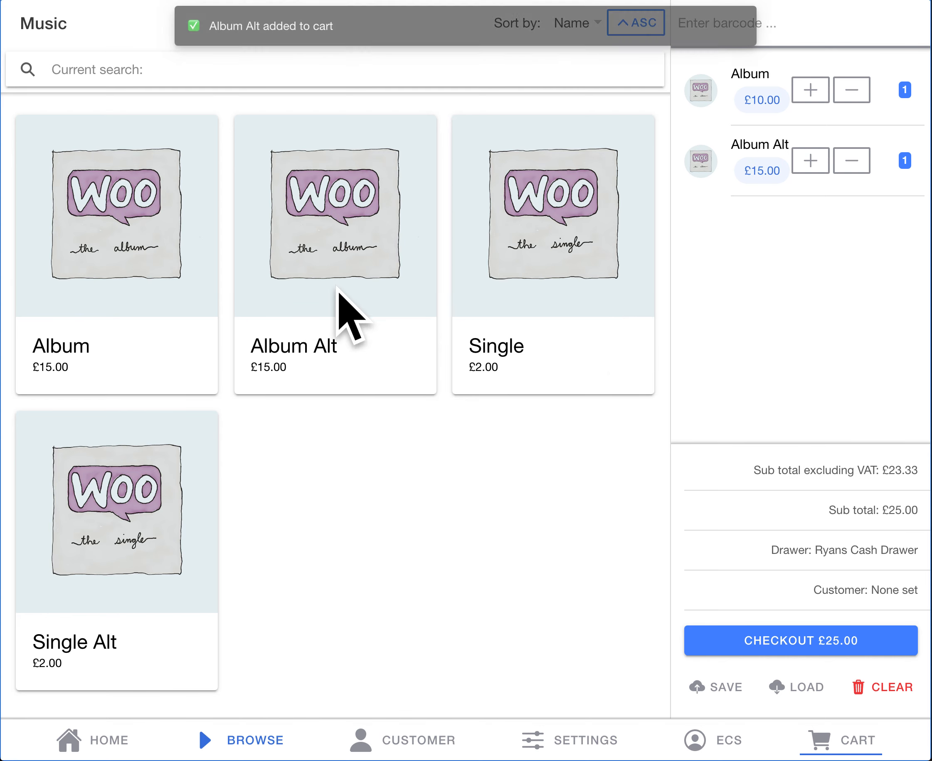
pyautogui.click(522, 249)
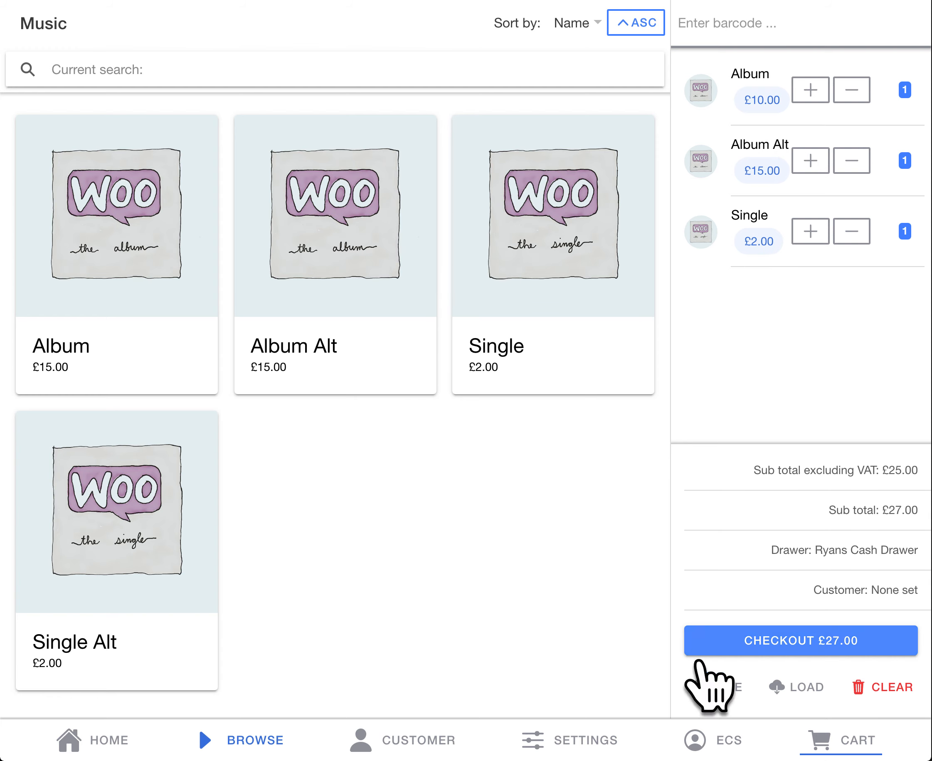
# Step: Save the cart under a custom tab name, and load that saved cart back
pyautogui.click(719, 688)
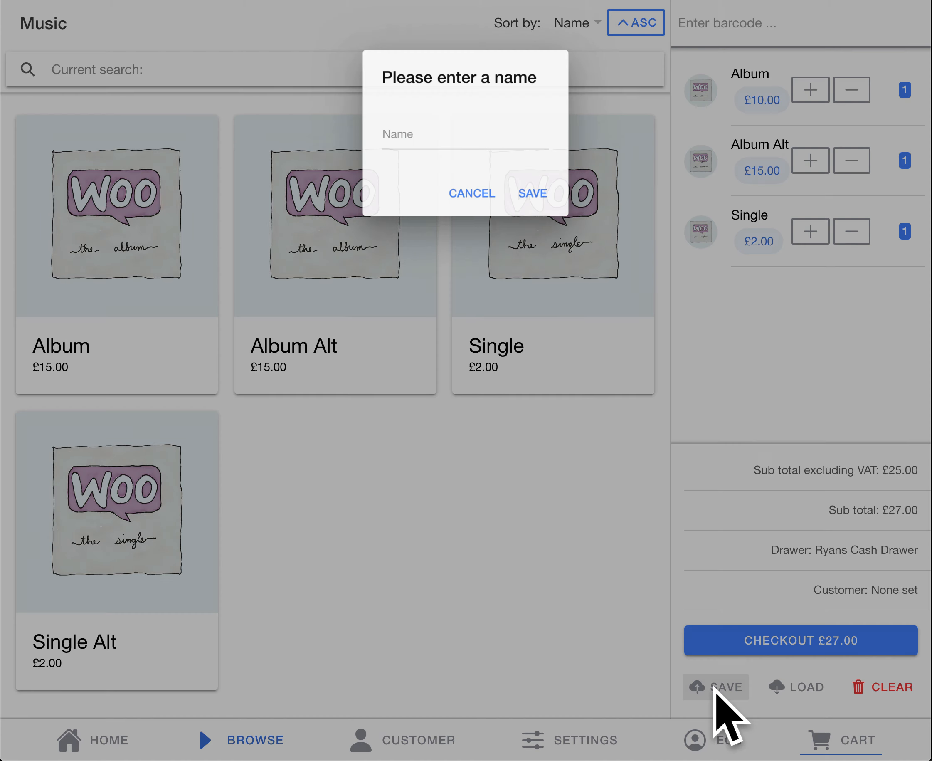
pyautogui.click(483, 138)
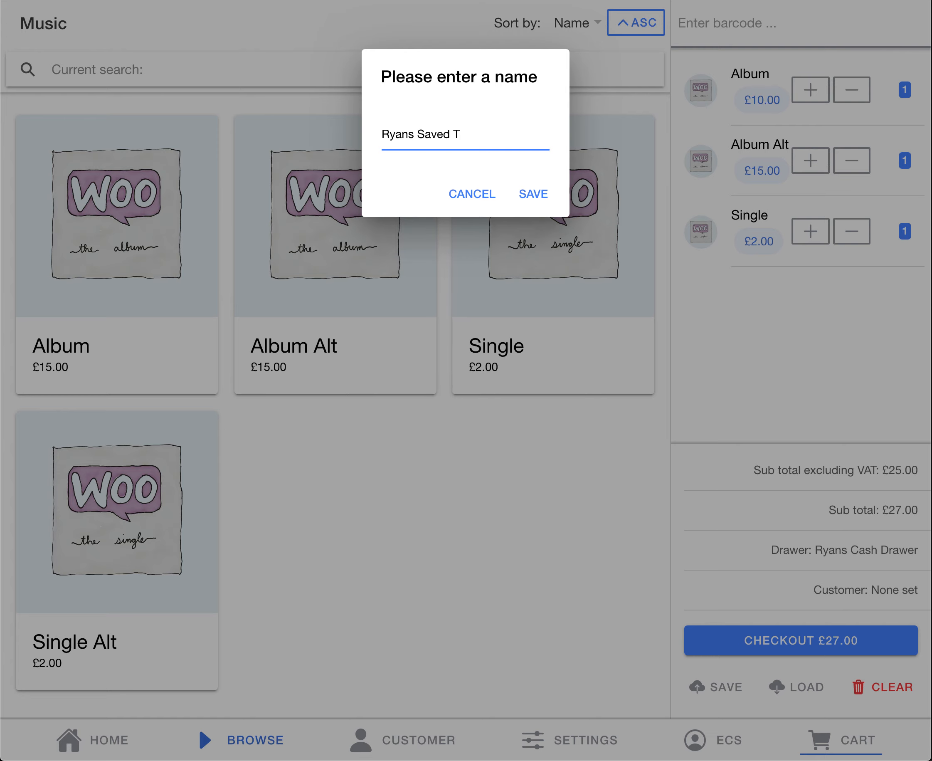
pyautogui.click(534, 195)
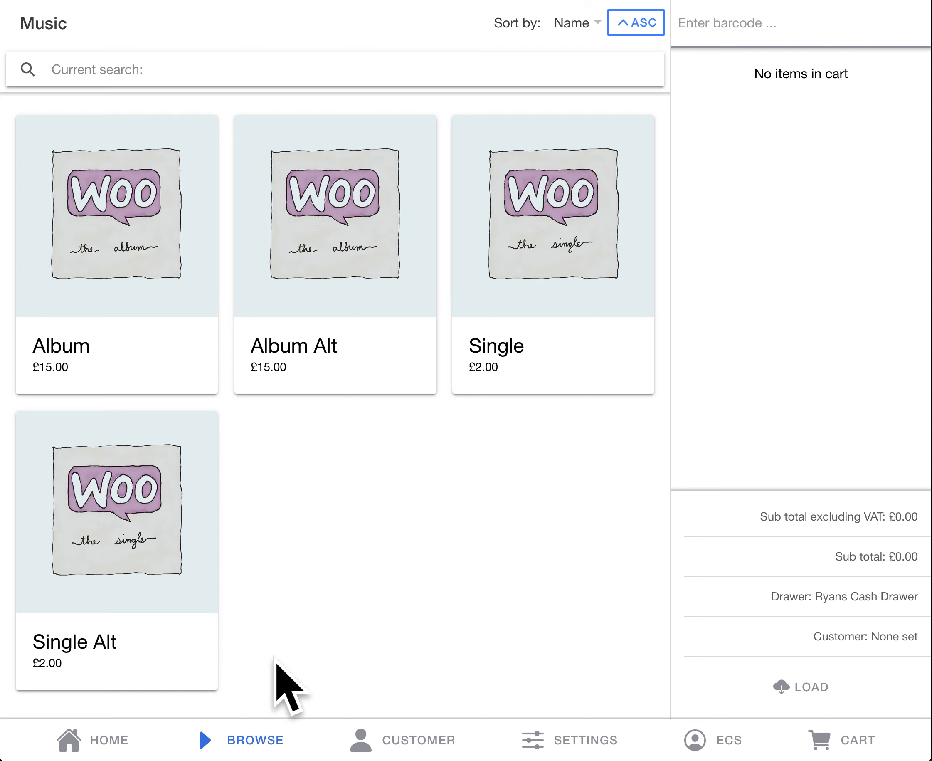
pyautogui.click(812, 693)
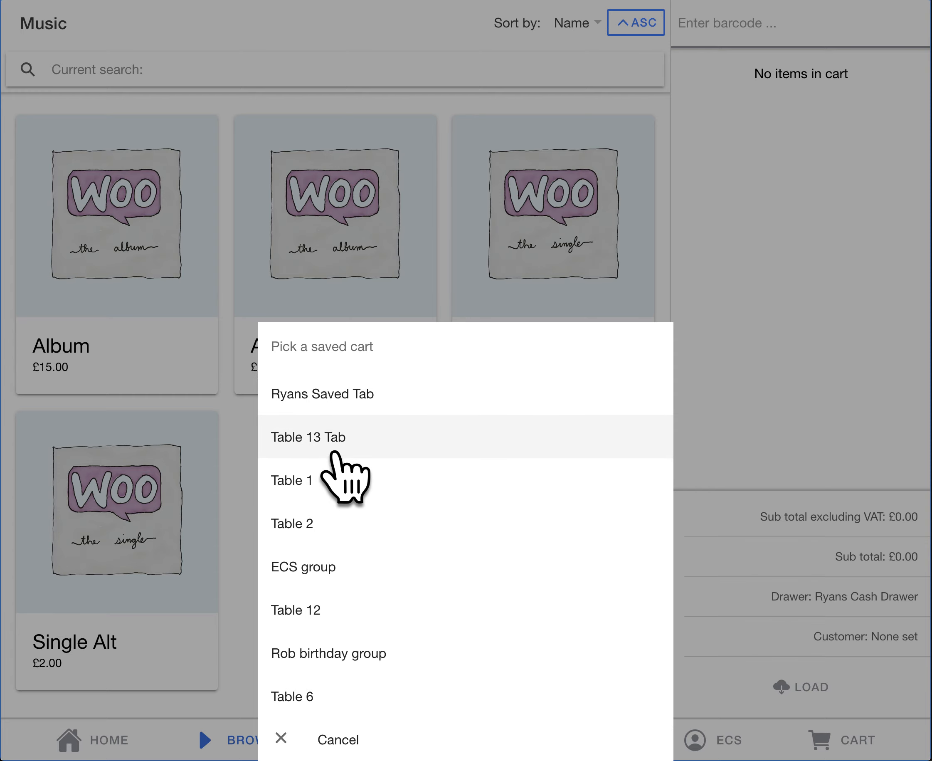
pyautogui.click(363, 399)
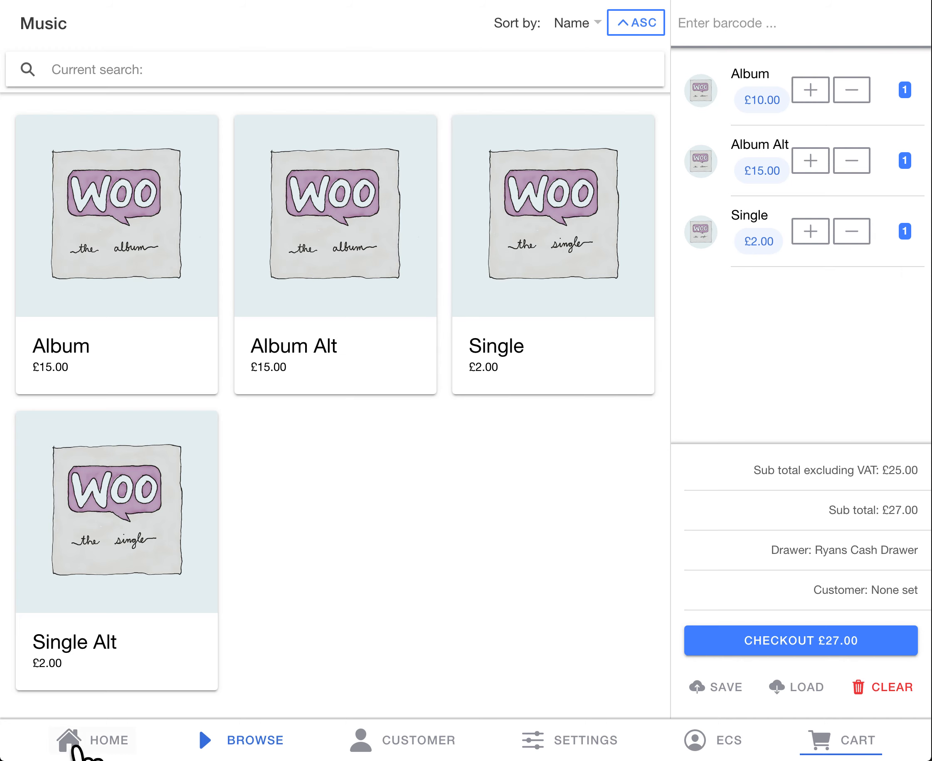
# Step: Return to the home screen and browse to the Tshirts category within Clothing
pyautogui.click(96, 750)
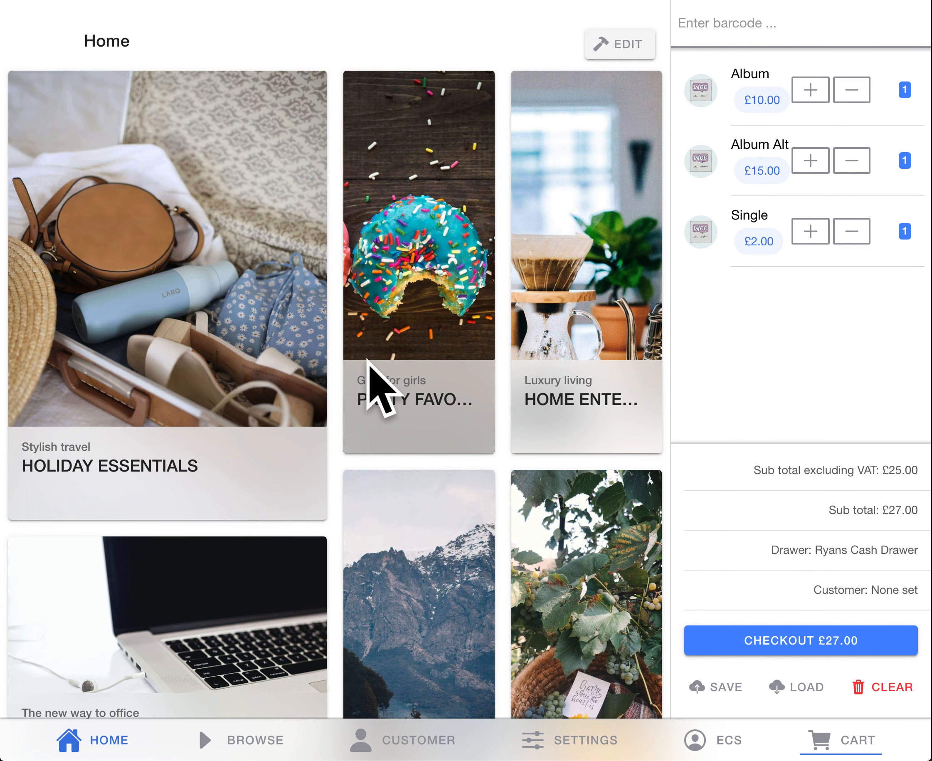
pyautogui.click(238, 738)
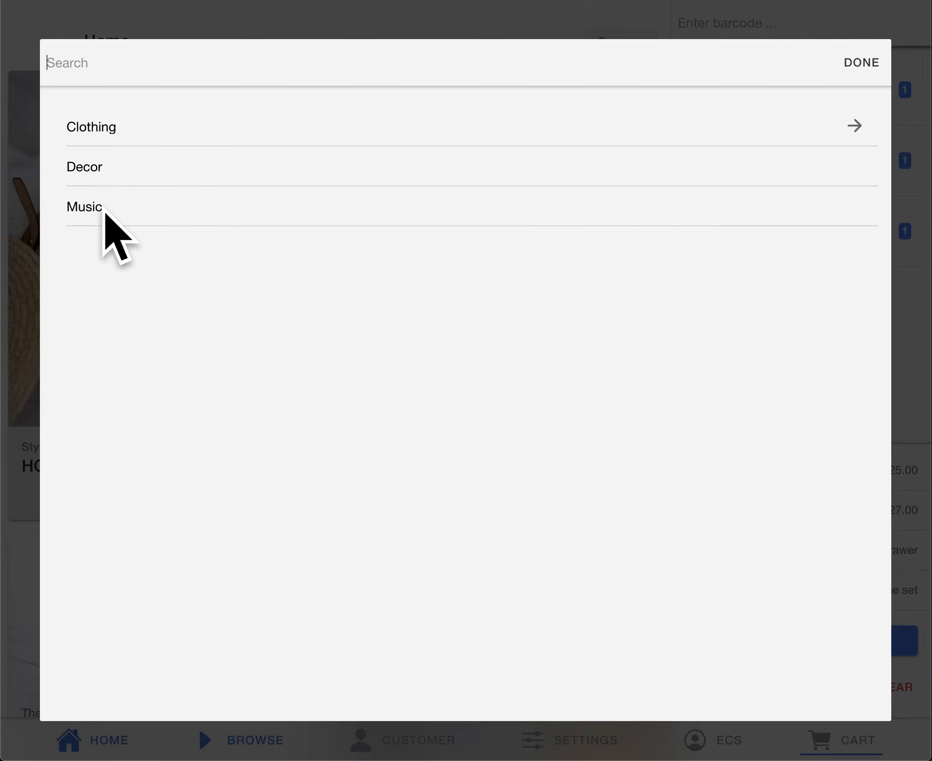
pyautogui.click(854, 126)
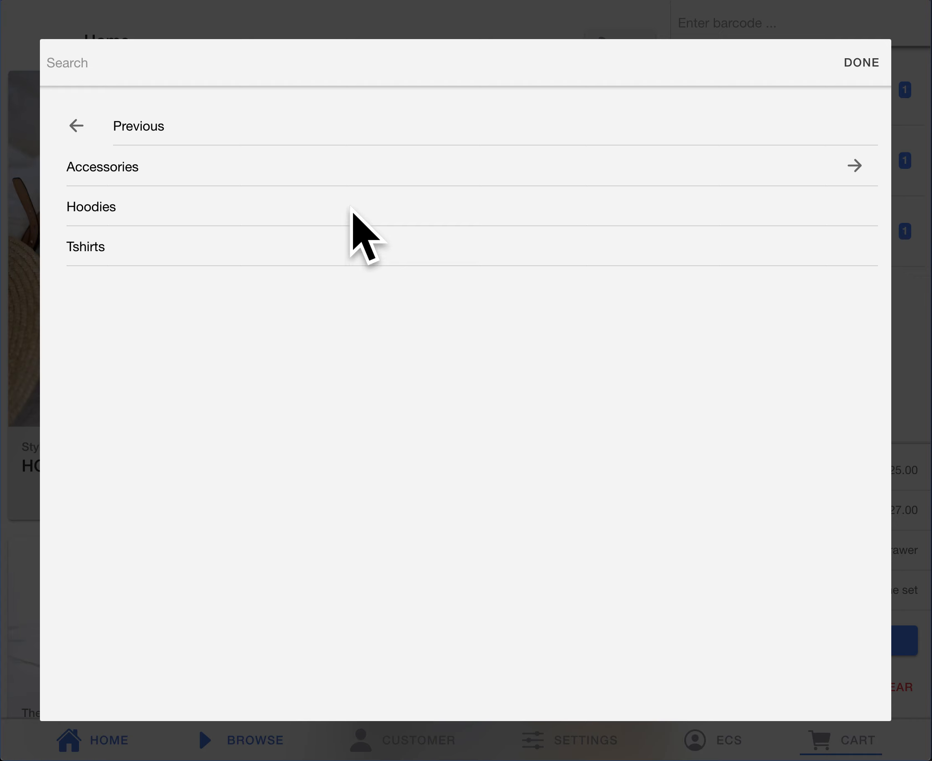
pyautogui.click(281, 242)
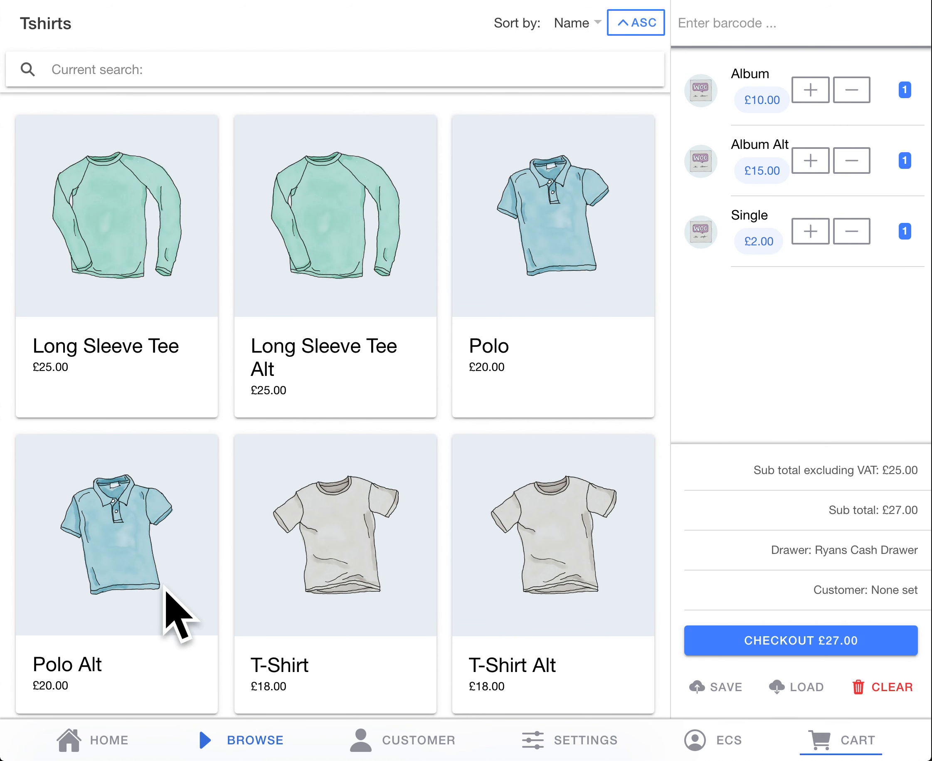
# Step: Search the product catalogue for vneck and open V-Neck T-Shirt Alt
pyautogui.click(256, 737)
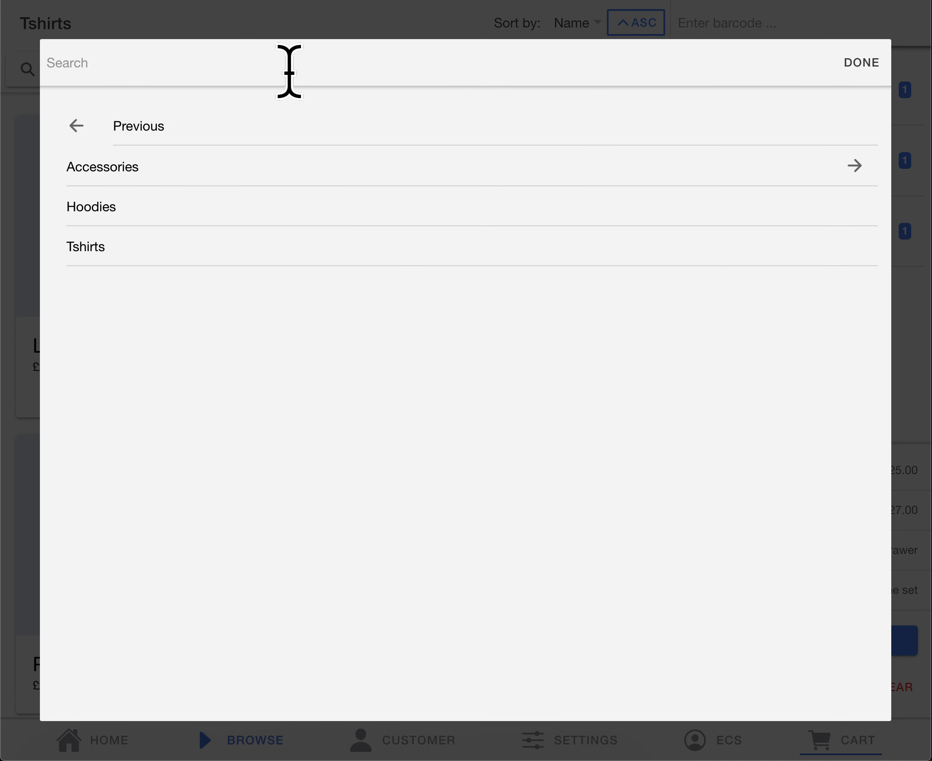
pyautogui.click(101, 71)
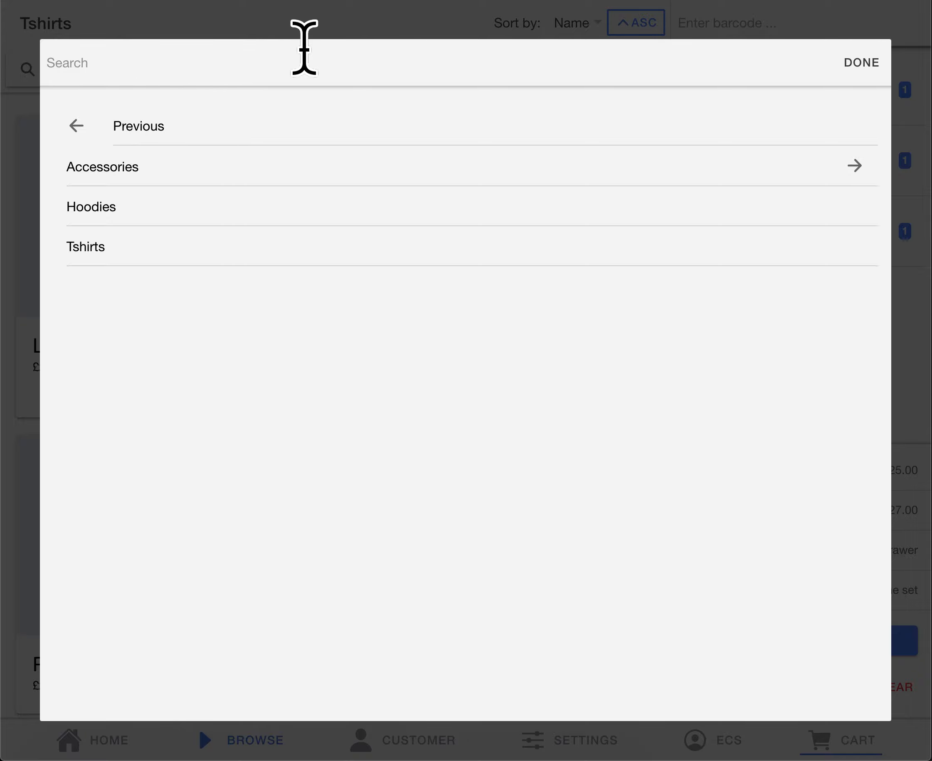
pyautogui.write('vneck')
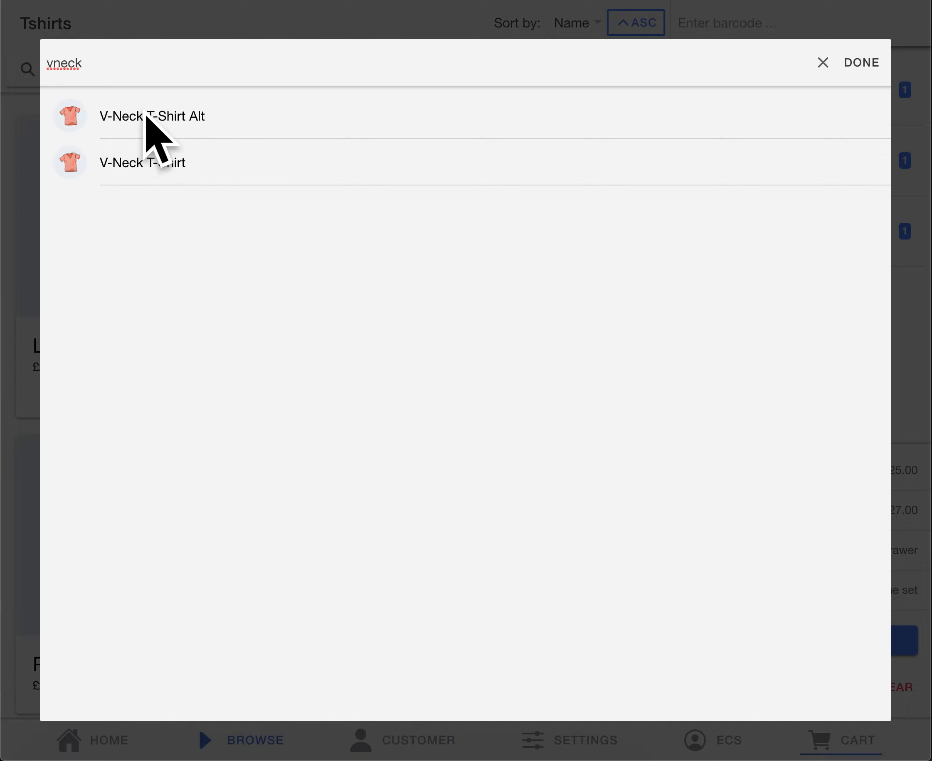
pyautogui.click(177, 116)
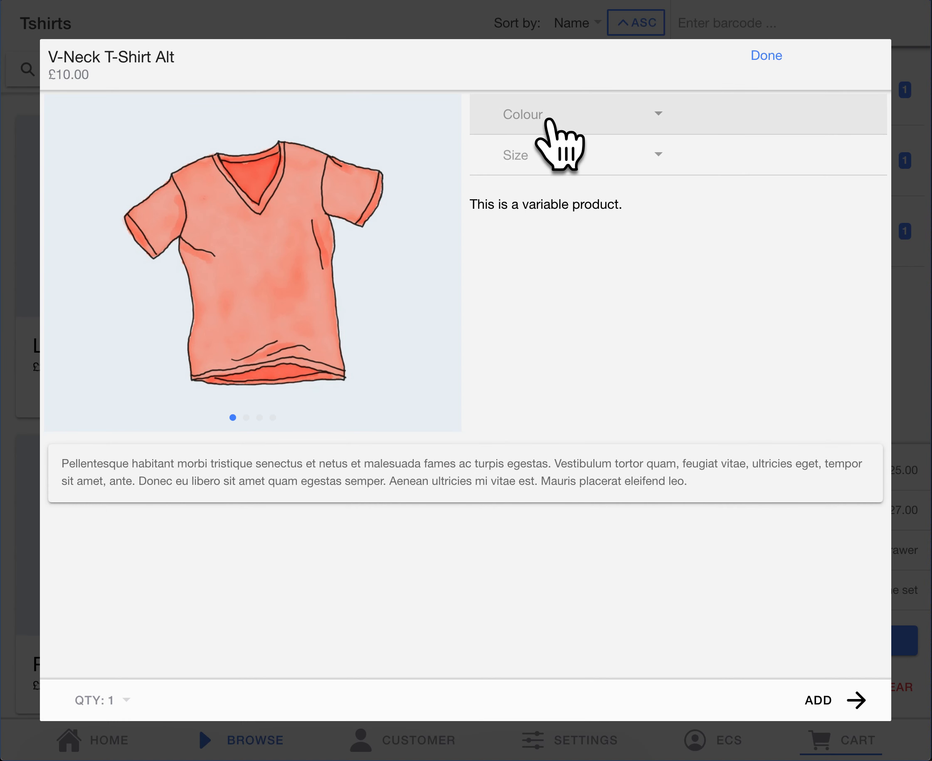
# Step: Choose the colour Green and the size Medium for V-Neck T-Shirt Alt
pyautogui.click(597, 114)
pyautogui.click(425, 133)
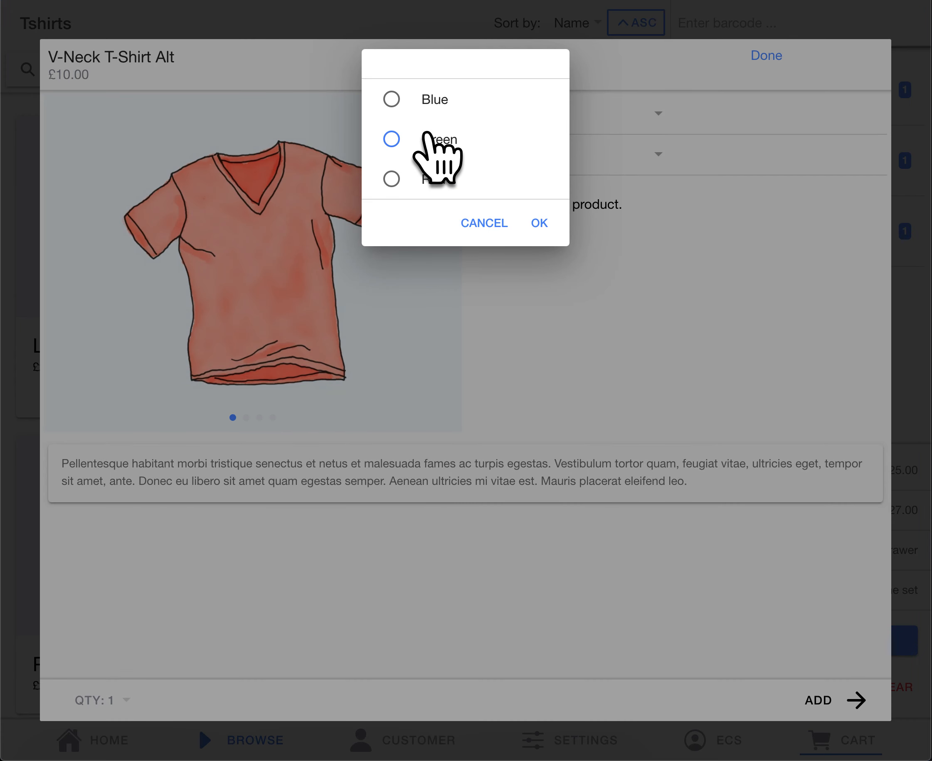
pyautogui.click(545, 223)
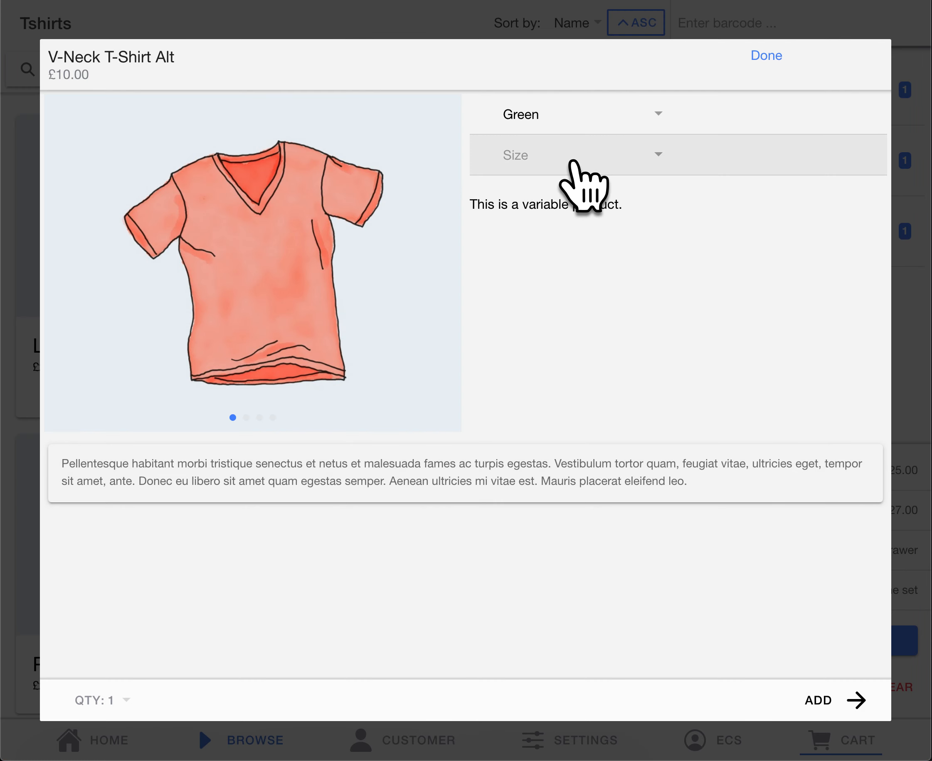
pyautogui.click(583, 165)
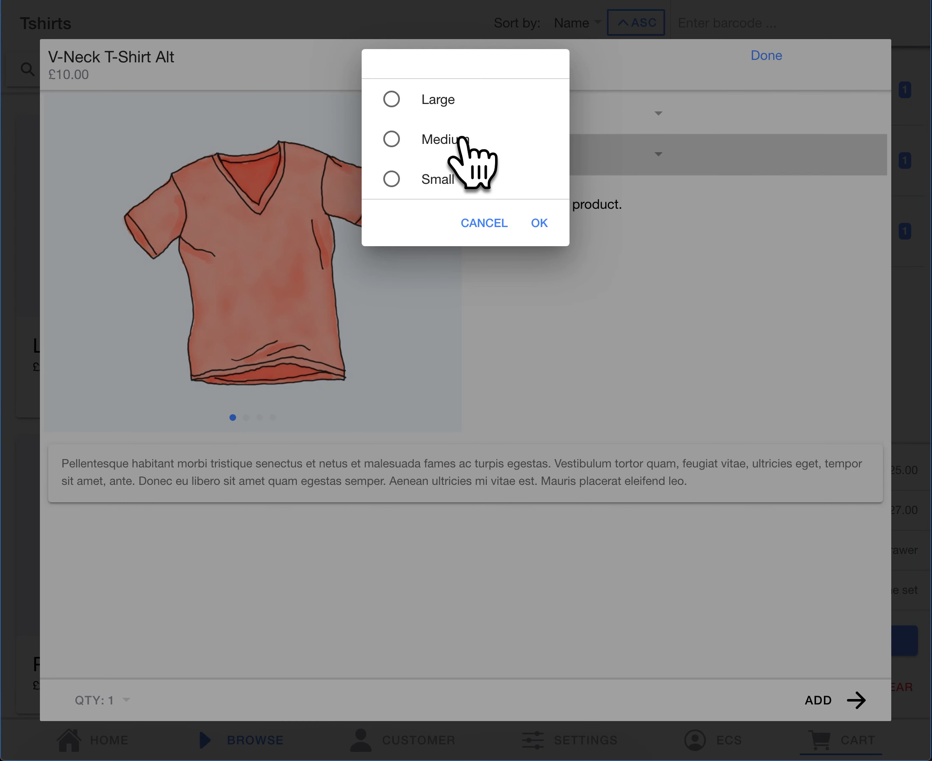
pyautogui.click(540, 223)
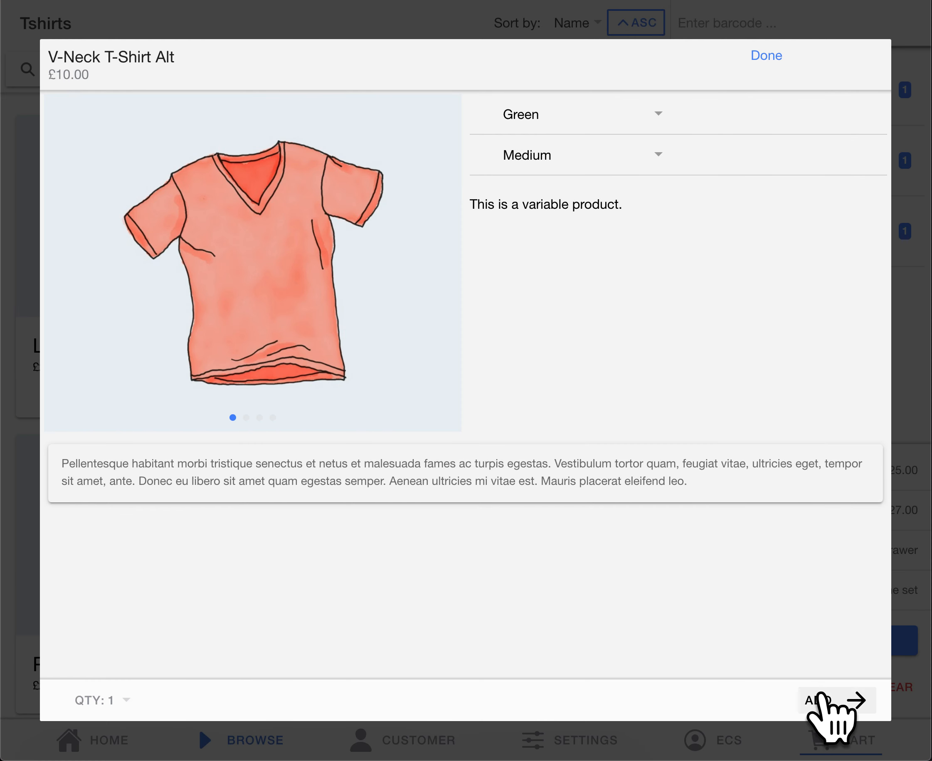
# Step: Add the green medium V-Neck T-Shirt Alt to the cart, and open Holiday Essentials from the home screen
pyautogui.click(818, 698)
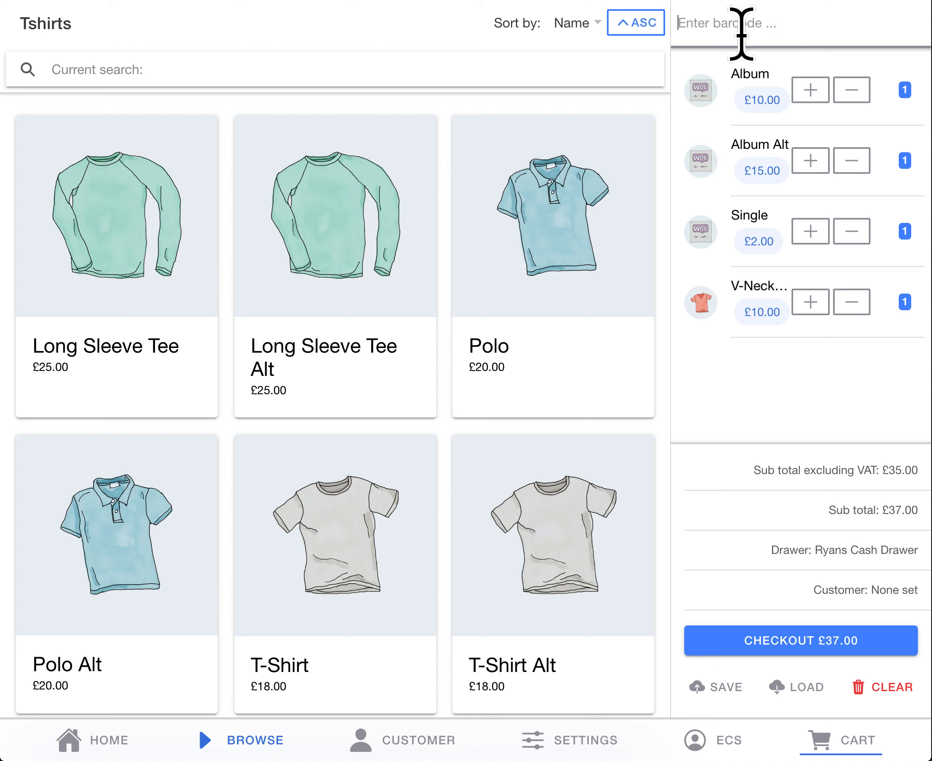
pyautogui.click(73, 741)
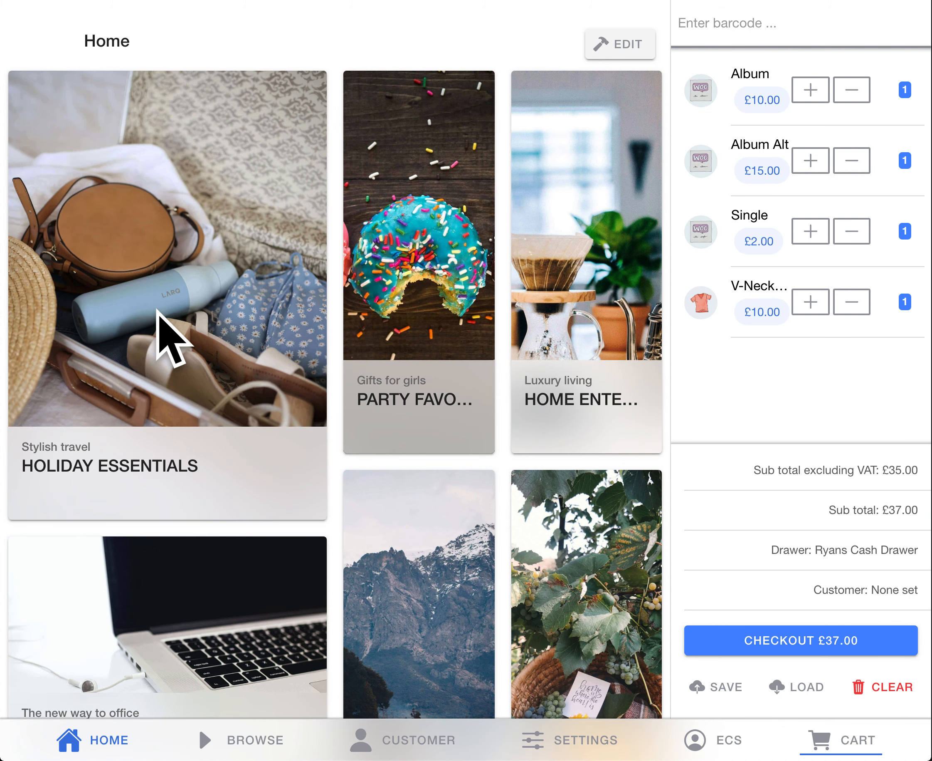
pyautogui.click(158, 311)
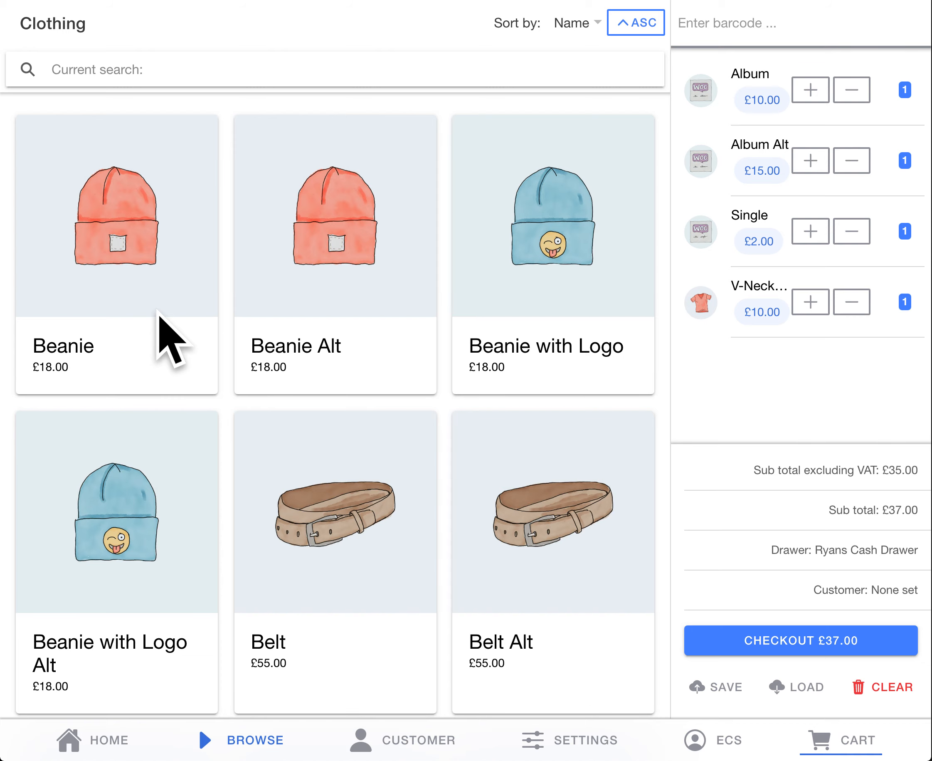
# Step: Search the Clothing category for neck, and remove the search filter while keeping the category filter
pyautogui.scroll(-20, 171, 337)
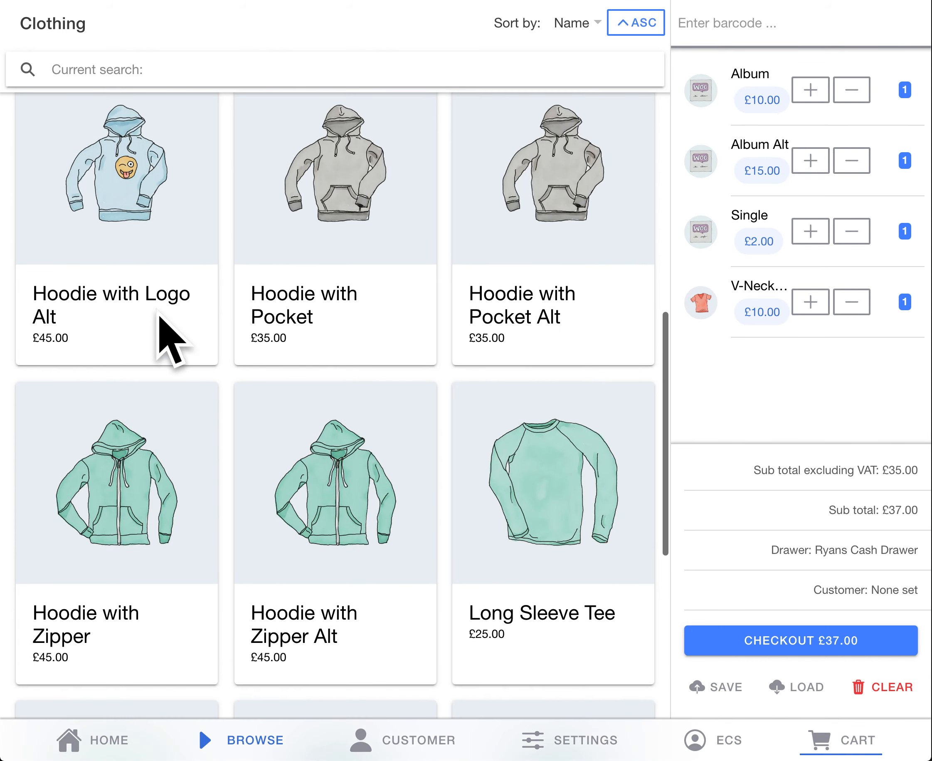
pyautogui.scroll(-20, 171, 337)
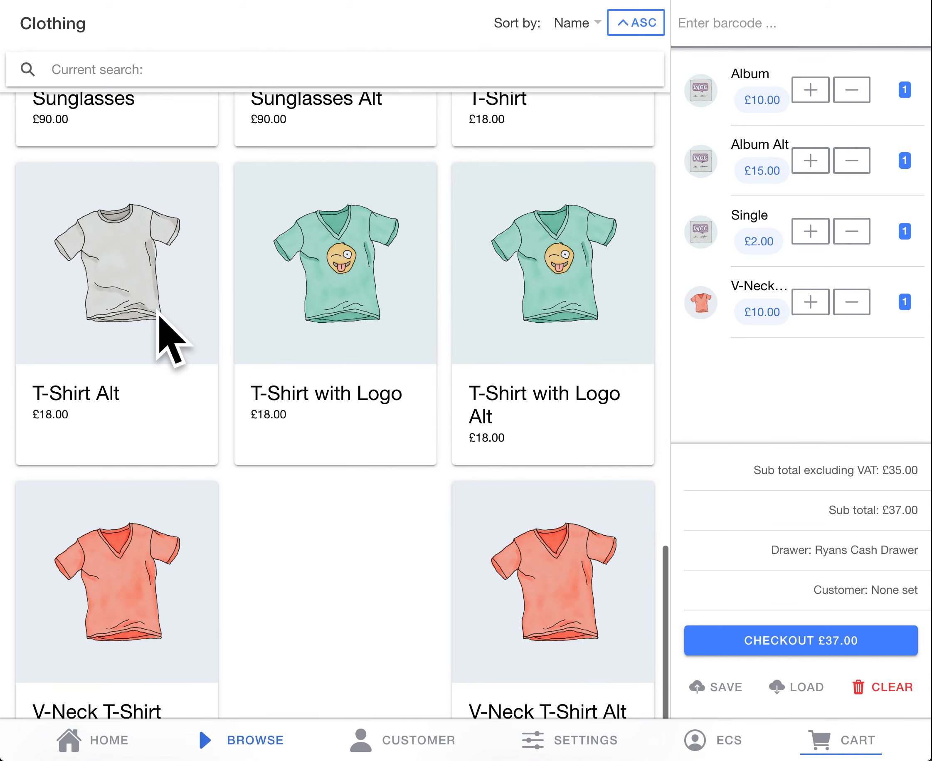
pyautogui.scroll(-5, 173, 339)
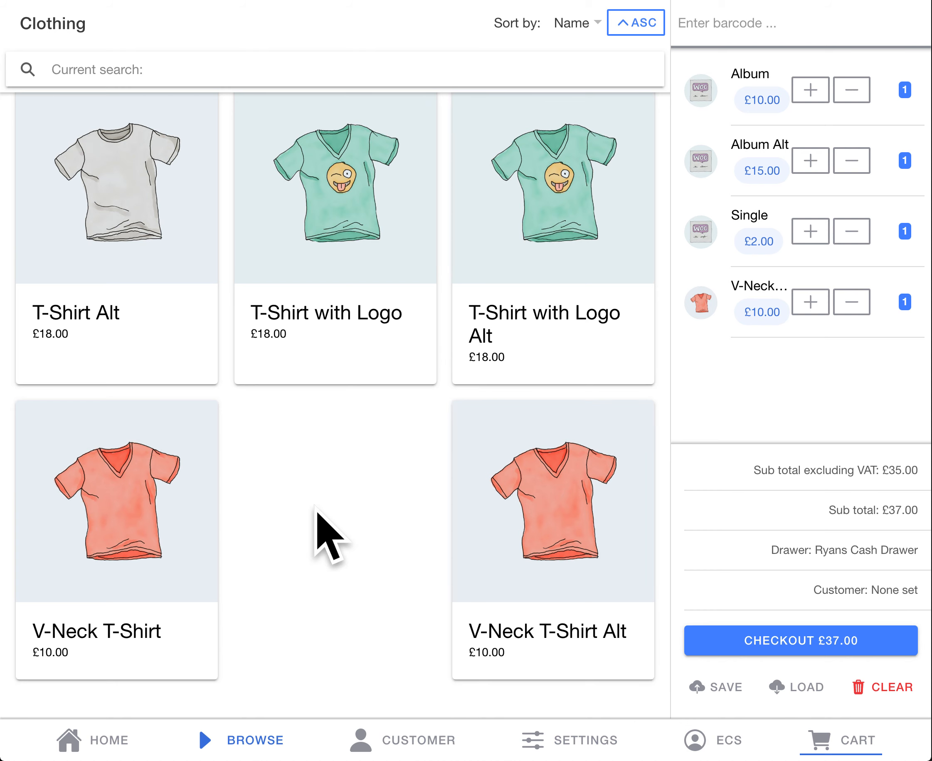
pyautogui.scroll(20, 316, 510)
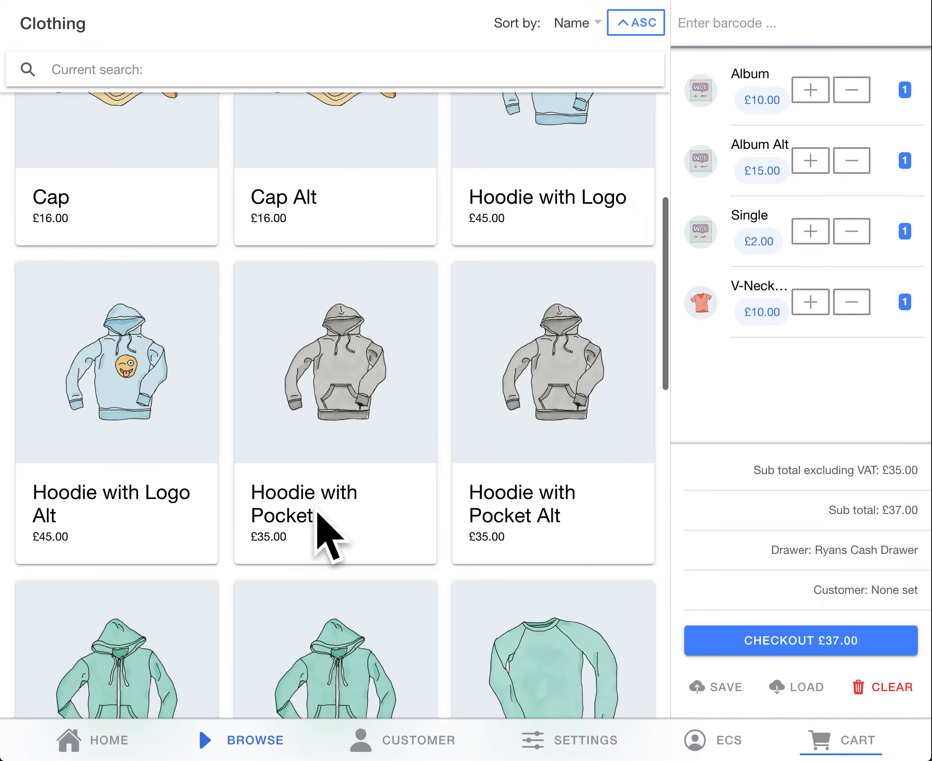
pyautogui.scroll(20, 327, 536)
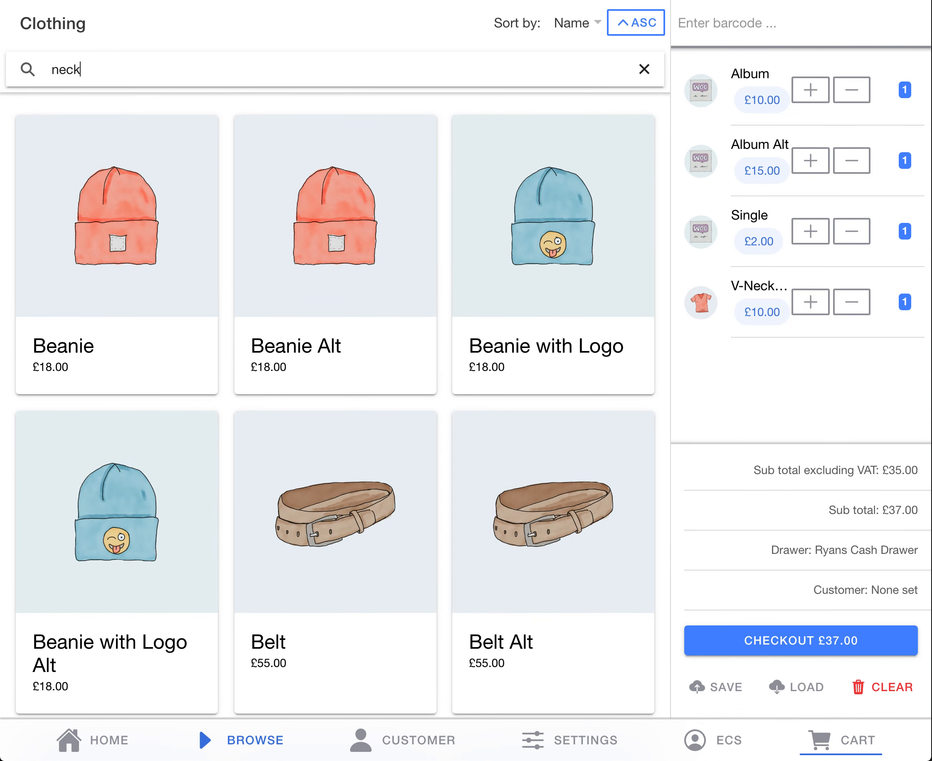
pyautogui.press('Return')
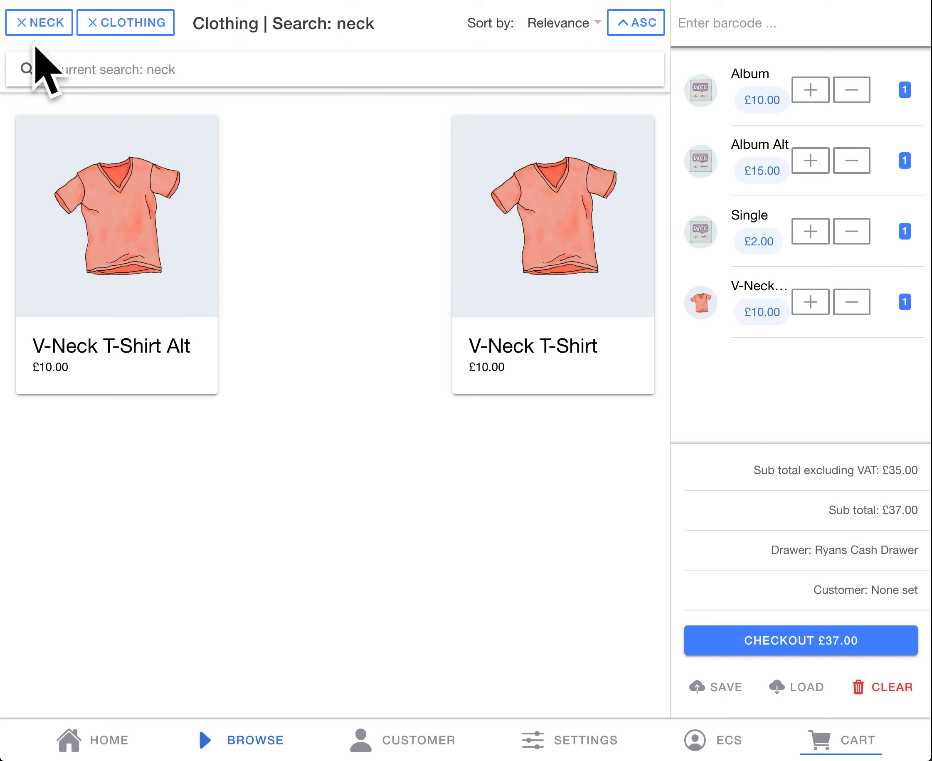
pyautogui.click(20, 25)
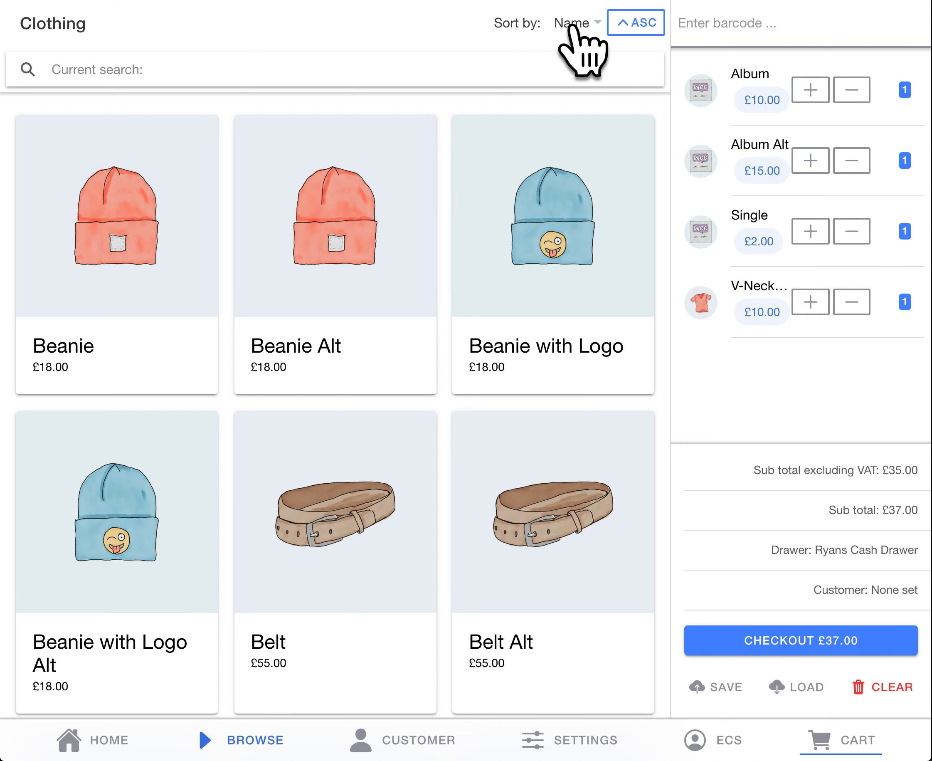
# Step: Switch the Clothing products' name order to descending and back to ascending, and sort them by Bestseller
pyautogui.click(644, 27)
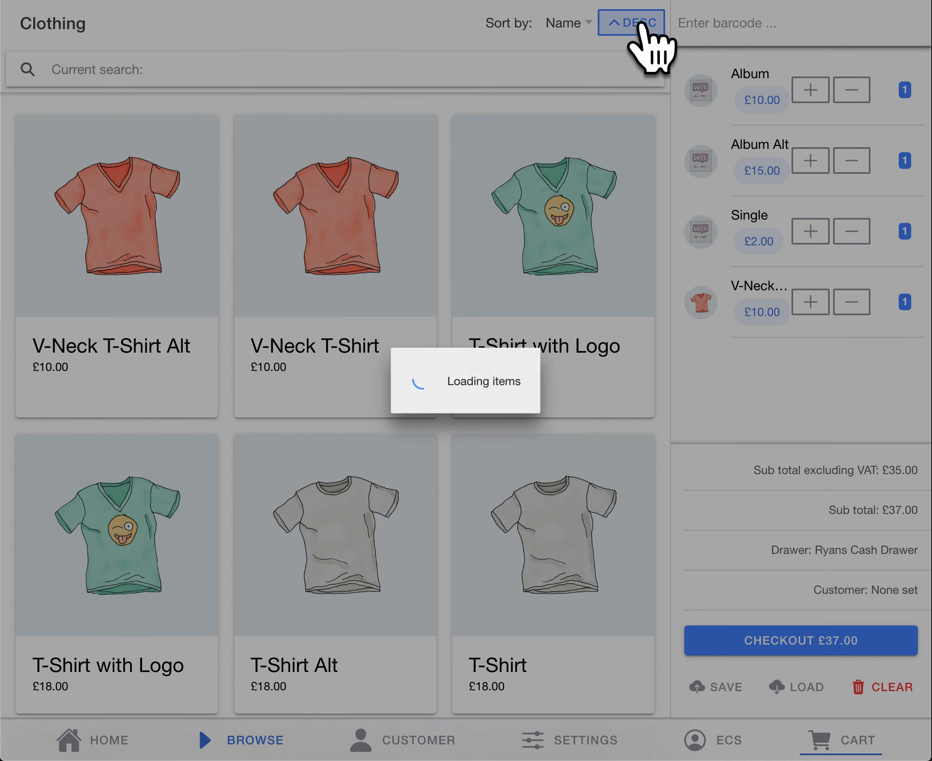
pyautogui.click(641, 24)
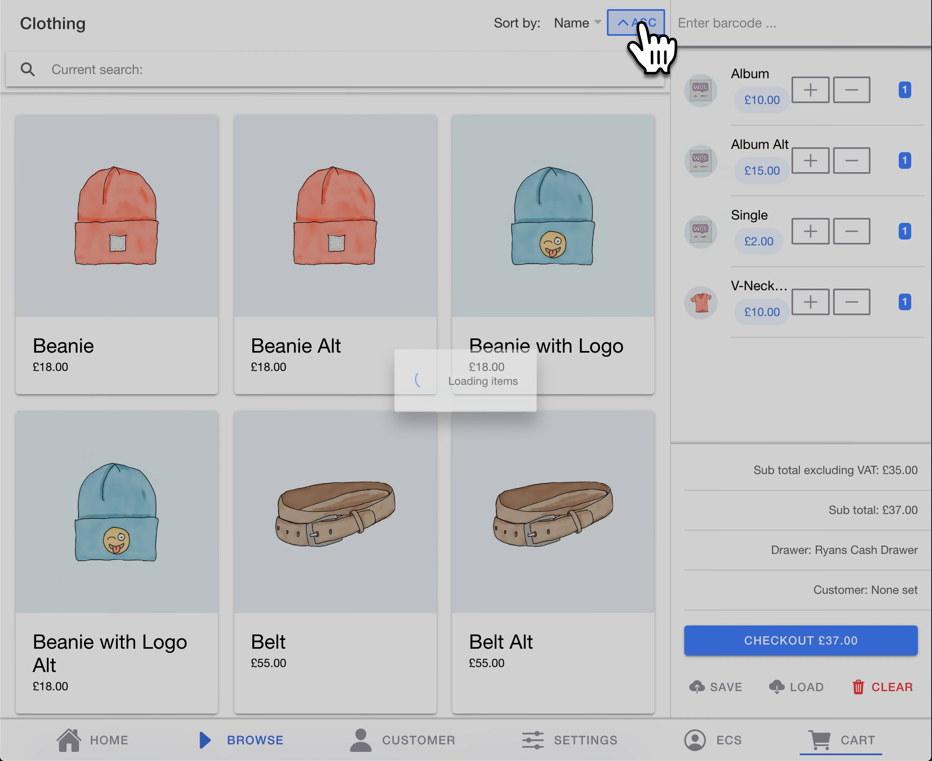
pyautogui.click(593, 23)
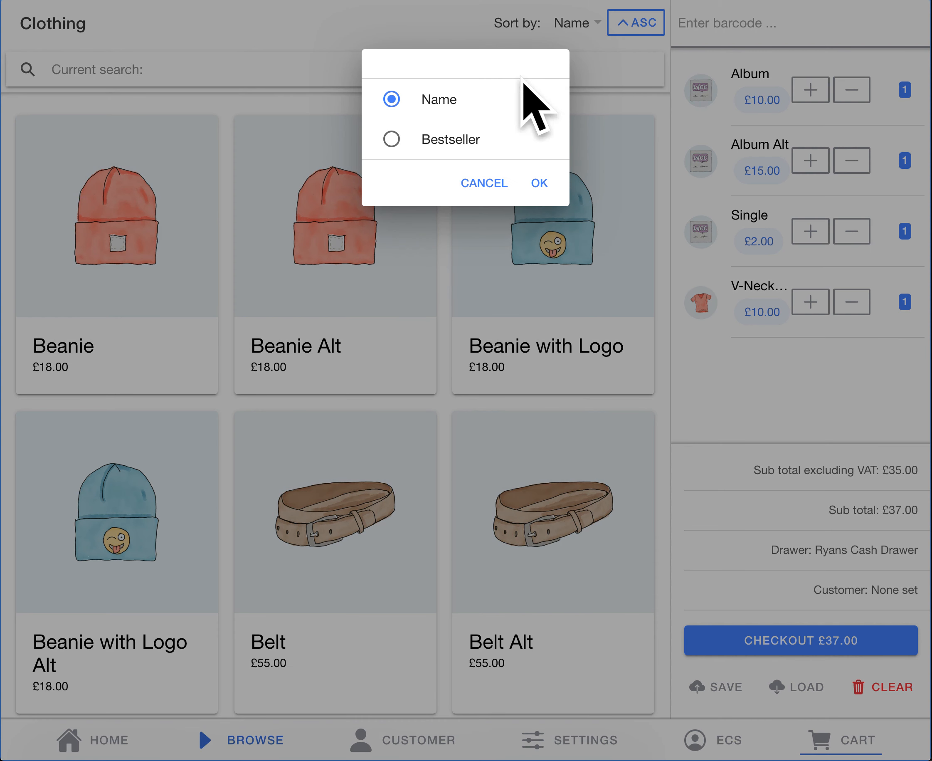
pyautogui.click(472, 141)
pyautogui.click(541, 183)
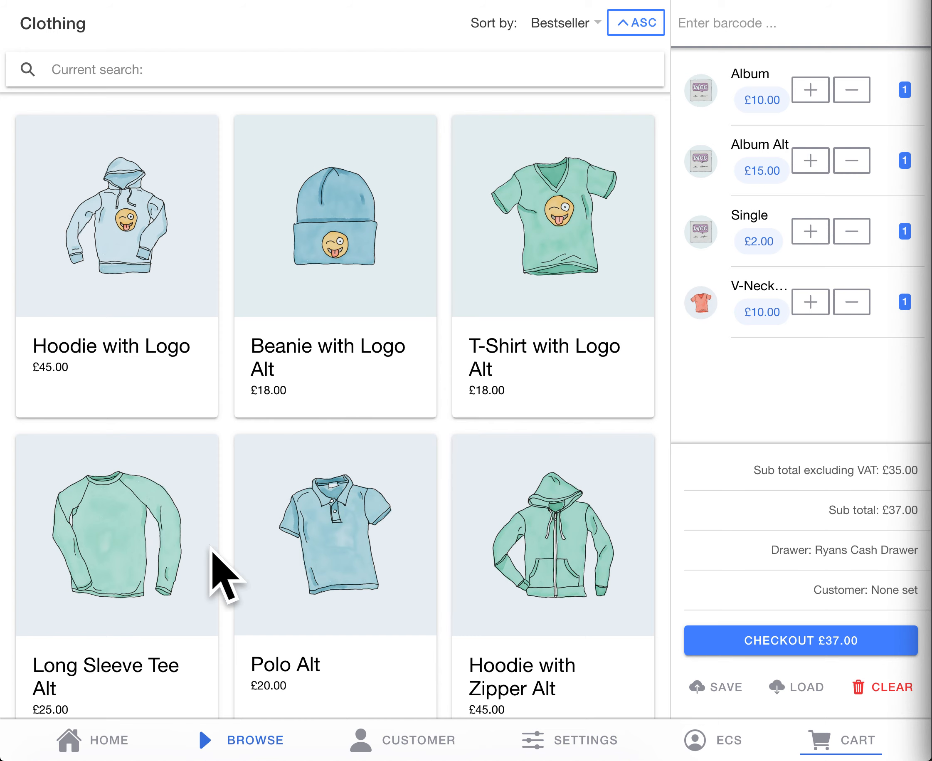
# Step: Return to the home screen and browse from the top-level categories to the Music products
pyautogui.click(106, 738)
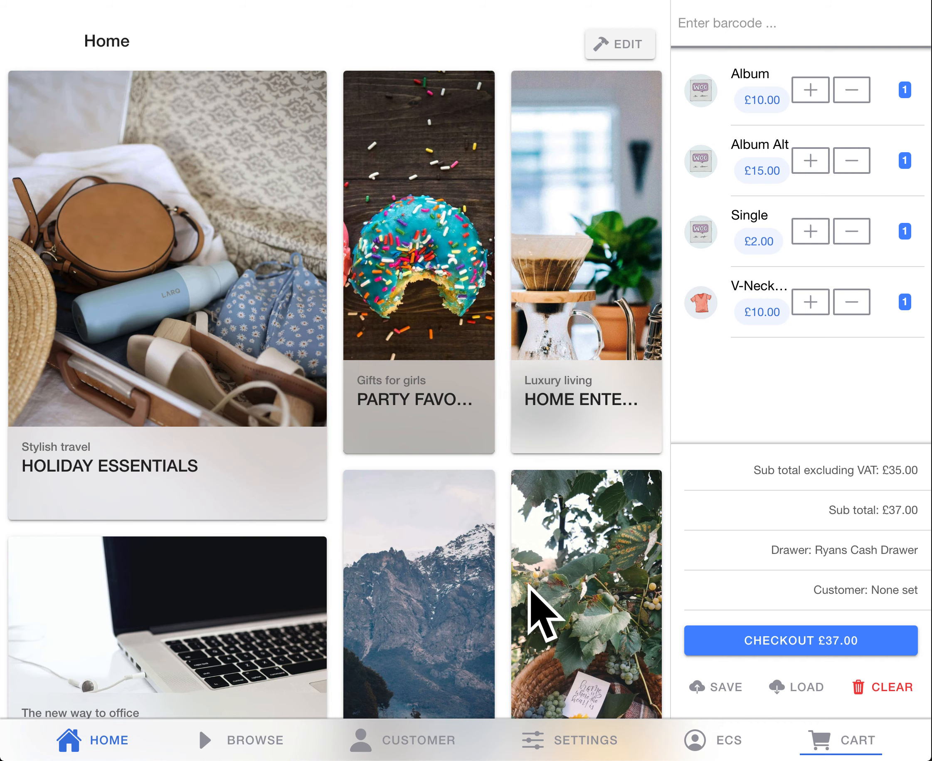
pyautogui.click(239, 740)
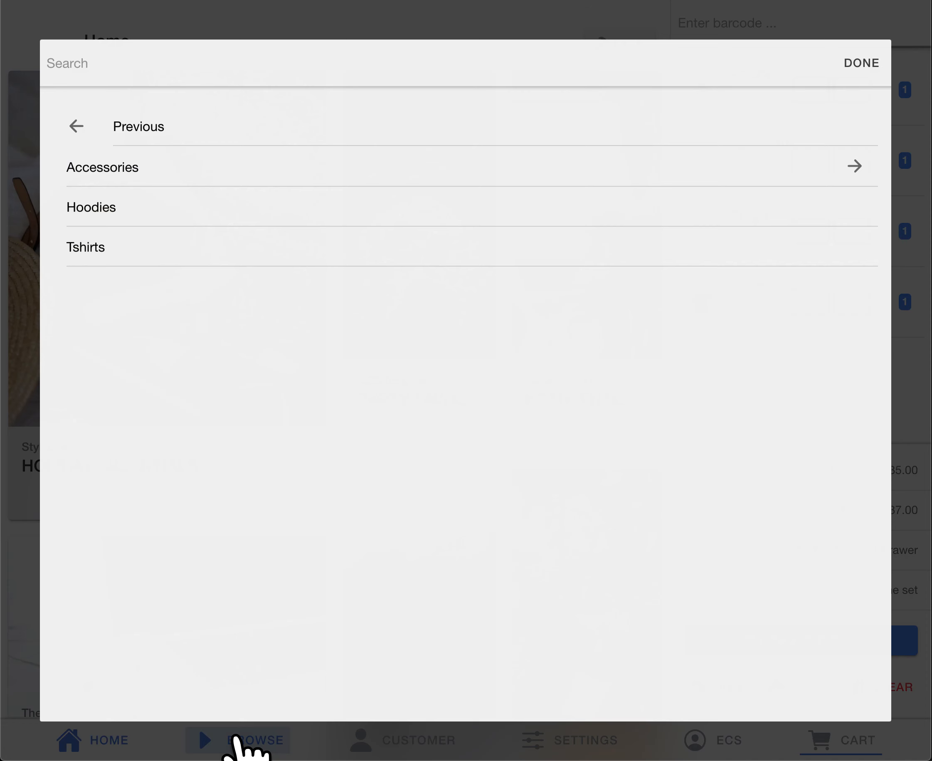
pyautogui.click(75, 126)
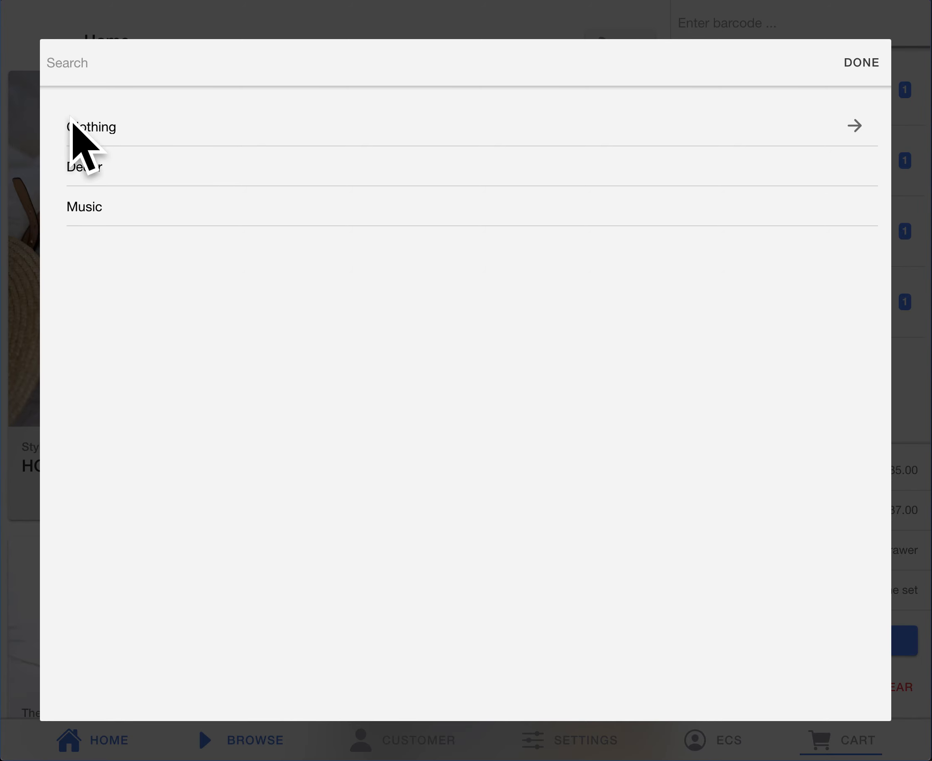
pyautogui.click(93, 207)
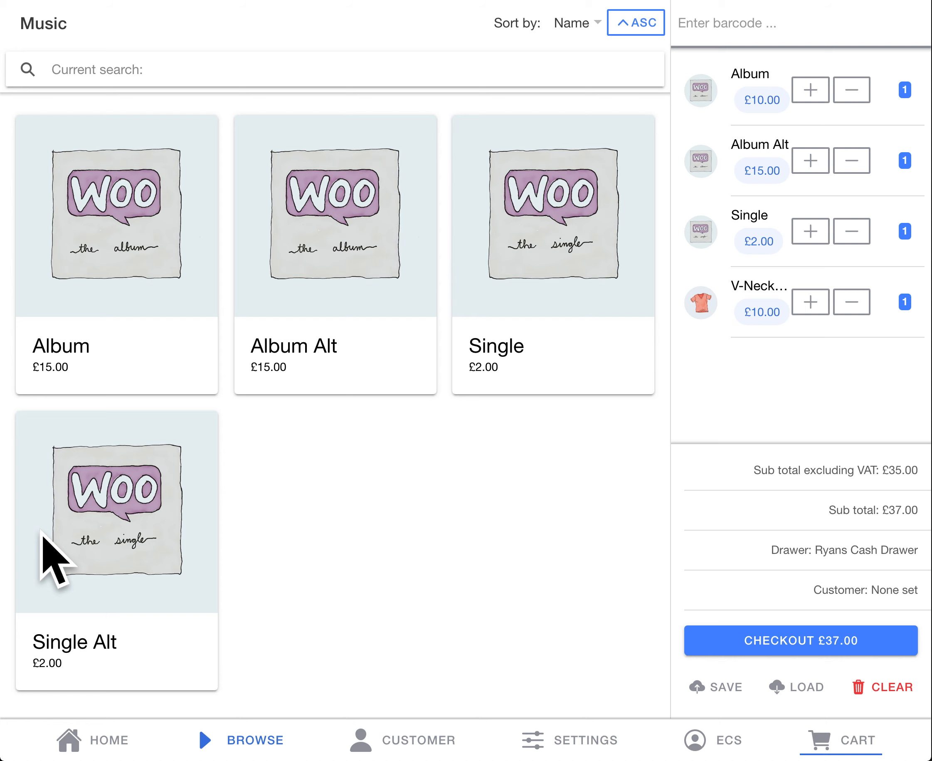
# Step: In the Items settings, set the colour label of the Test item group to #FF00FF
pyautogui.click(558, 734)
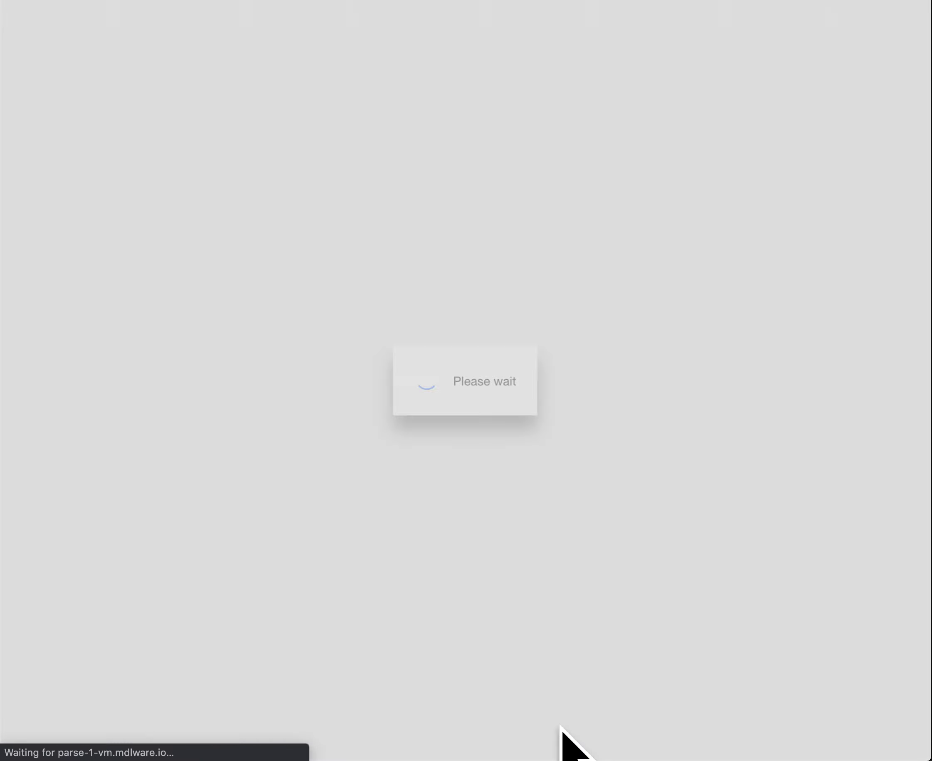
pyautogui.scroll(-5, 131, 421)
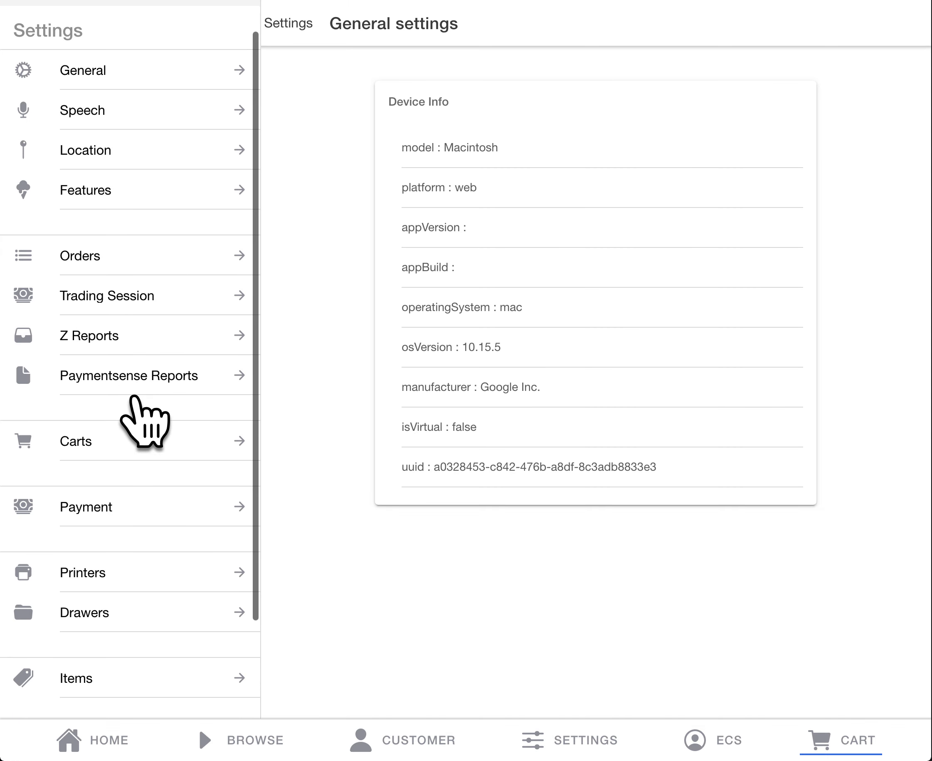
pyautogui.click(83, 569)
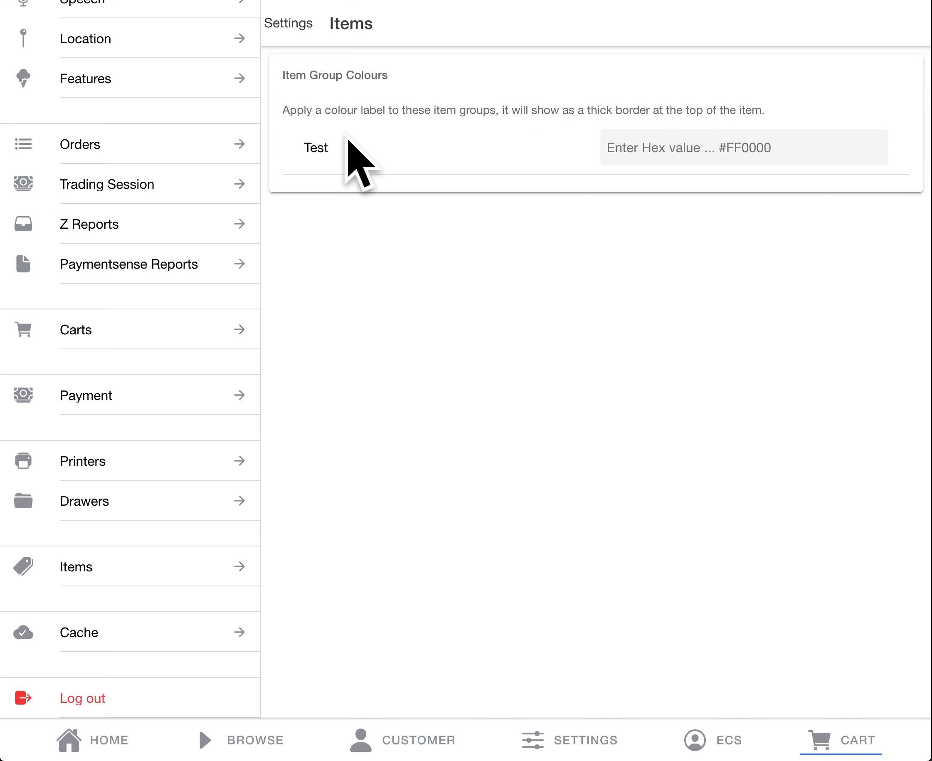
pyautogui.moveTo(335, 151); pyautogui.dragTo(303, 149)
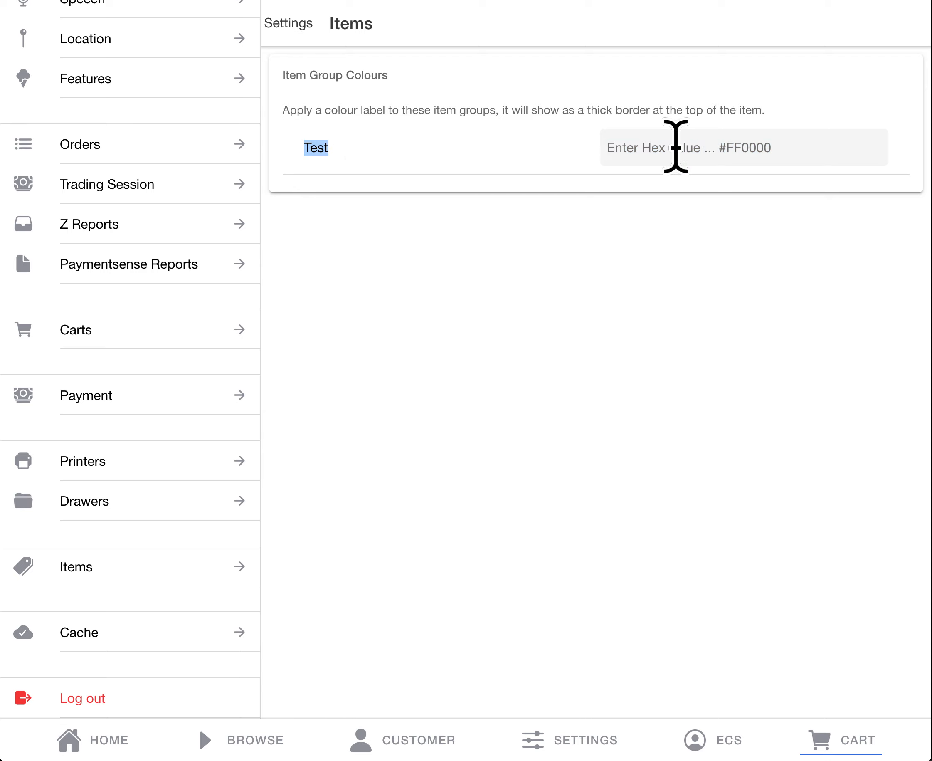
pyautogui.click(775, 145)
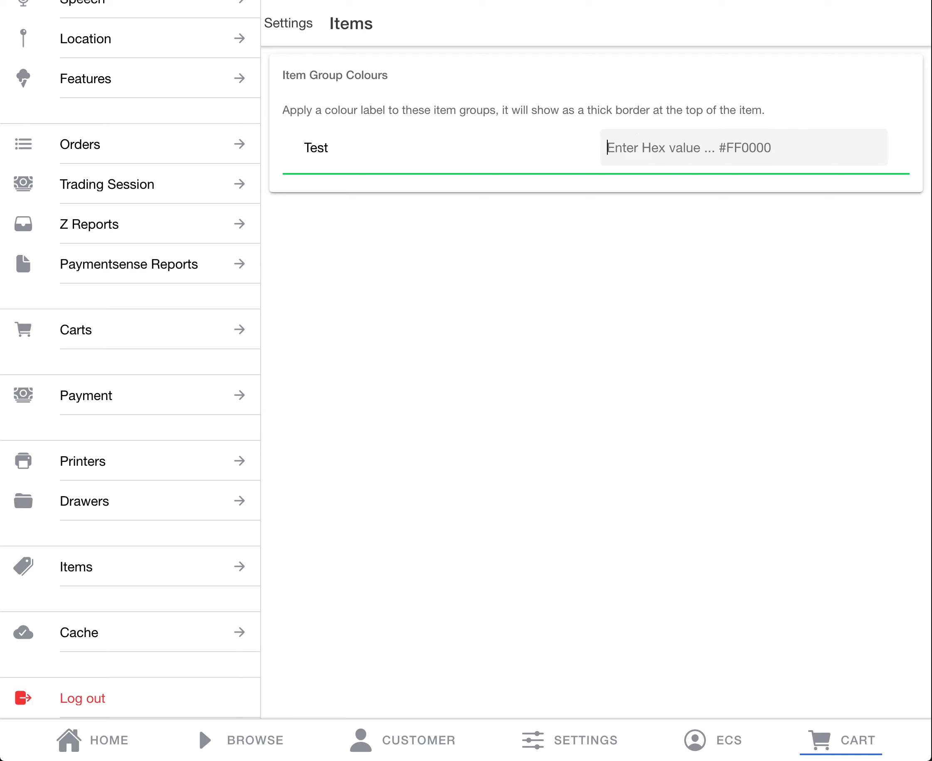
pyautogui.write('#FF00FF')
pyautogui.click(318, 183)
pyautogui.click(349, 185)
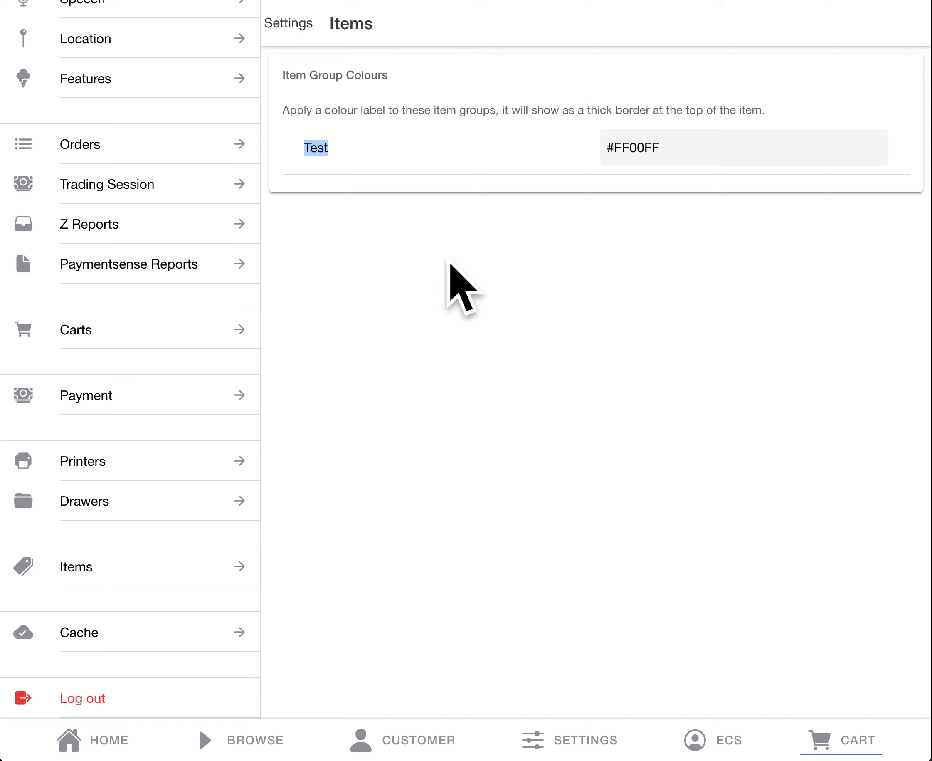
# Step: Browse to the Music category and examine which products carry the item group's colour label
pyautogui.click(242, 740)
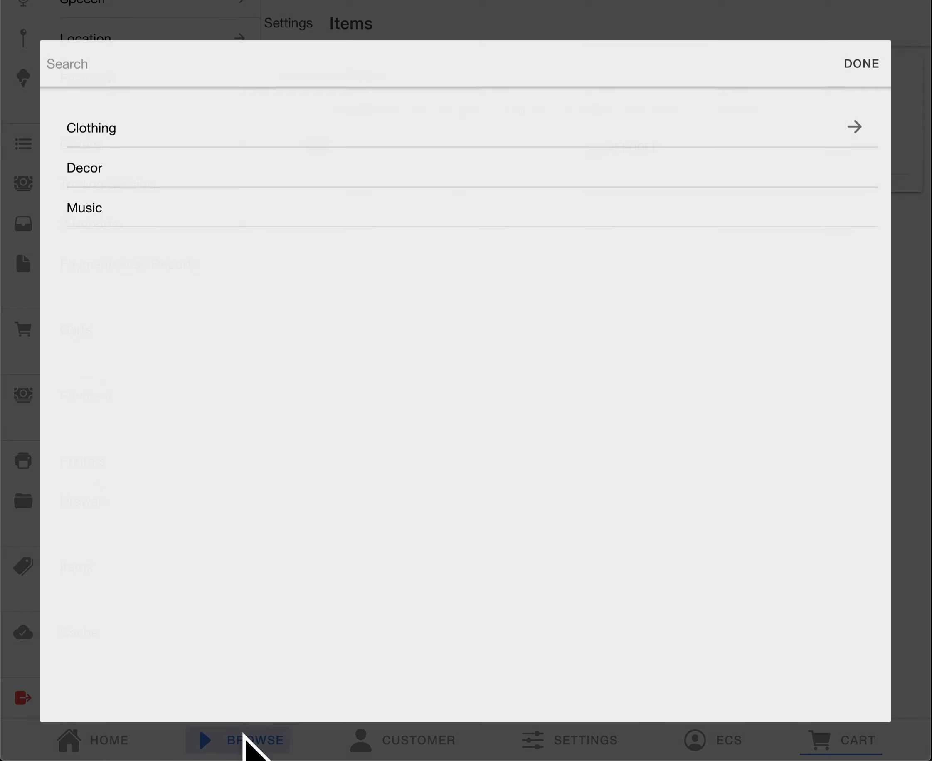
pyautogui.click(154, 206)
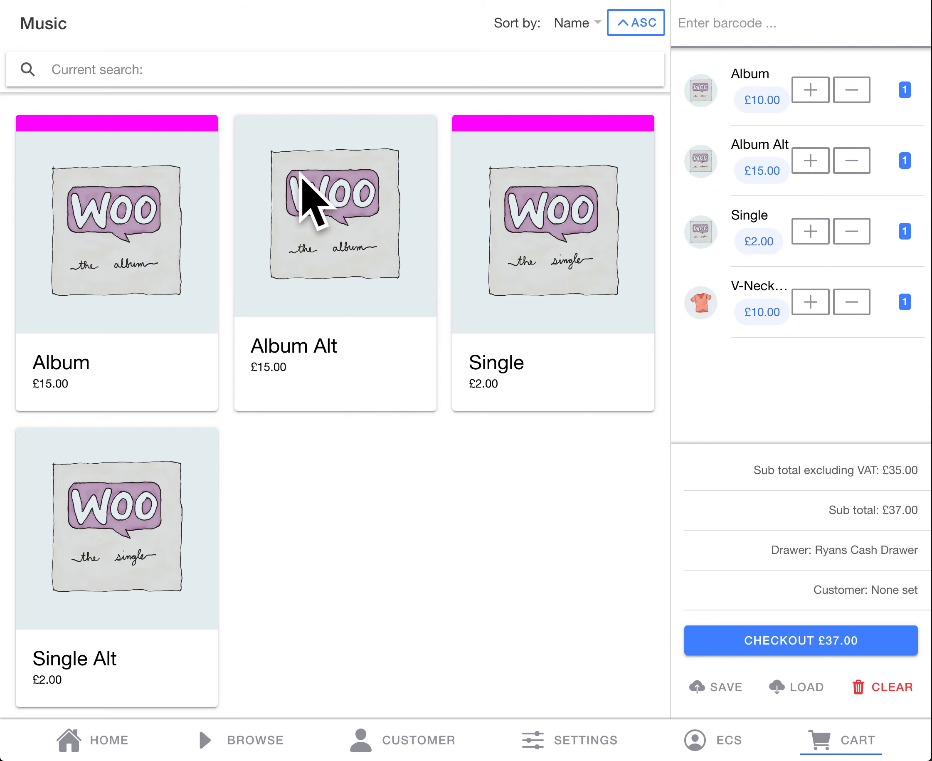
pyautogui.scroll(-1, 302, 234)
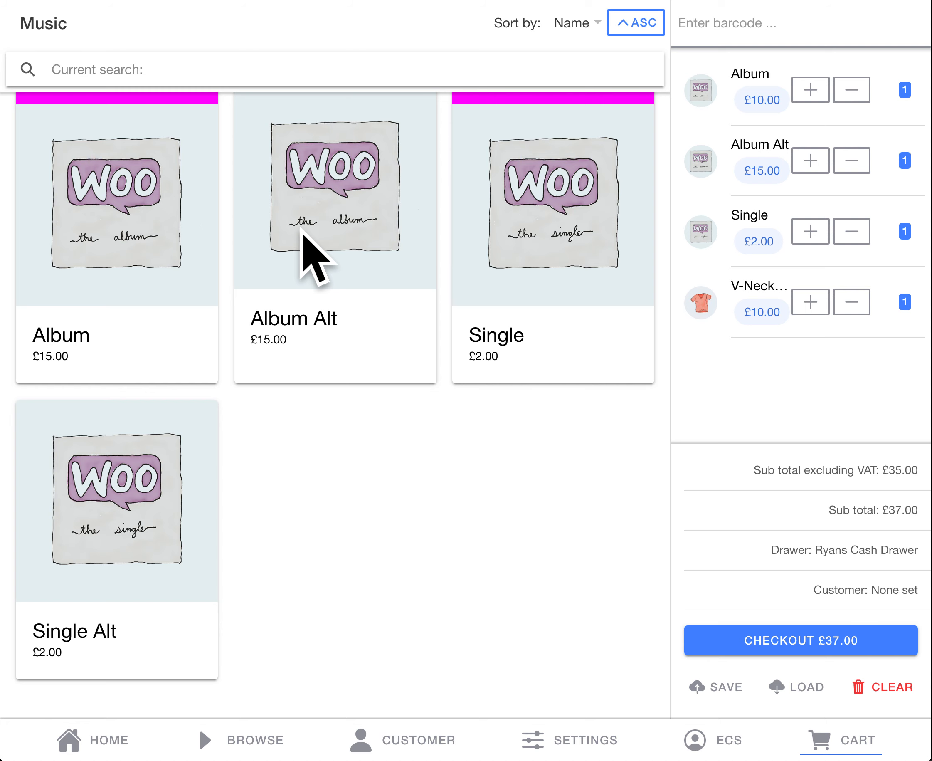
pyautogui.scroll(1, 303, 234)
pyautogui.scroll(-1, 303, 234)
pyautogui.scroll(1, 303, 234)
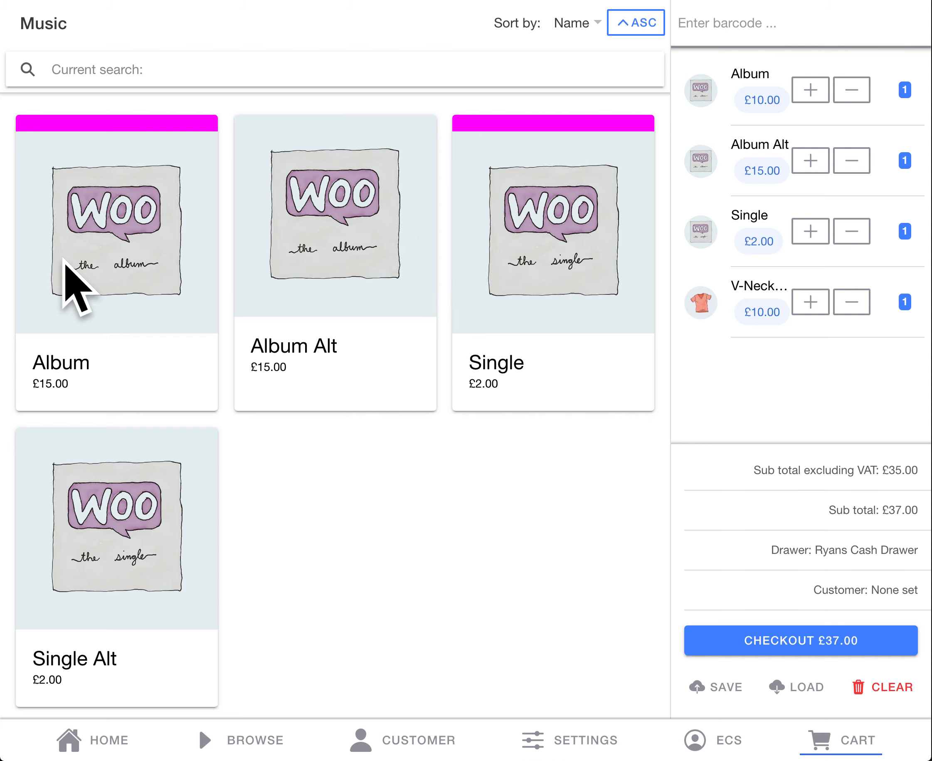
# Step: Disable product images in the Features settings, and view the Music category without them
pyautogui.click(572, 741)
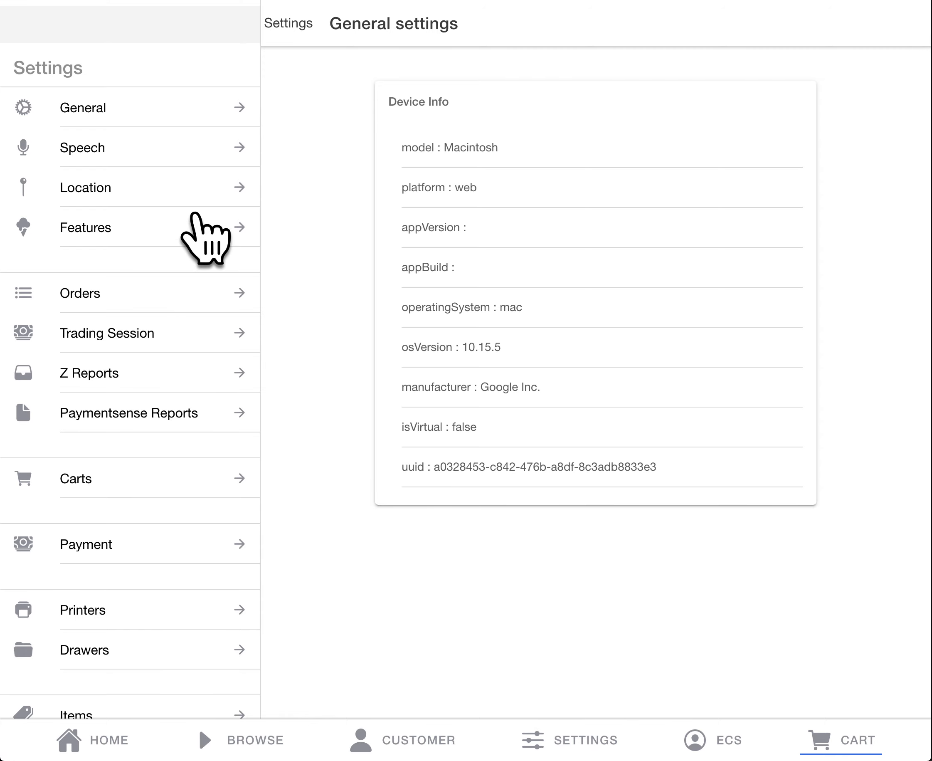
pyautogui.click(195, 218)
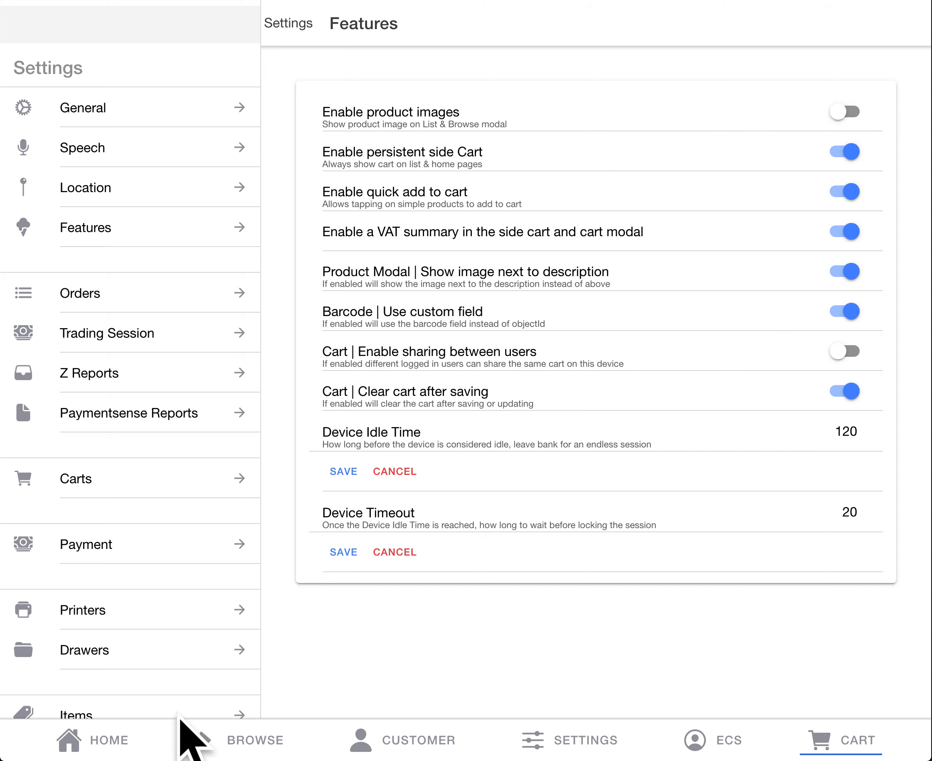
pyautogui.click(230, 730)
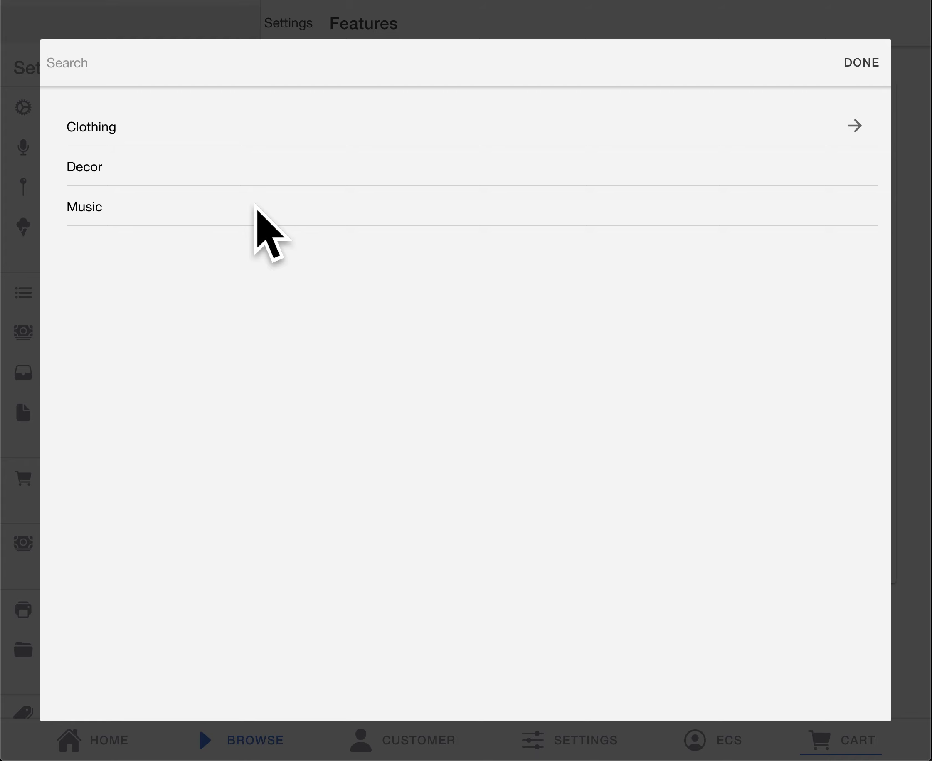
pyautogui.click(256, 206)
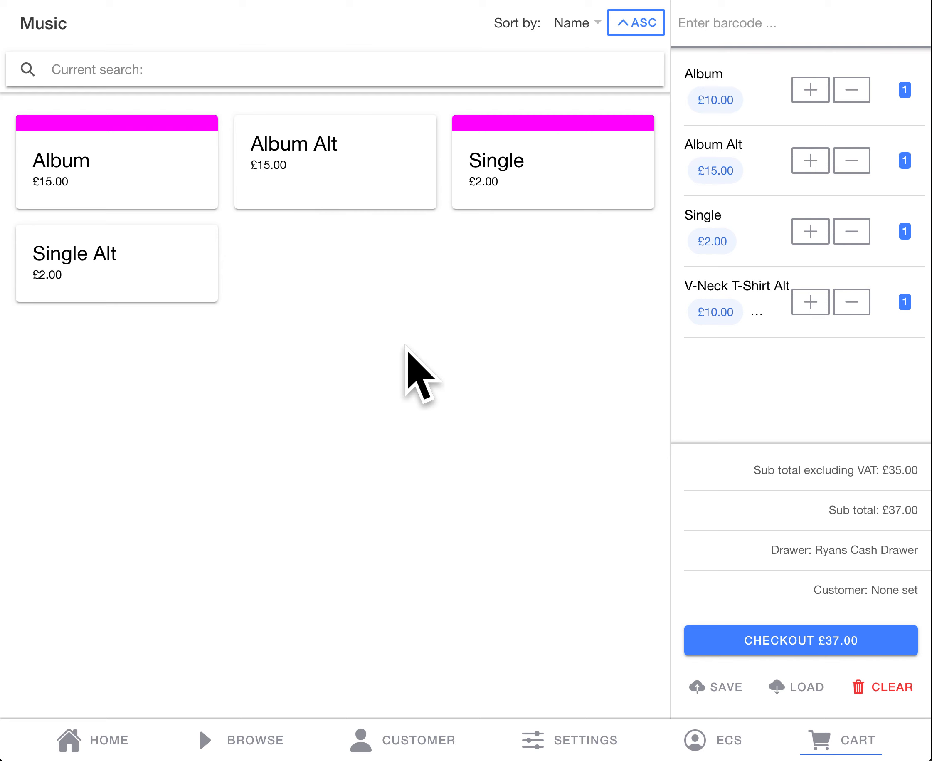
# Step: Enable product images again in the Features settings, and return to the home screen
pyautogui.click(595, 739)
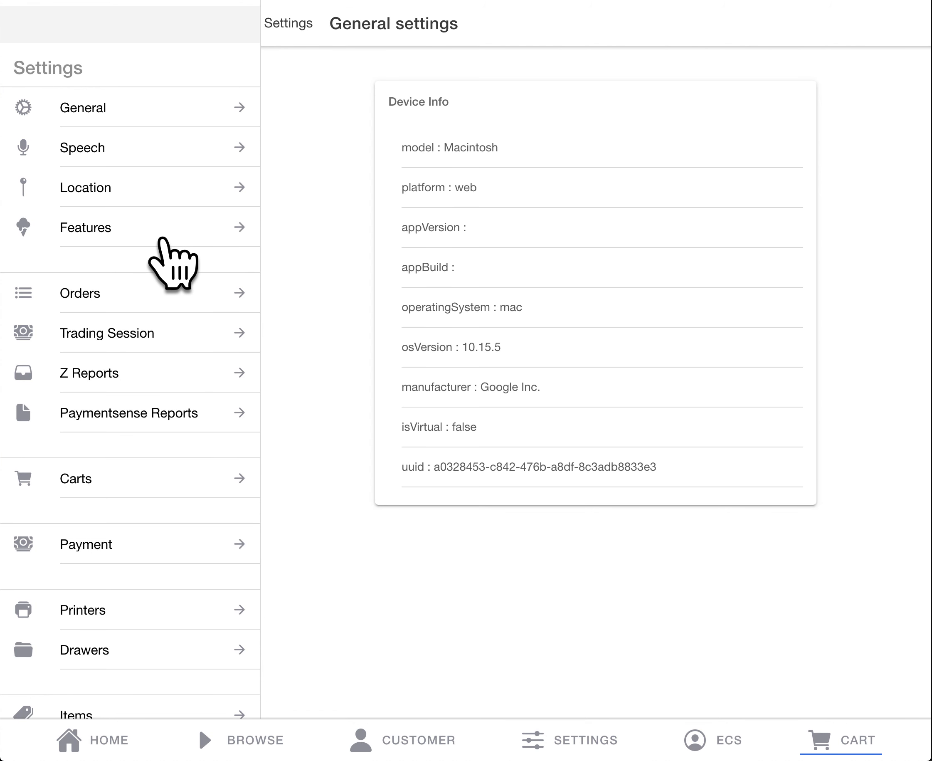
pyautogui.click(163, 235)
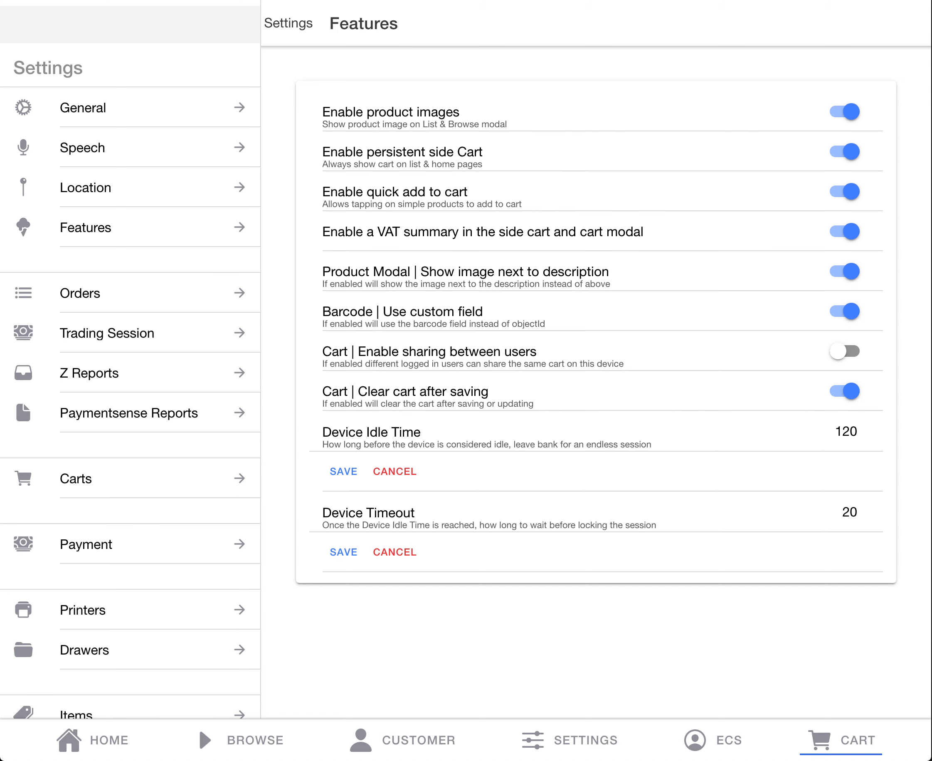
pyautogui.click(94, 738)
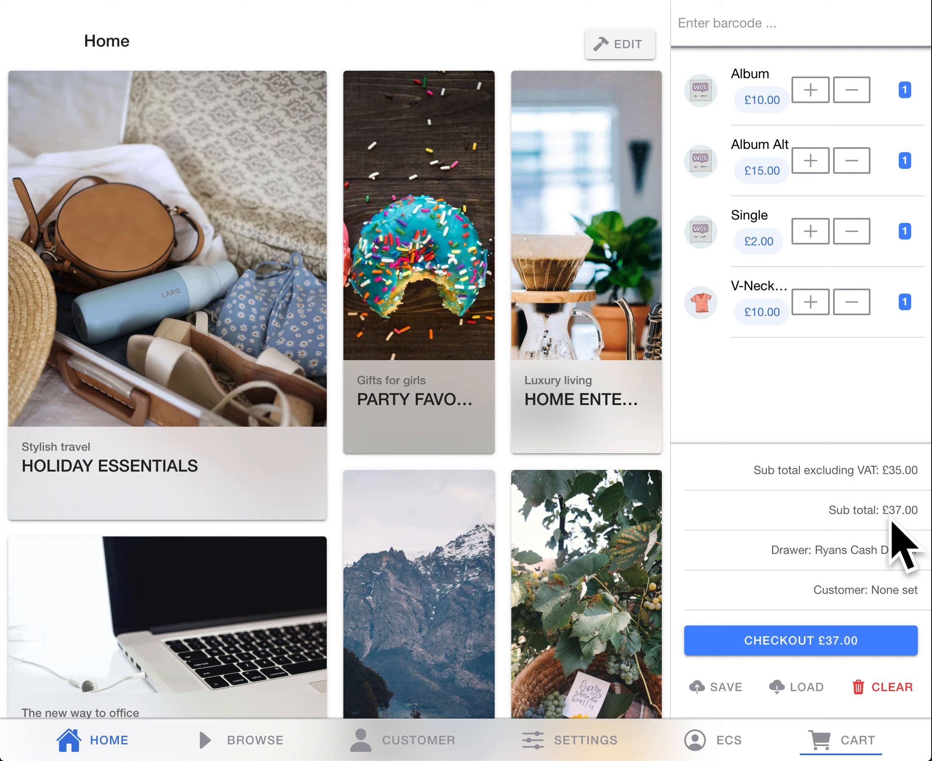
# Step: Start the checkout of the current cart and continue to the payment options with guest checkout
pyautogui.moveTo(773, 550); pyautogui.dragTo(901, 549)
pyautogui.click(746, 570)
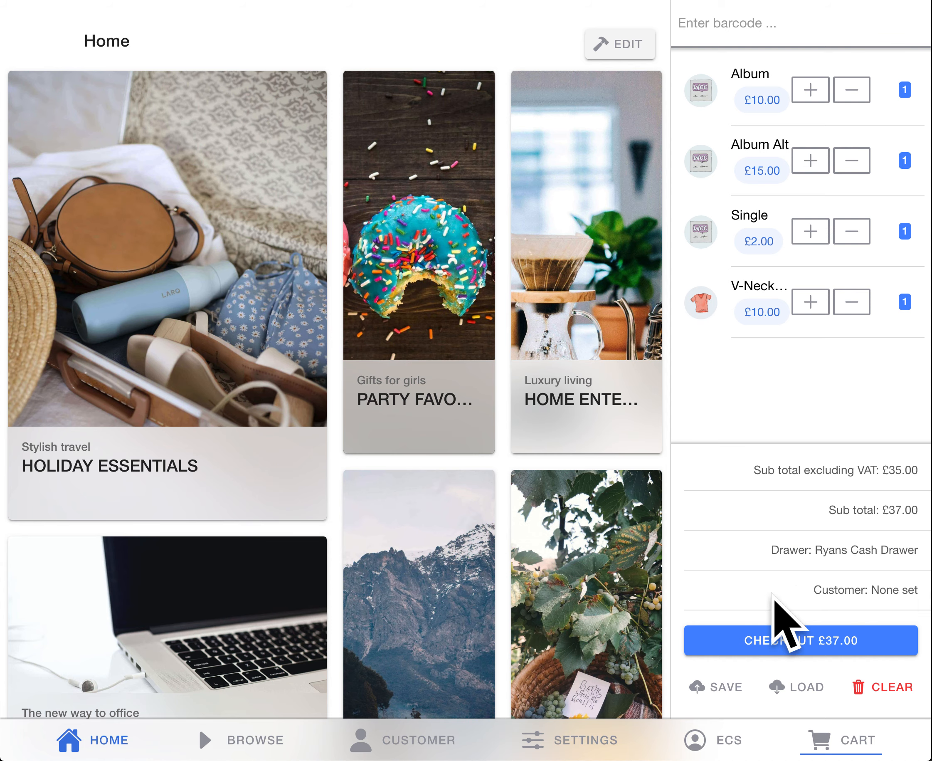
pyautogui.click(754, 639)
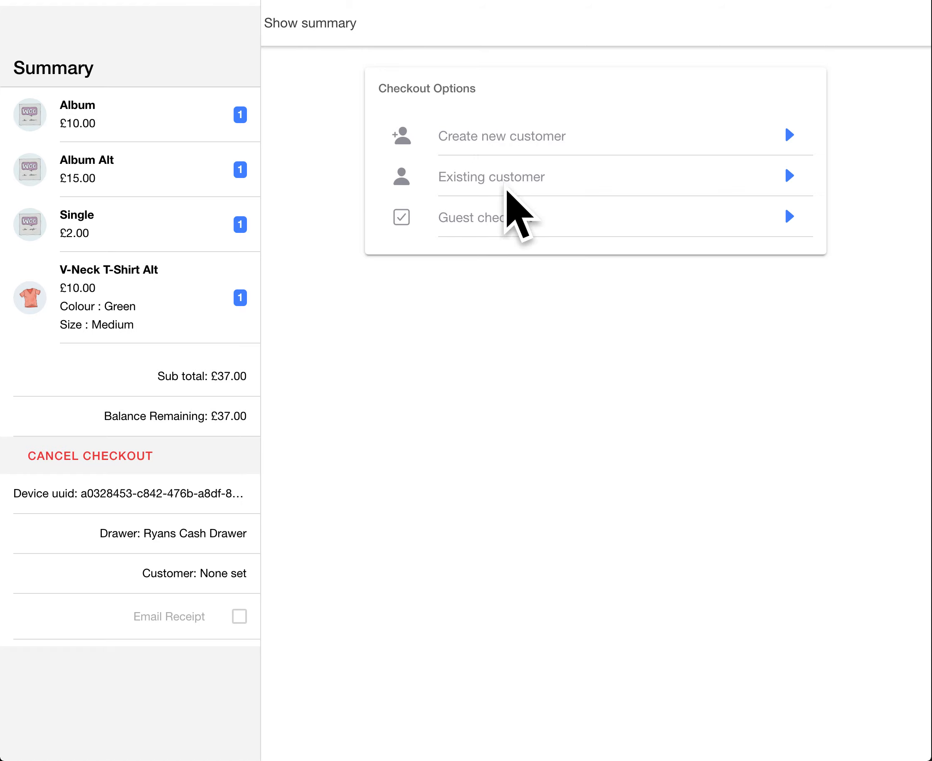
pyautogui.click(503, 218)
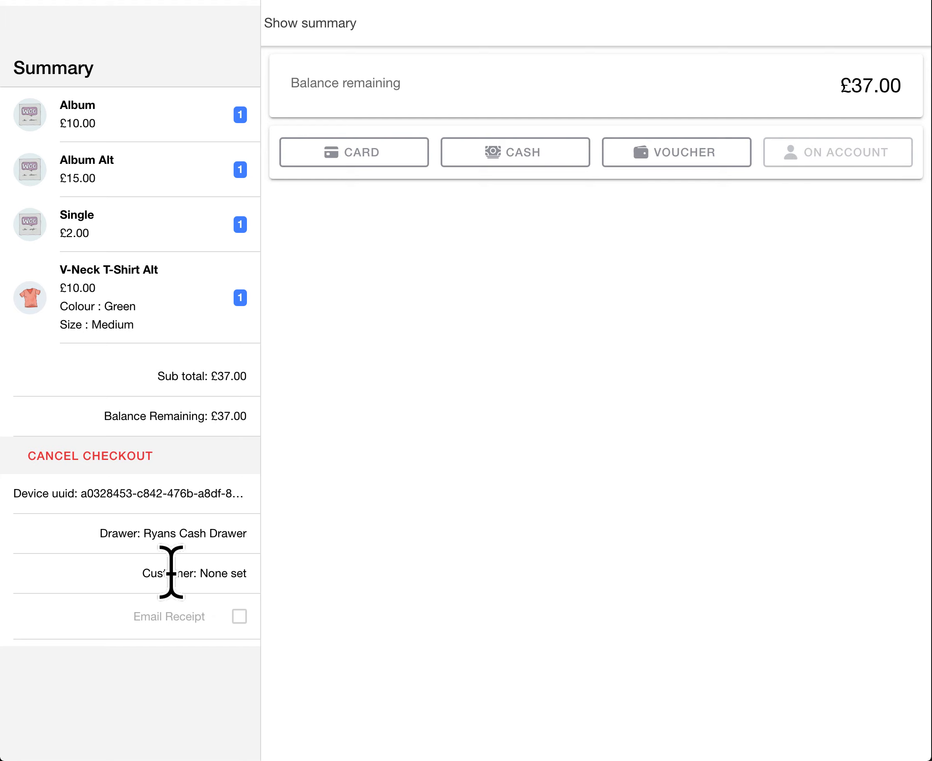
pyautogui.moveTo(167, 571); pyautogui.dragTo(236, 570)
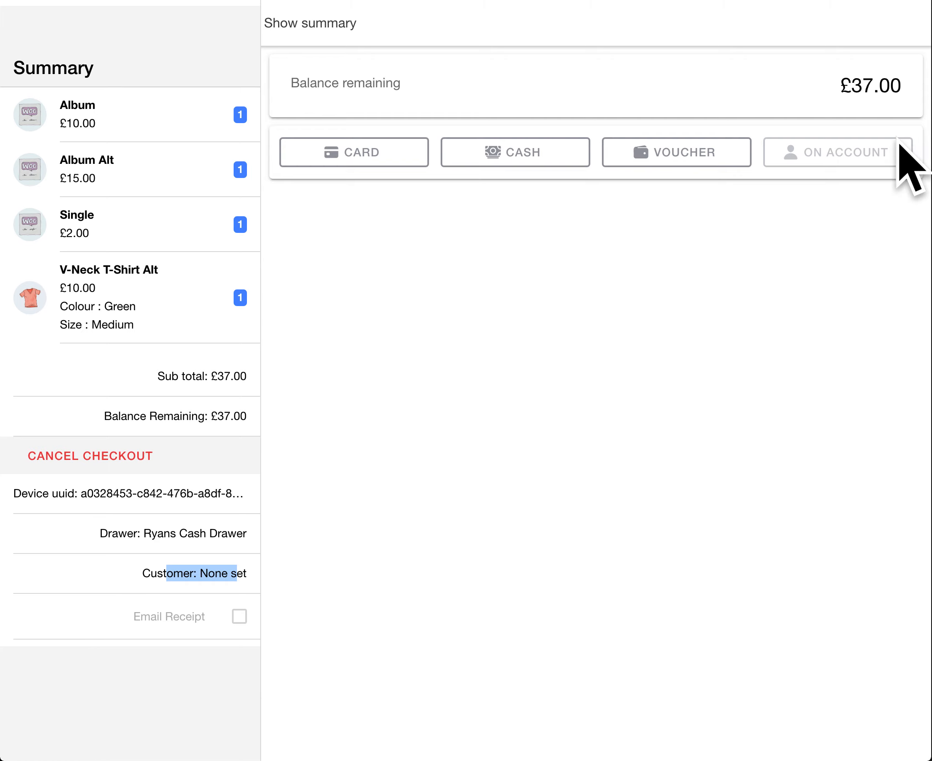
pyautogui.click(810, 244)
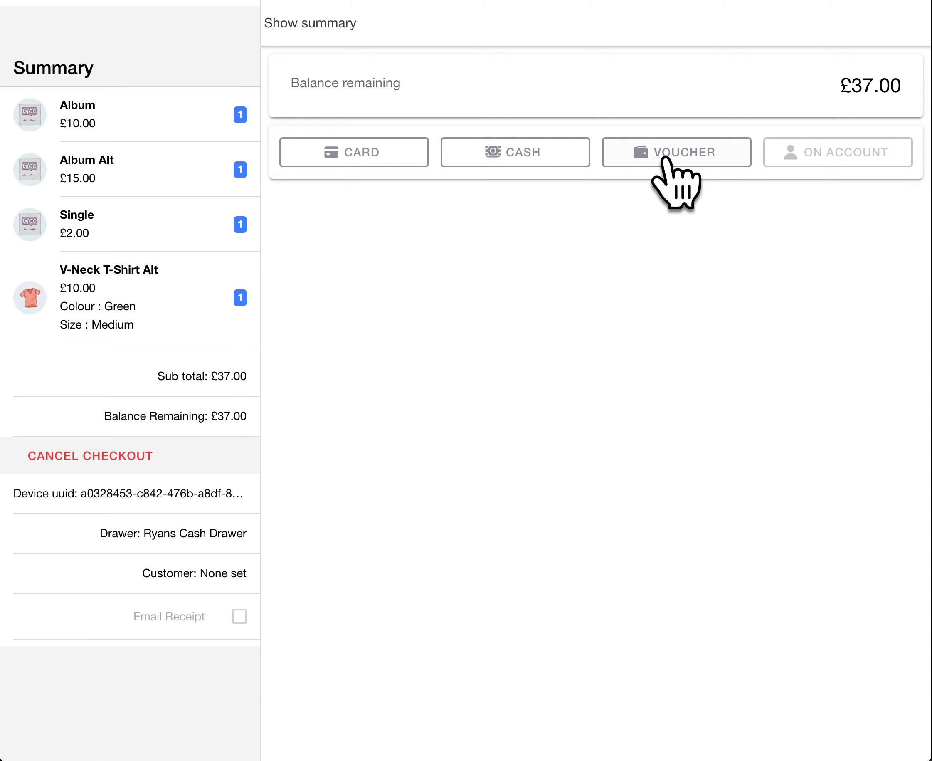
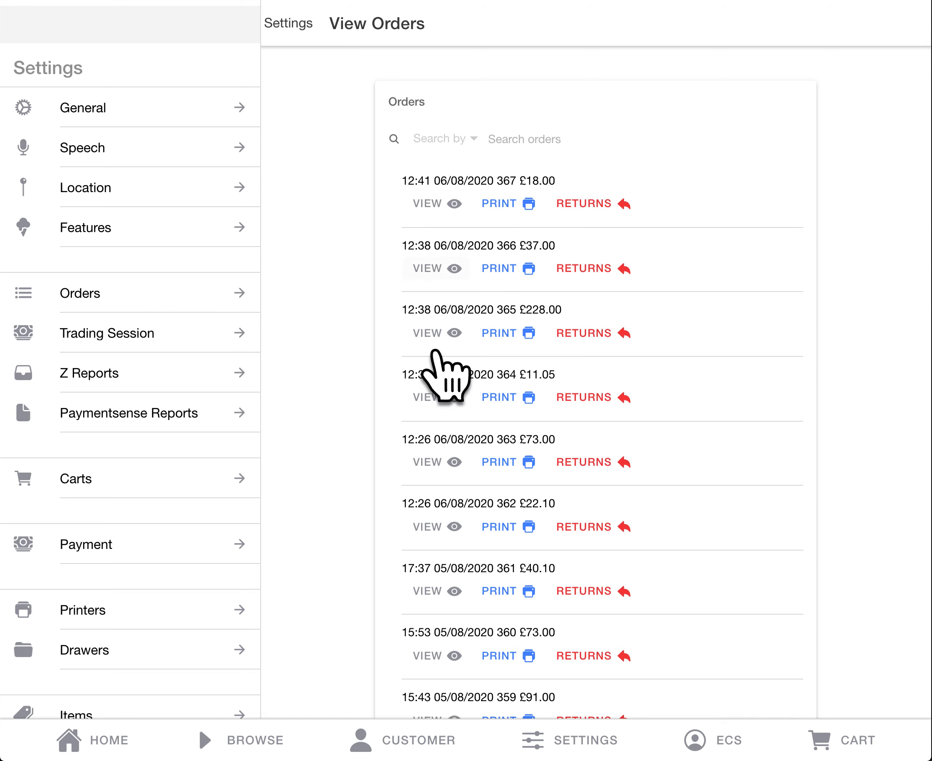
# Step: View the receipt details of the most recent order, examine its items, payments and serving user, and close it
pyautogui.scroll(-4, 435, 408)
pyautogui.scroll(4, 435, 408)
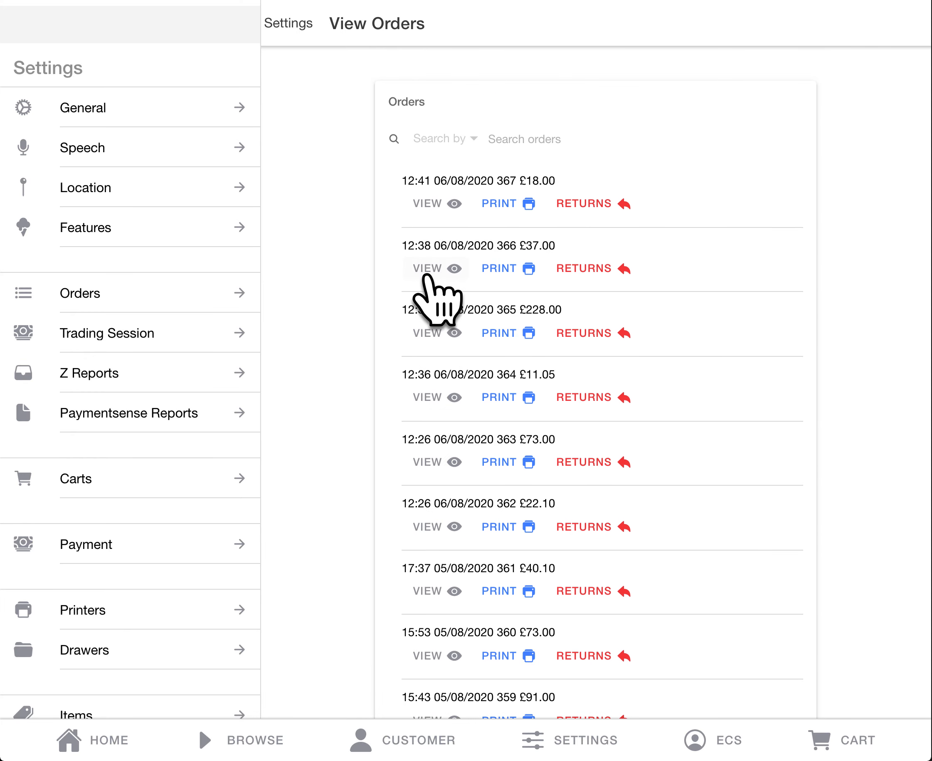
pyautogui.click(433, 204)
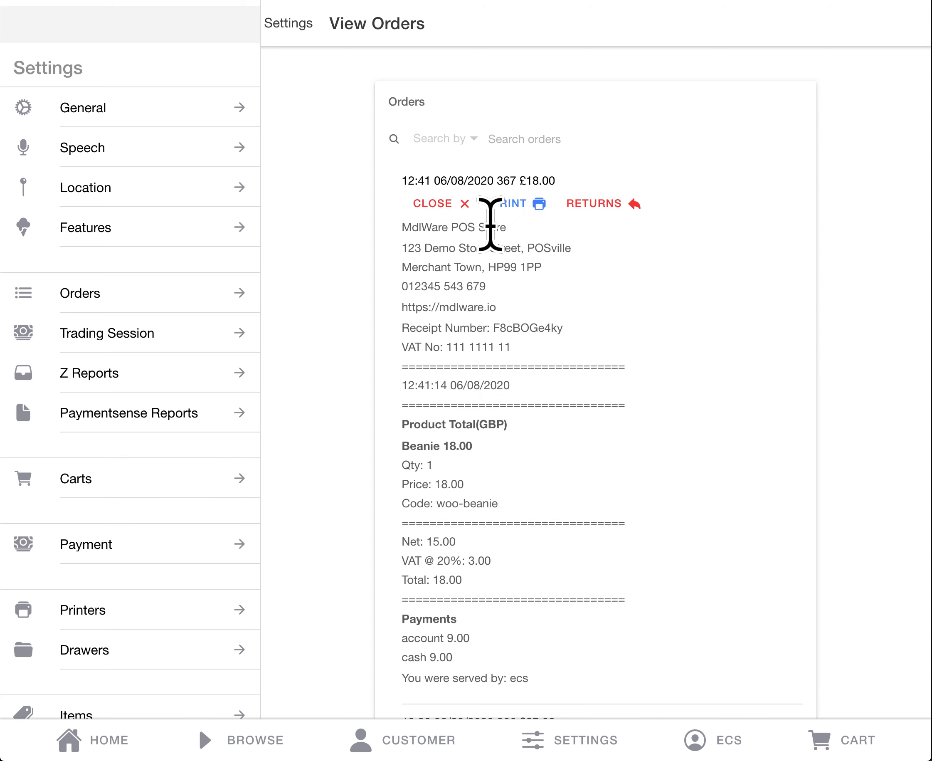
pyautogui.moveTo(490, 225); pyautogui.dragTo(489, 272)
pyautogui.click(490, 273)
pyautogui.scroll(-1, 475, 614)
pyautogui.moveTo(474, 612); pyautogui.dragTo(395, 608)
pyautogui.click(487, 609)
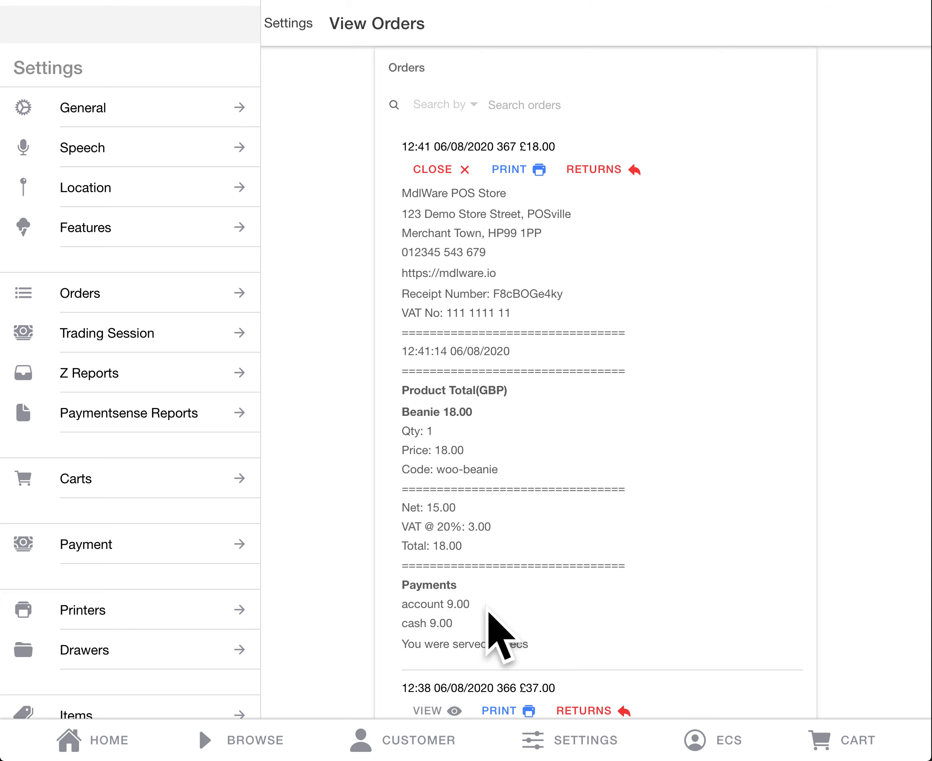
pyautogui.moveTo(530, 644); pyautogui.dragTo(506, 644)
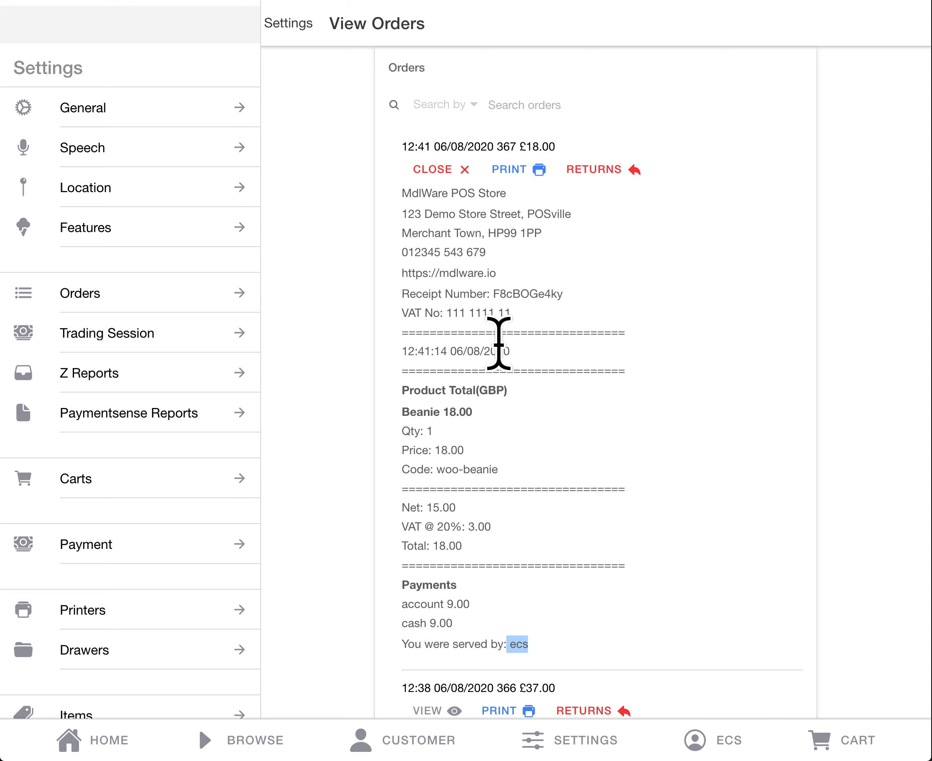
pyautogui.click(448, 171)
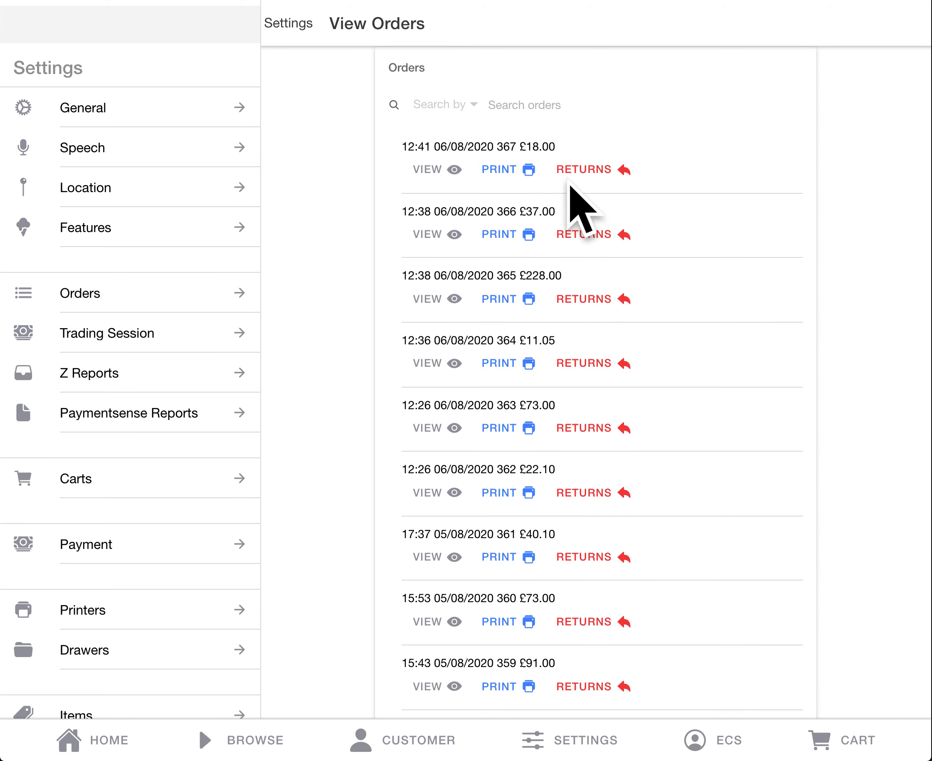
# Step: Look through the order list for orders marked as partially or fully refunded
pyautogui.scroll(-15, 604, 186)
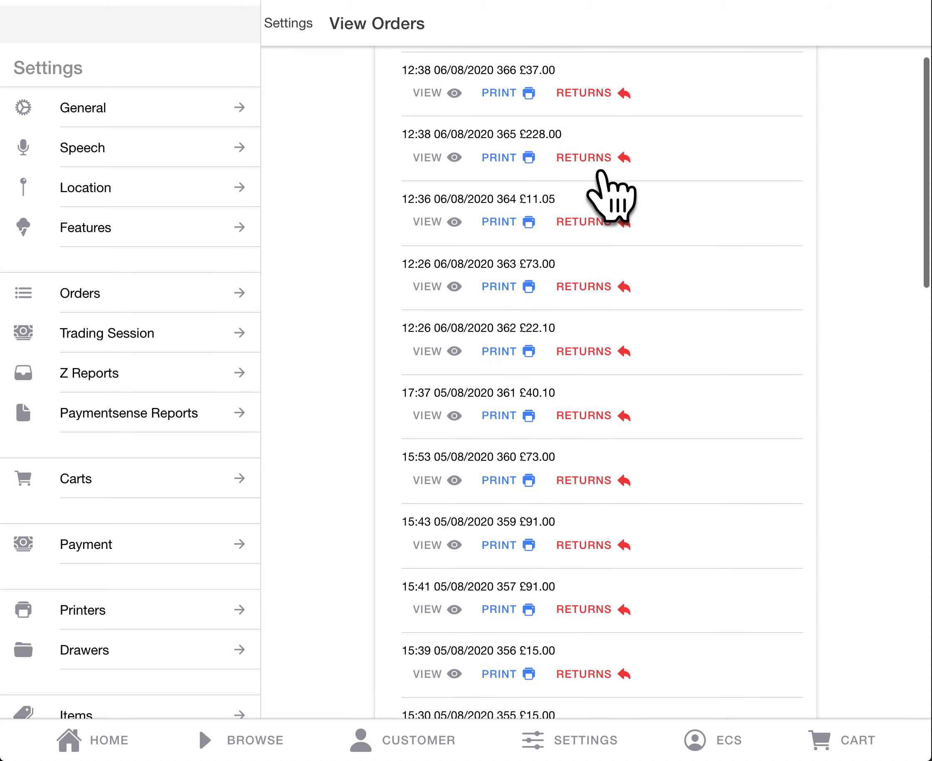
pyautogui.scroll(1, 604, 165)
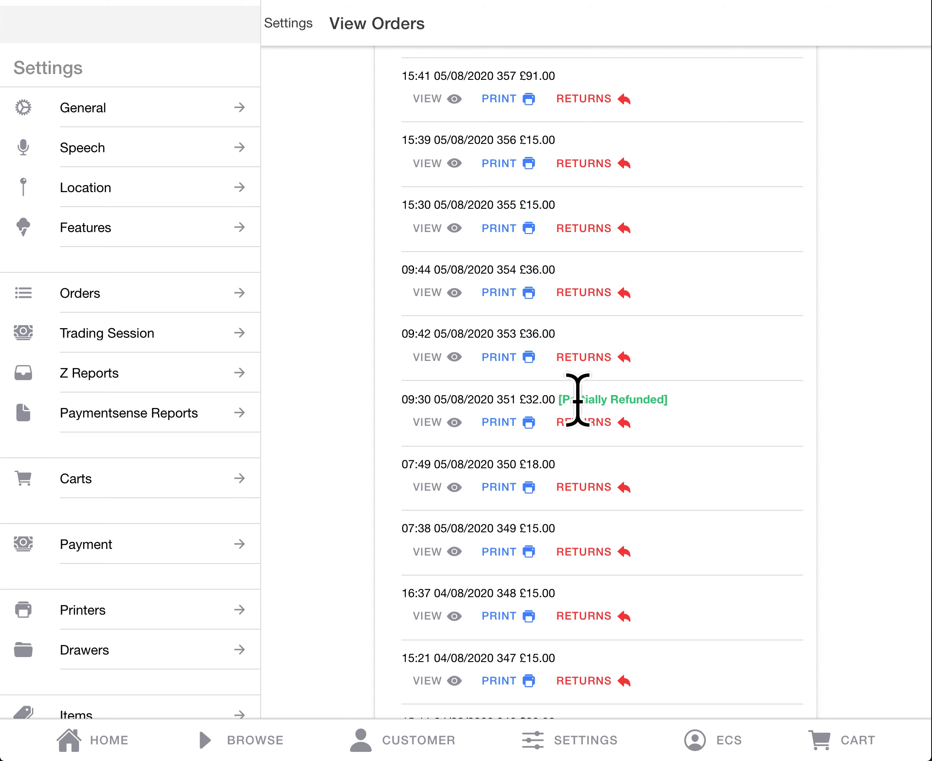
pyautogui.scroll(-15, 579, 433)
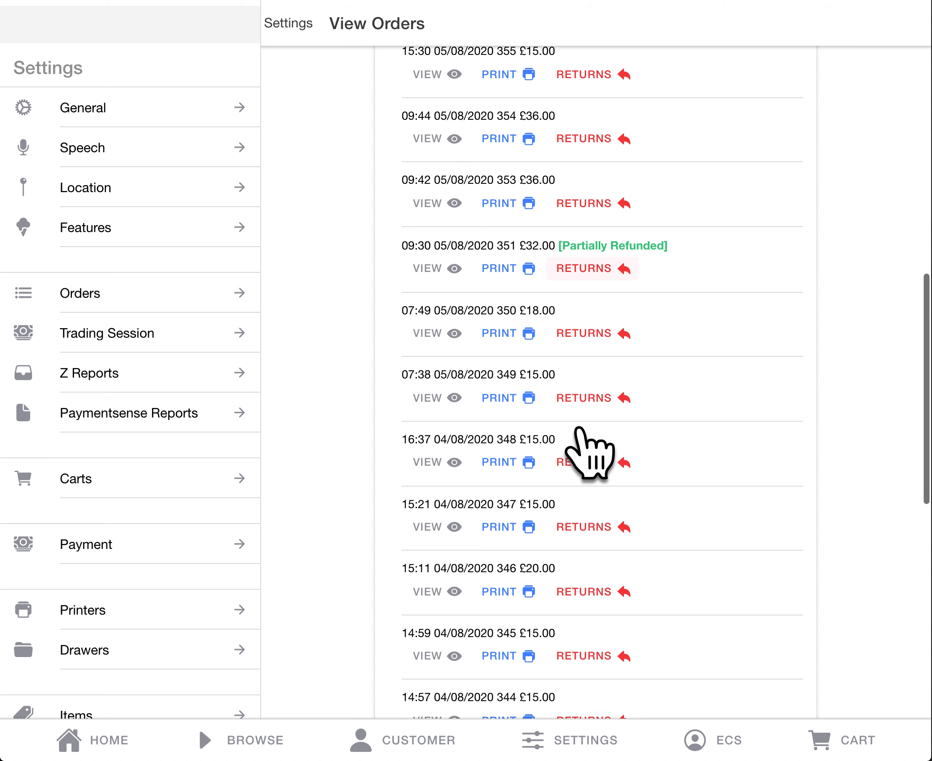
pyautogui.scroll(-7, 584, 431)
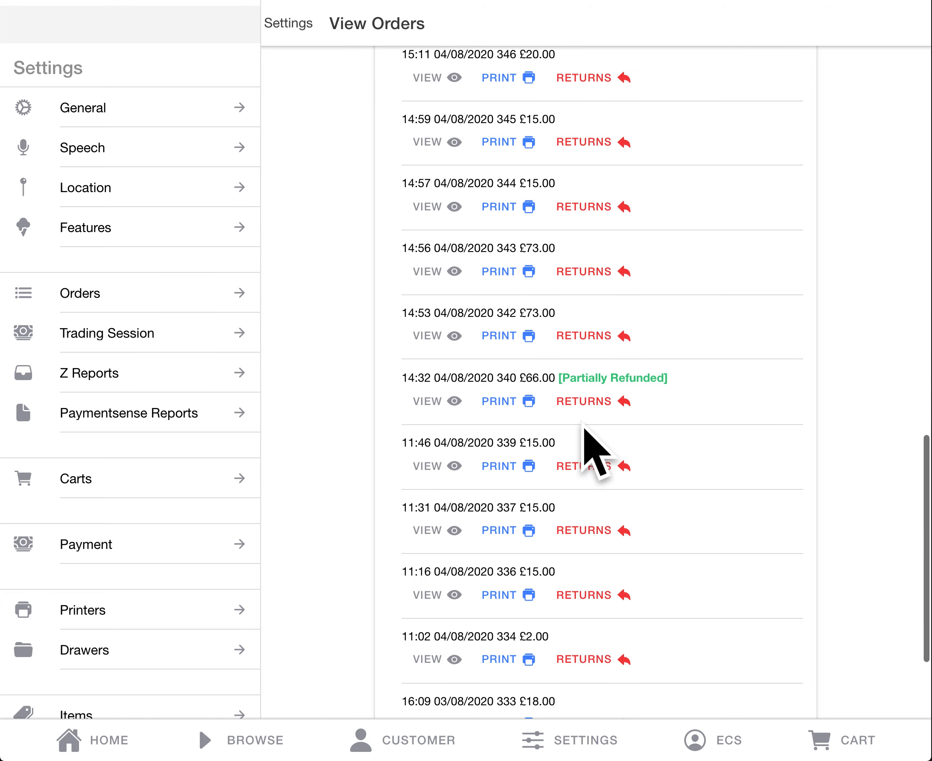
pyautogui.scroll(-10, 579, 428)
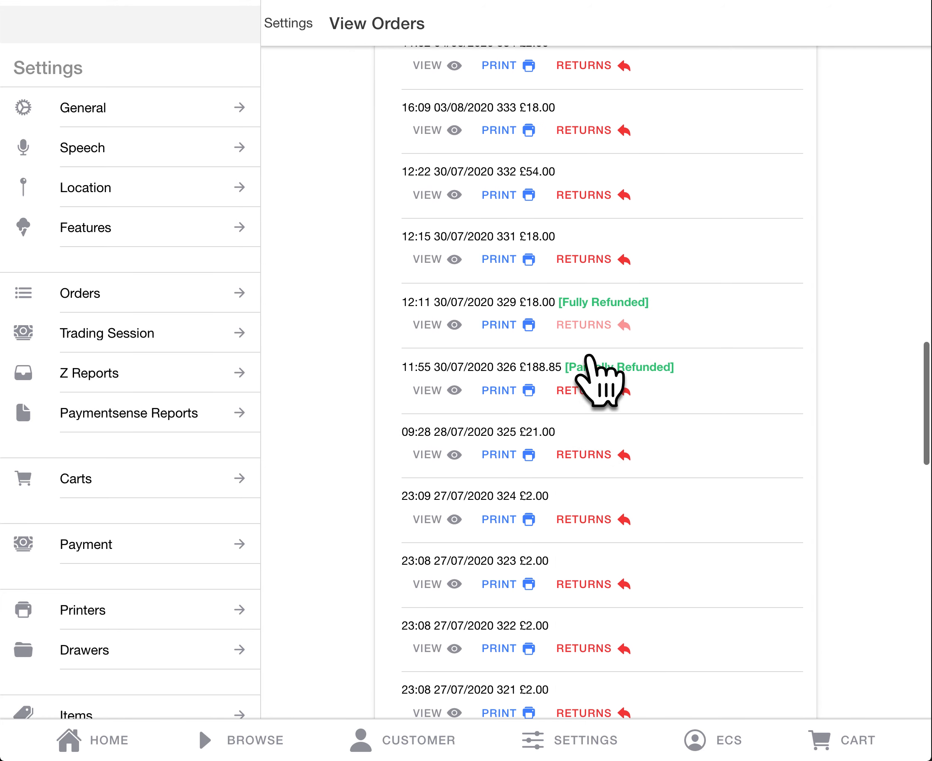
pyautogui.scroll(20, 586, 328)
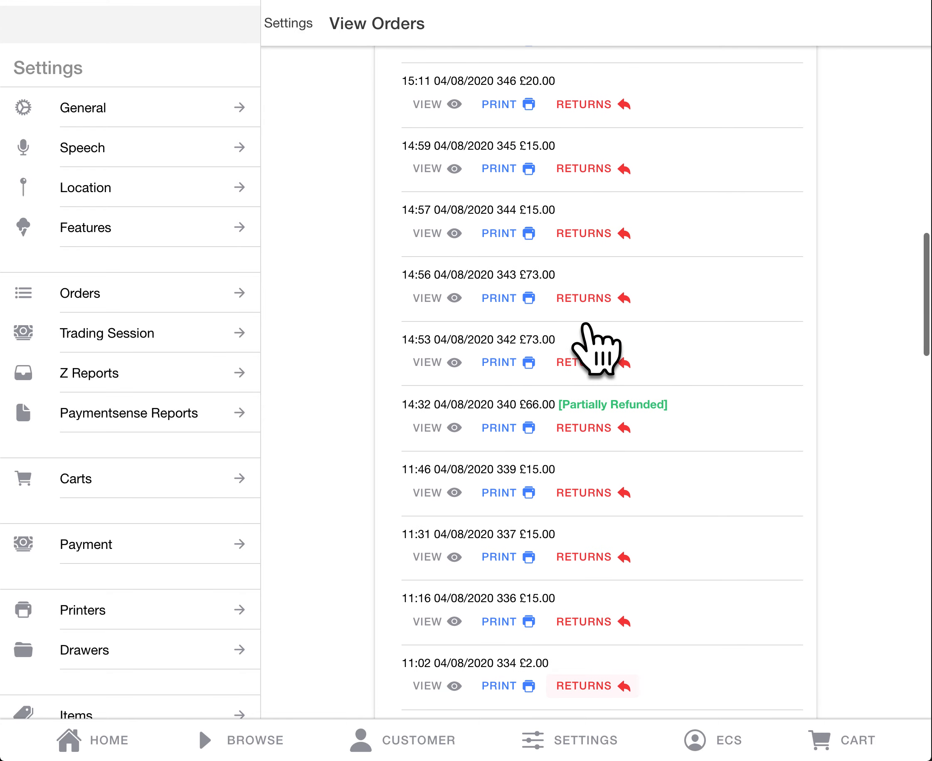
pyautogui.scroll(8, 591, 324)
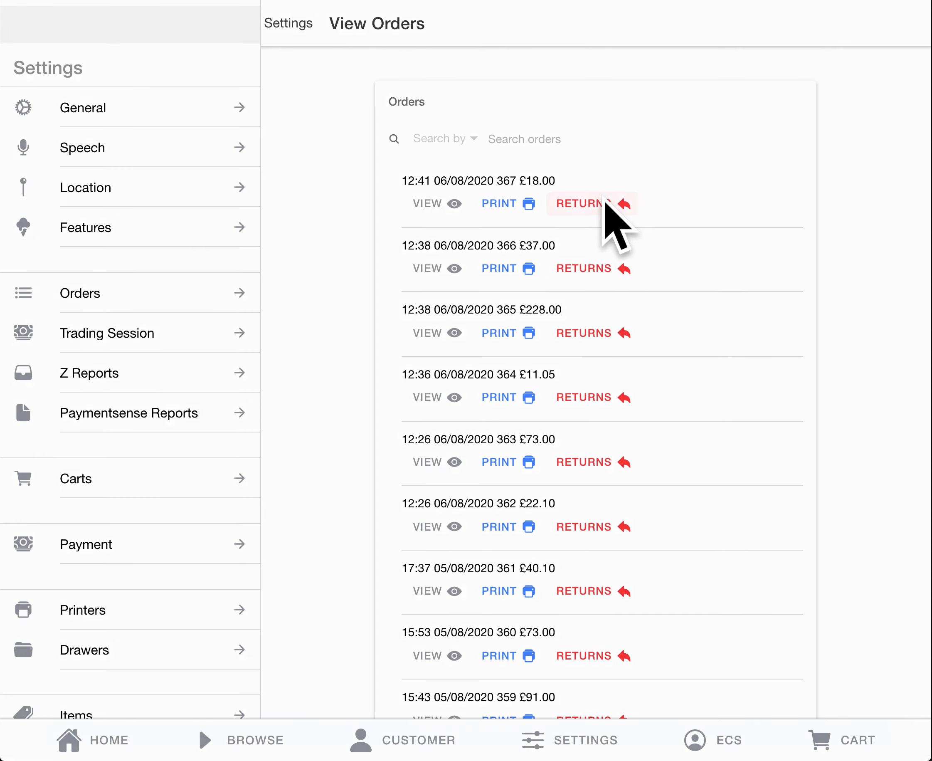
# Step: Create a return for one Beanie from the most recent order and refund the full £18 balance in cash
pyautogui.click(607, 204)
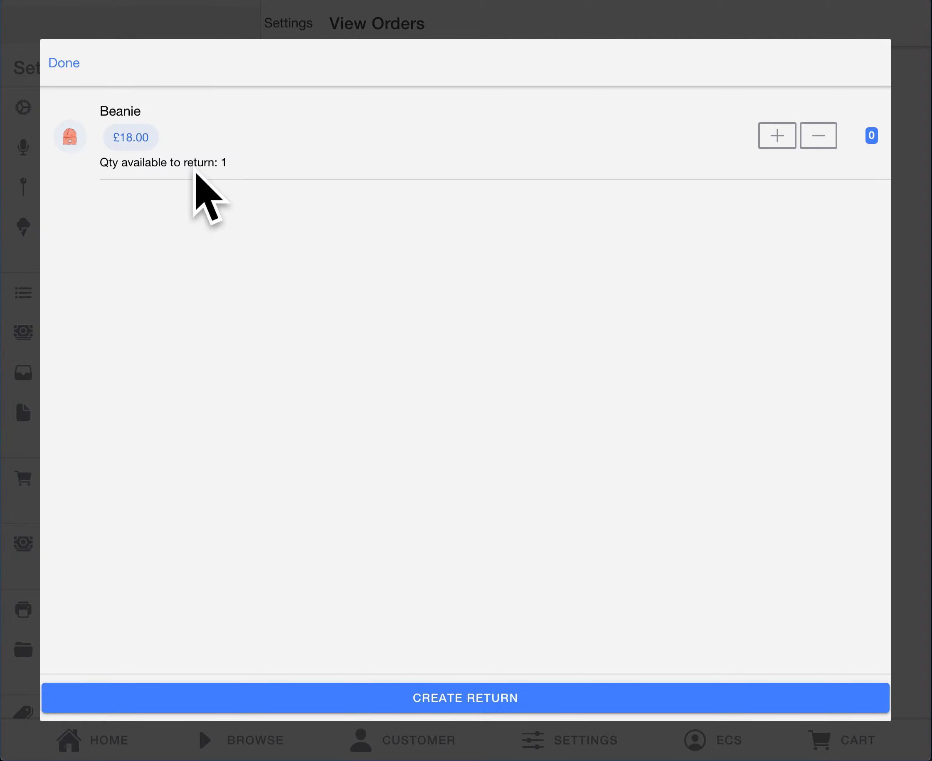
pyautogui.click(777, 136)
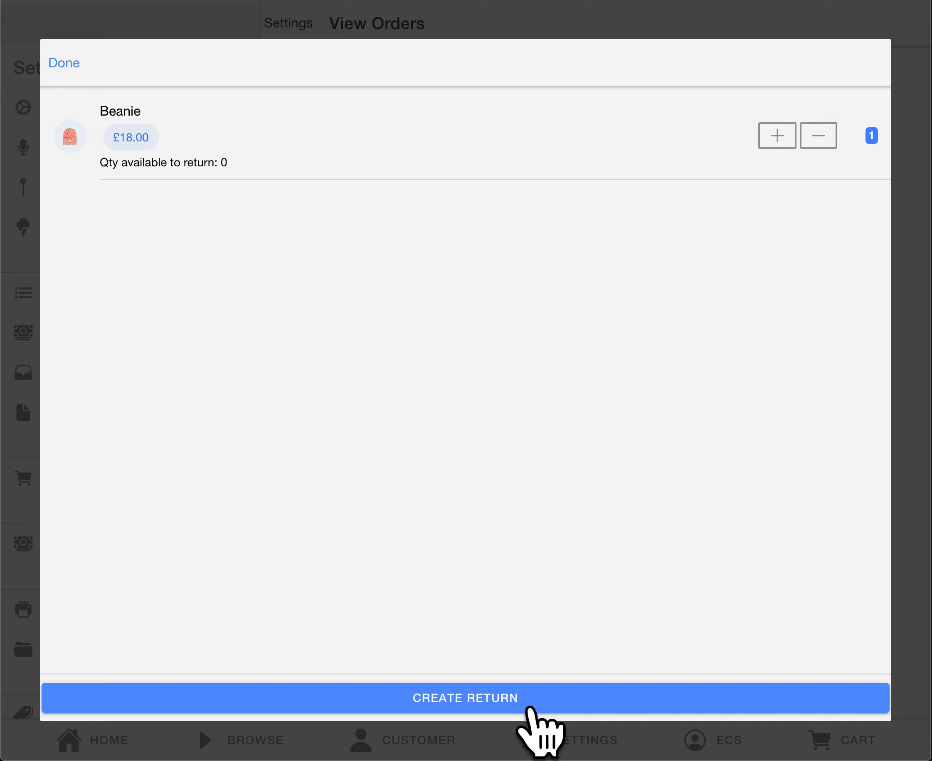
pyautogui.click(531, 706)
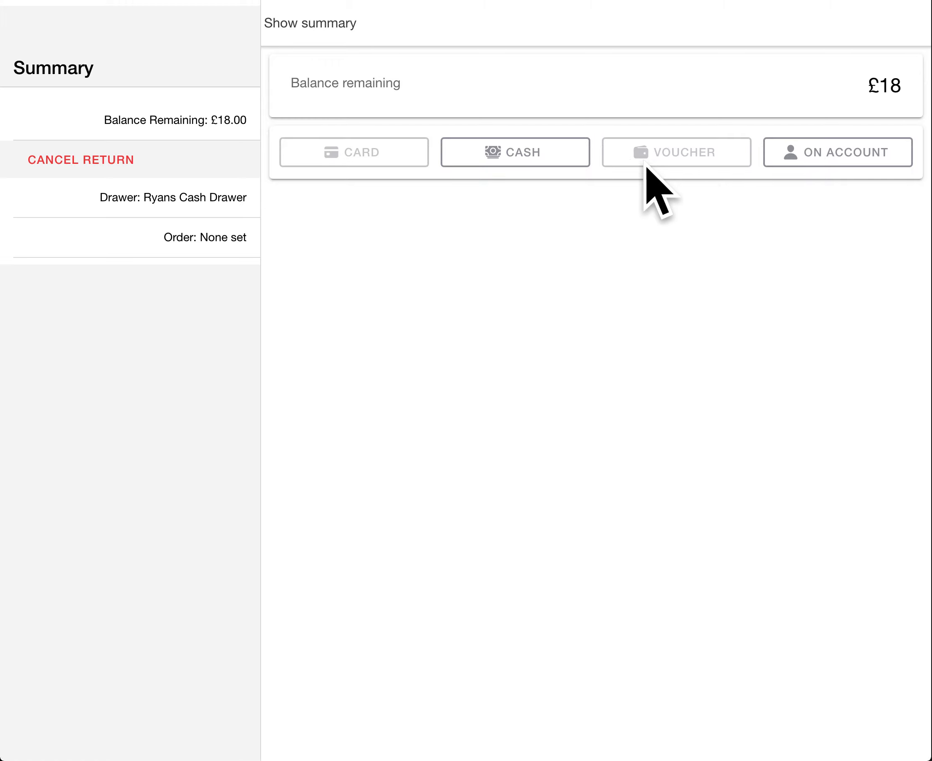
pyautogui.click(530, 161)
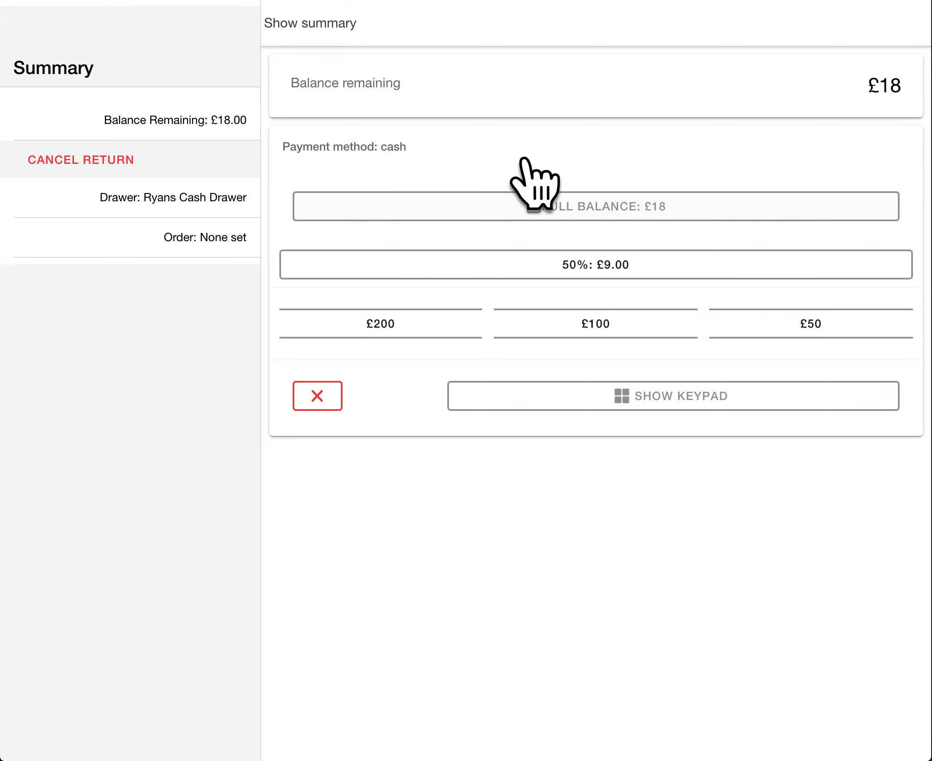
pyautogui.click(682, 205)
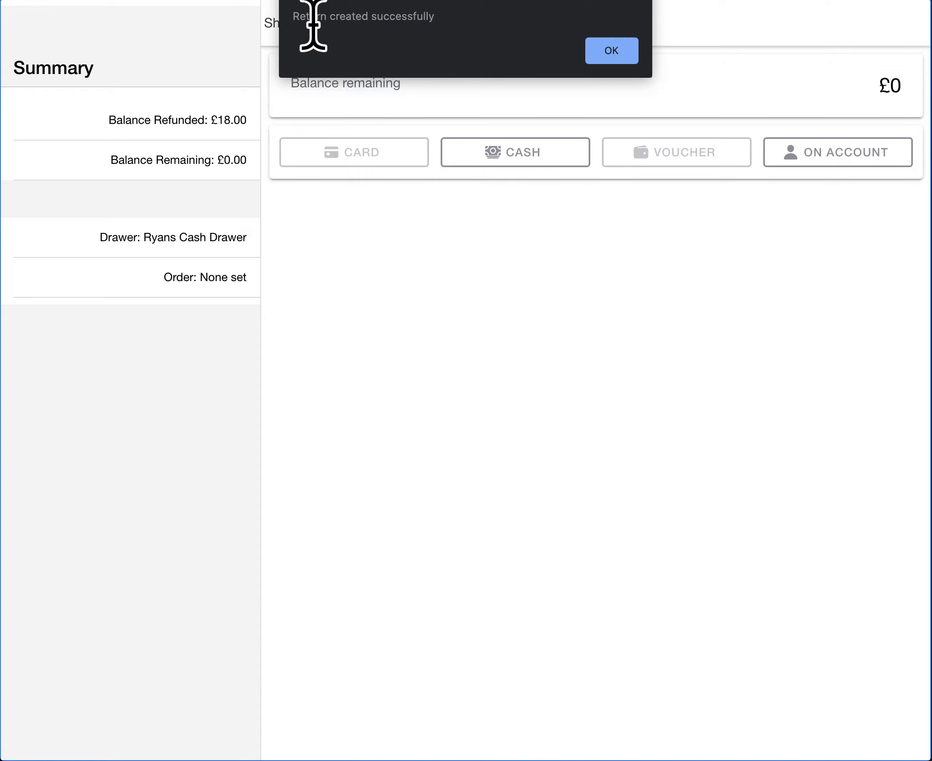
pyautogui.click(619, 56)
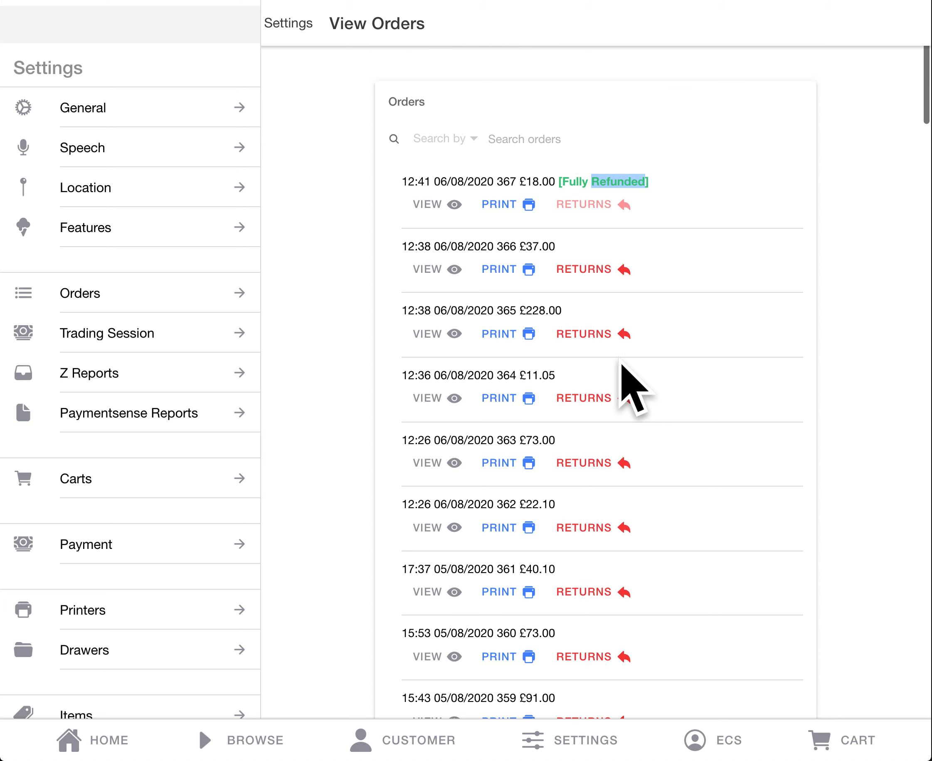
# Step: Search the orders by Customer Name for the customer's first name and look through the matching orders
pyautogui.click(437, 141)
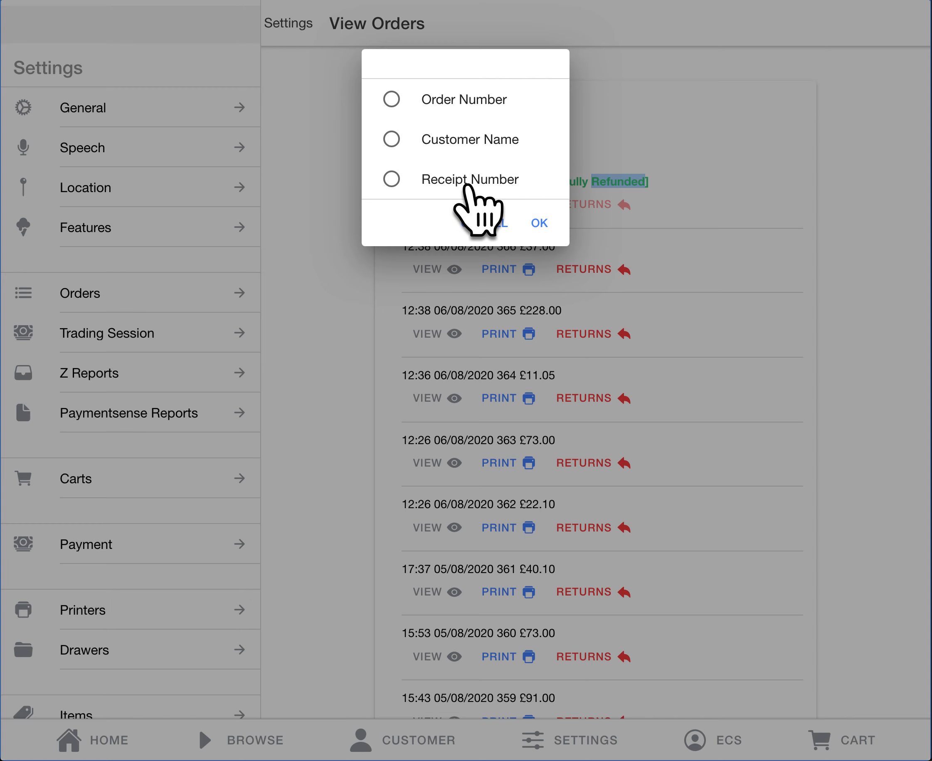
pyautogui.click(483, 133)
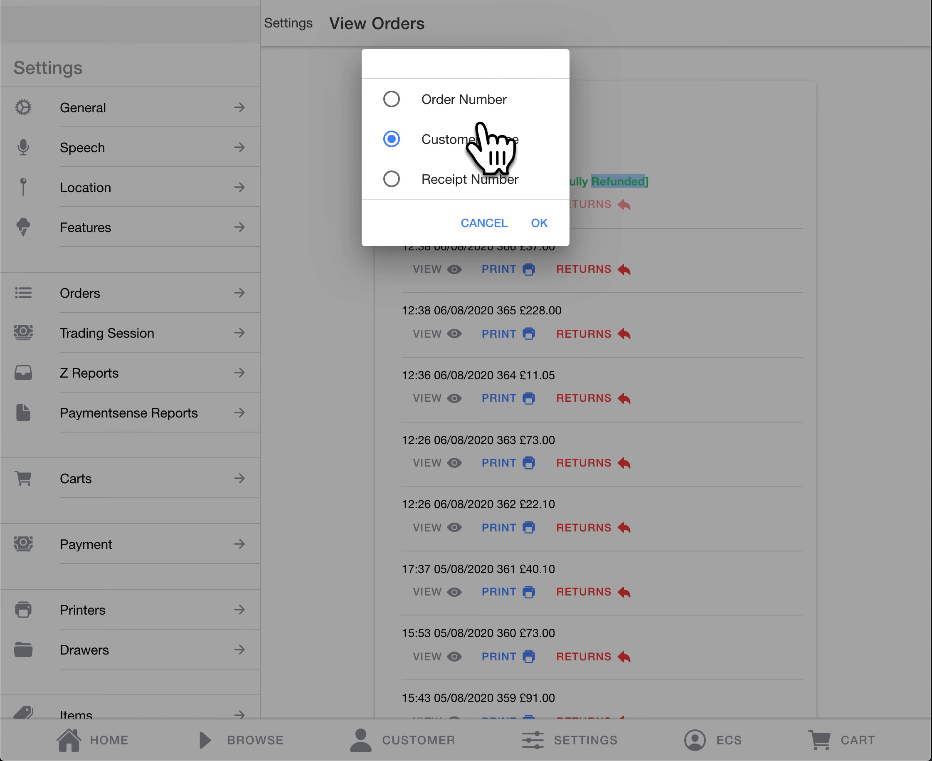
pyautogui.click(550, 226)
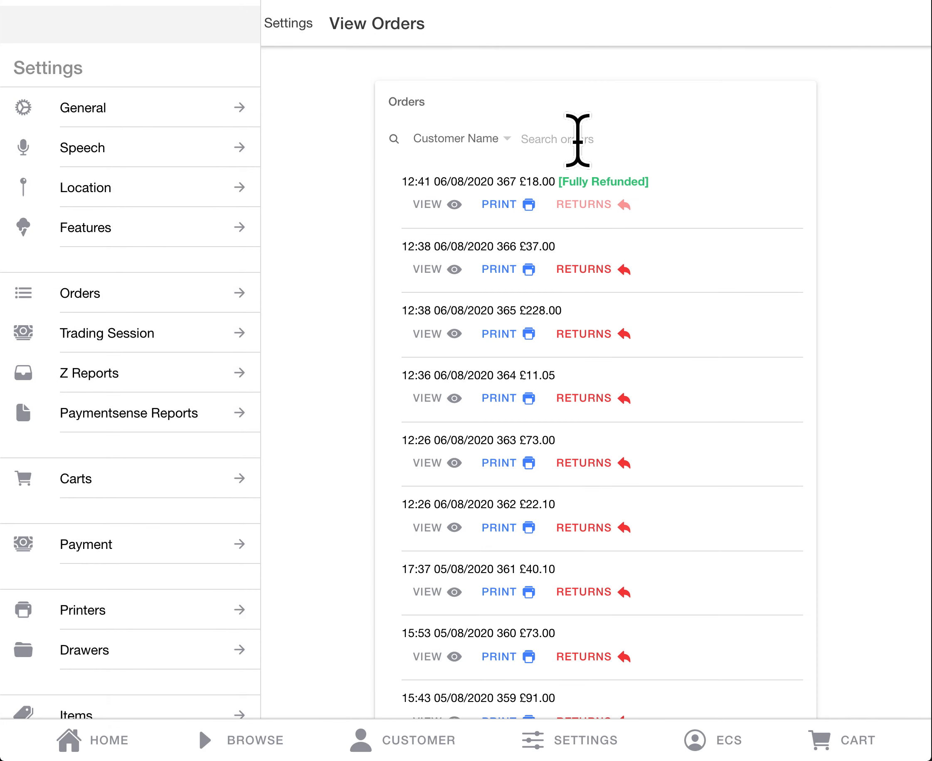
pyautogui.write('ryan')
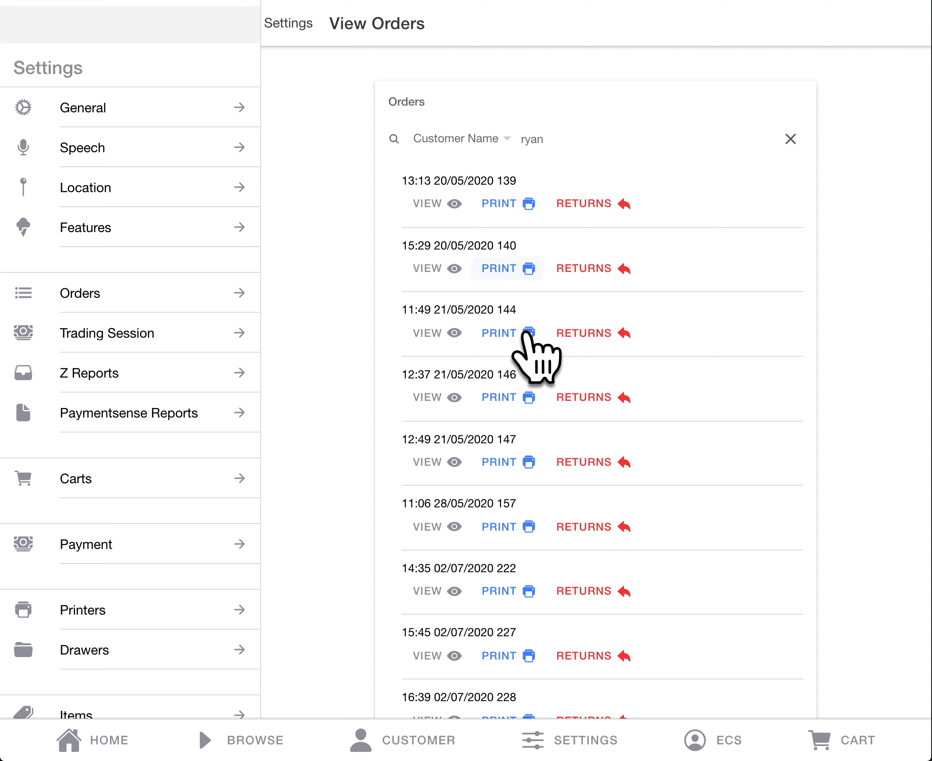
pyautogui.scroll(-3, 540, 426)
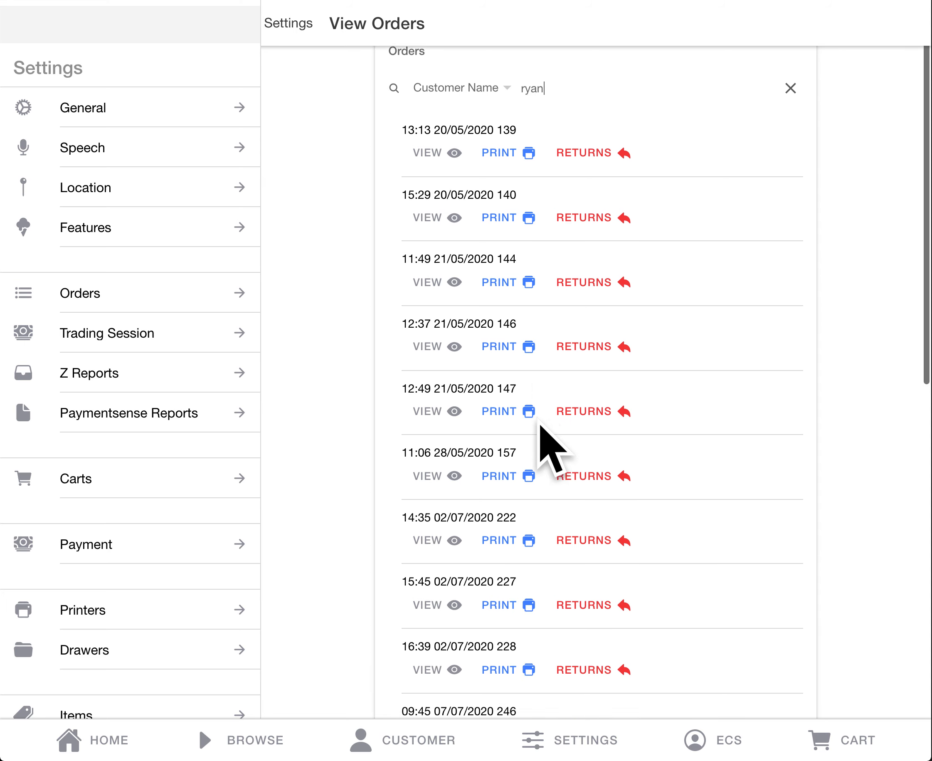
pyautogui.scroll(3, 540, 426)
pyautogui.scroll(-5, 539, 426)
pyautogui.scroll(-4, 540, 424)
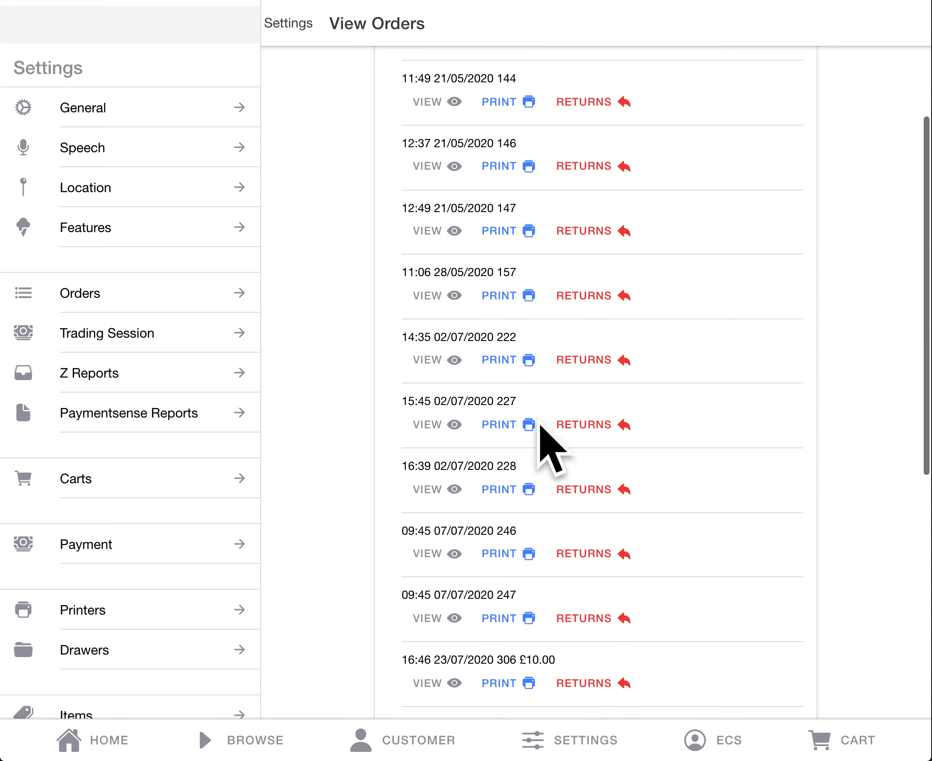
pyautogui.scroll(7, 540, 424)
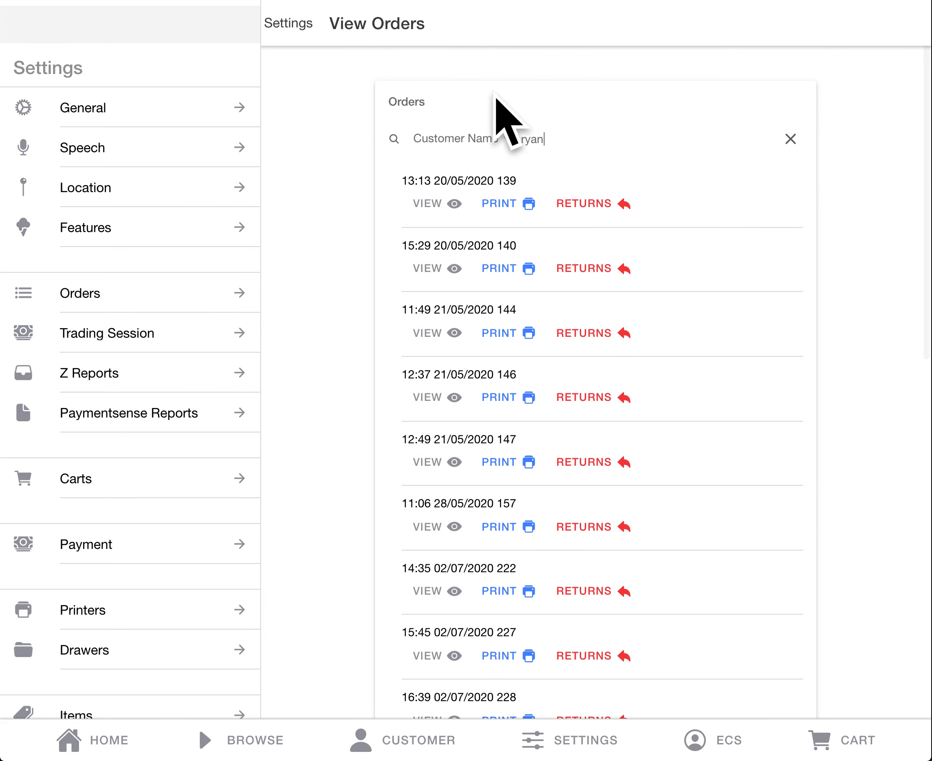
# Step: Check which criteria the order search offers, cancel the choice, and return to the home screen
pyautogui.click(445, 142)
pyautogui.click(444, 141)
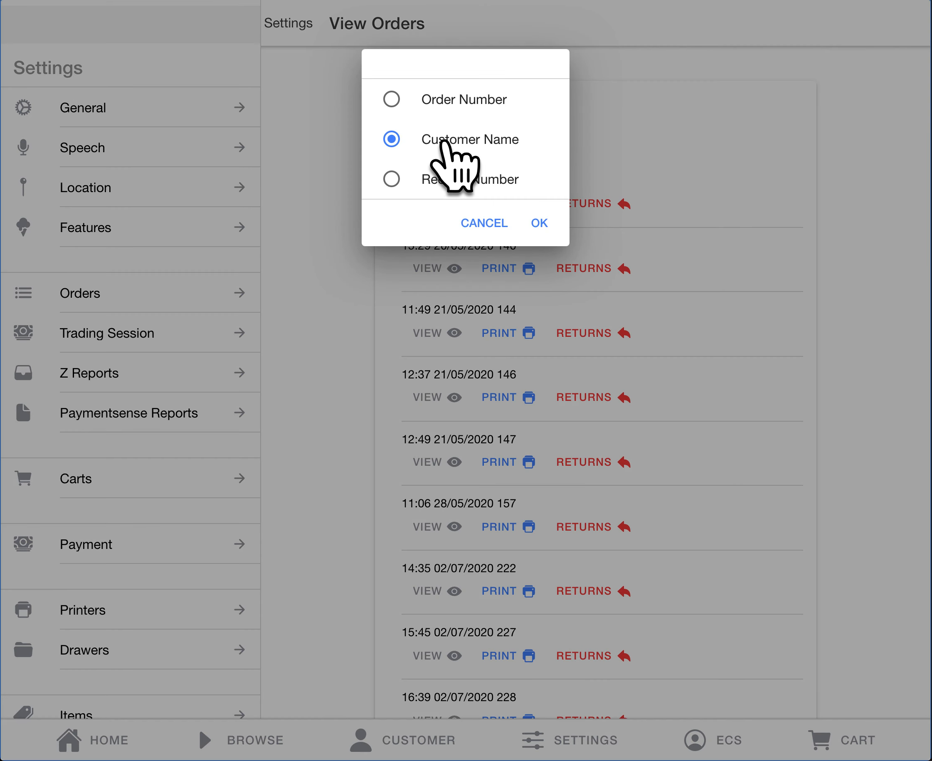
pyautogui.click(488, 226)
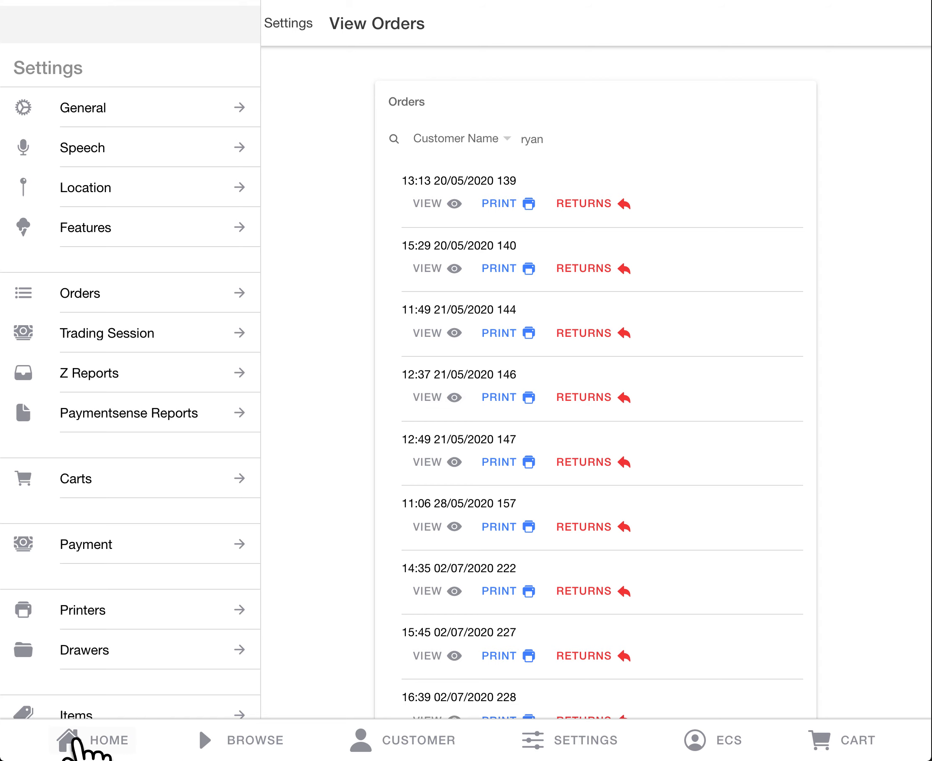
pyautogui.click(94, 738)
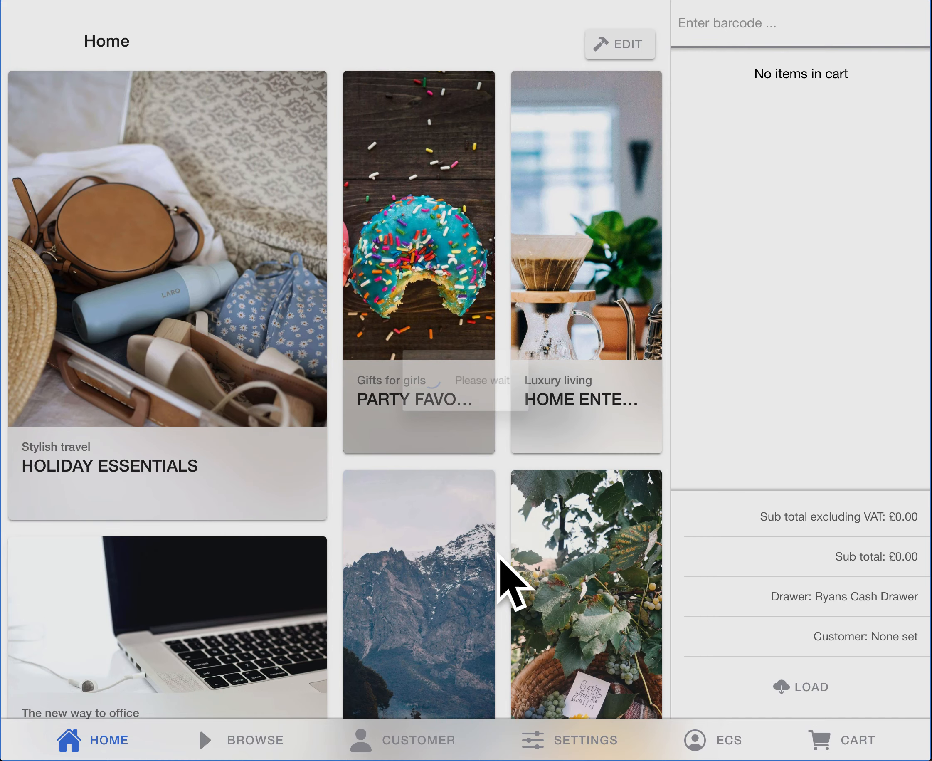
pyautogui.scroll(-1, 485, 375)
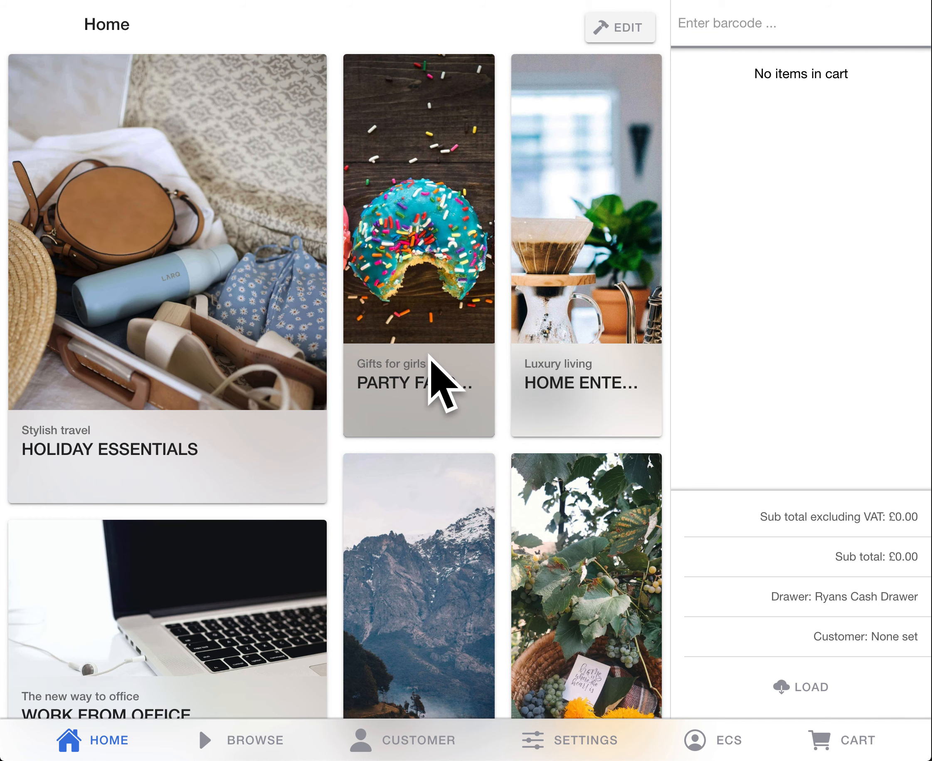
# Step: Set the Device Idle Time to 10 in the Features settings and save it
pyautogui.click(564, 739)
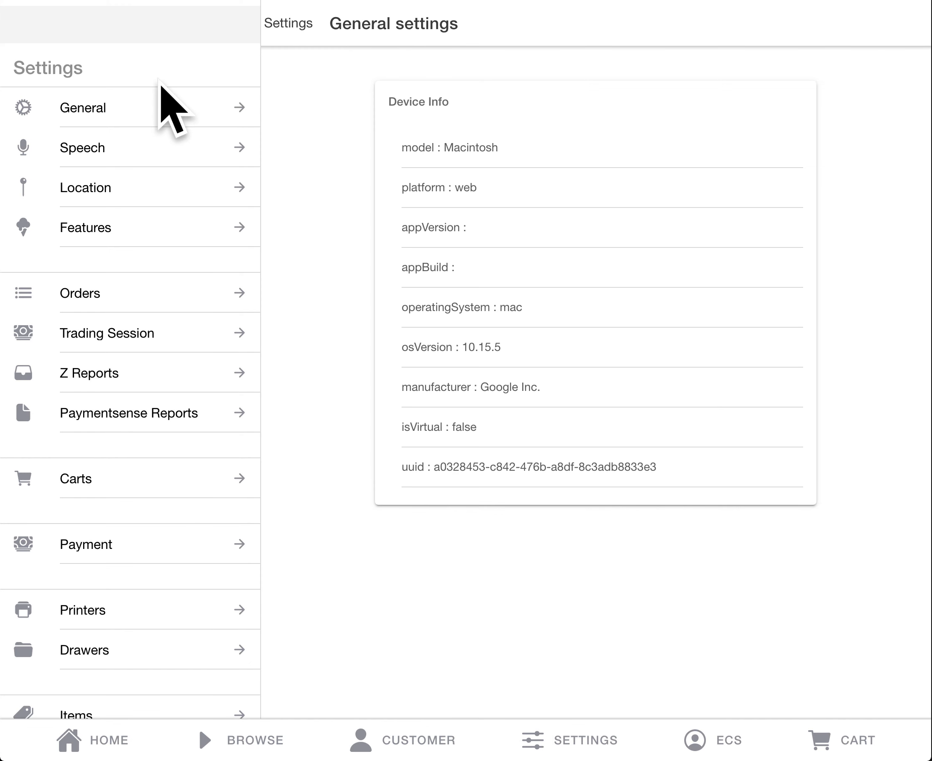
pyautogui.click(146, 240)
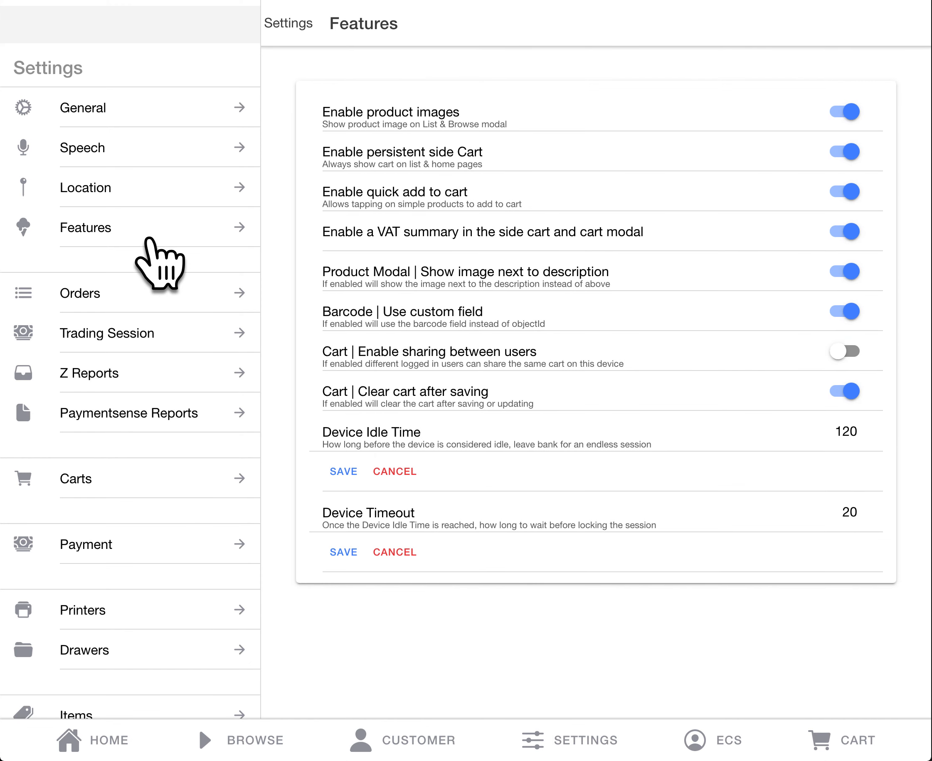
pyautogui.click(846, 431)
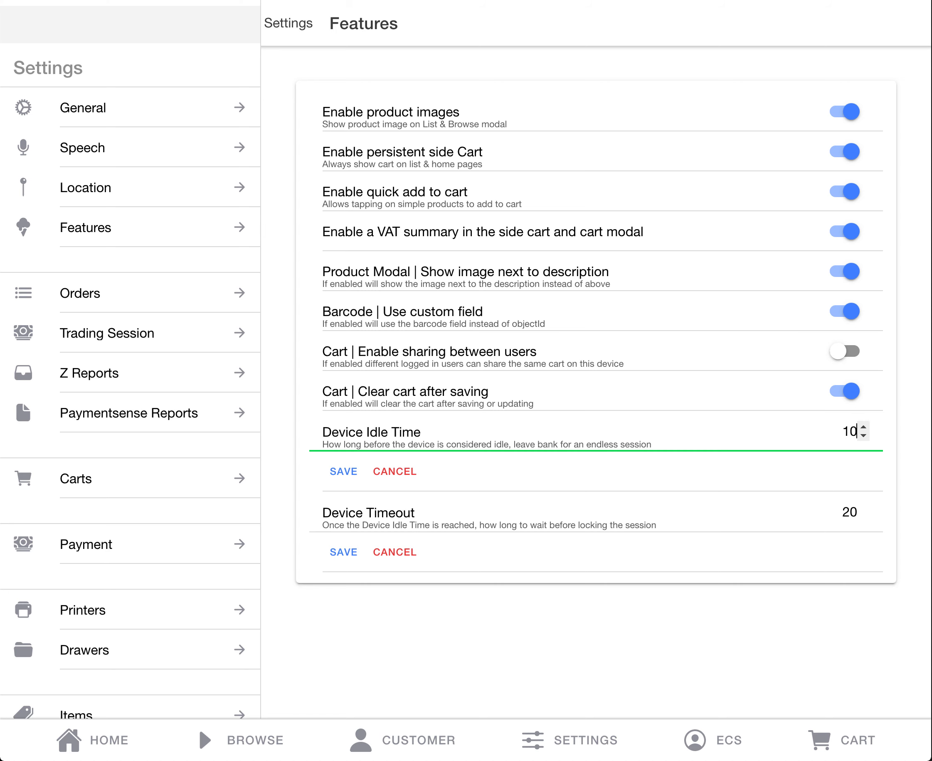
pyautogui.click(342, 471)
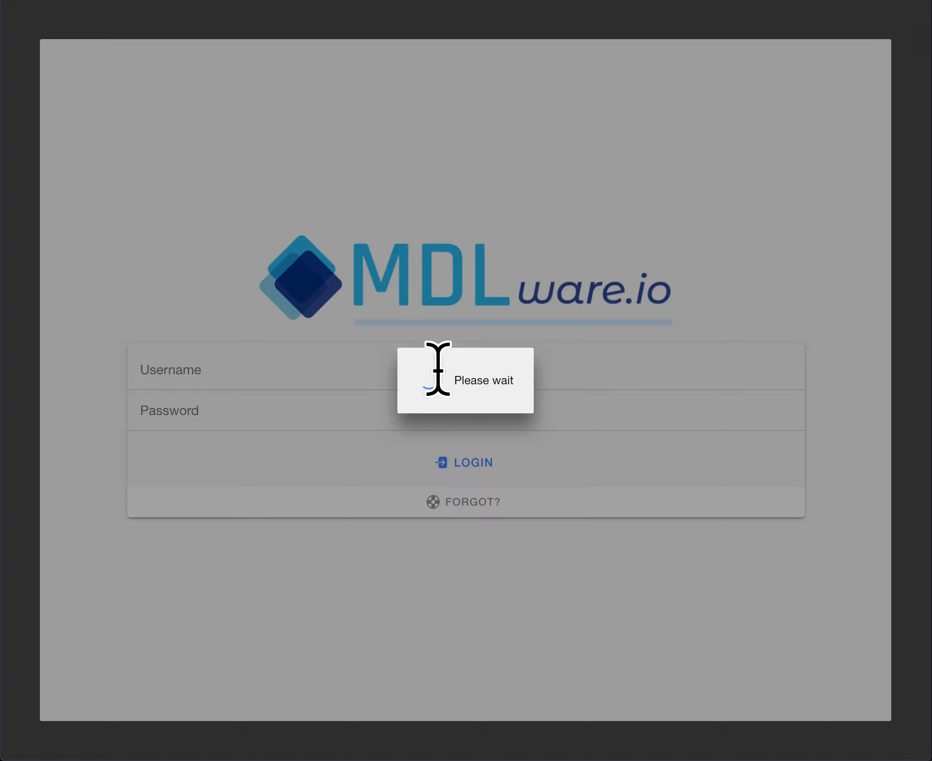
# Step: Log back in with the username and the account password
pyautogui.click(439, 366)
pyautogui.write('ecs')
pyautogui.press('Tab')
pyautogui.write('•••')
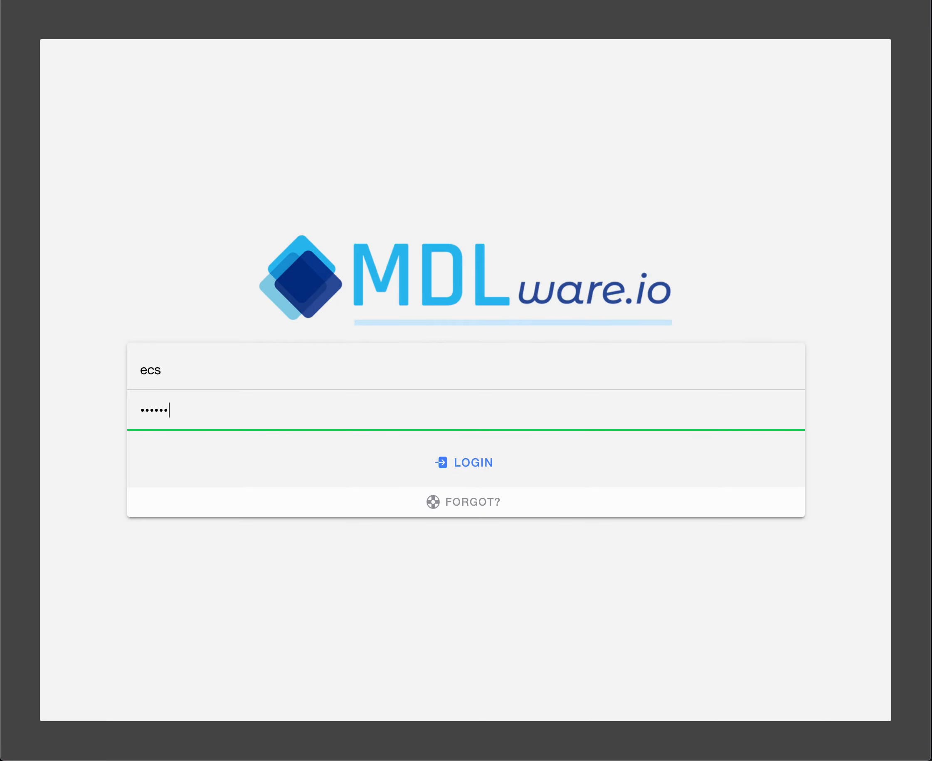
pyautogui.press('Return')
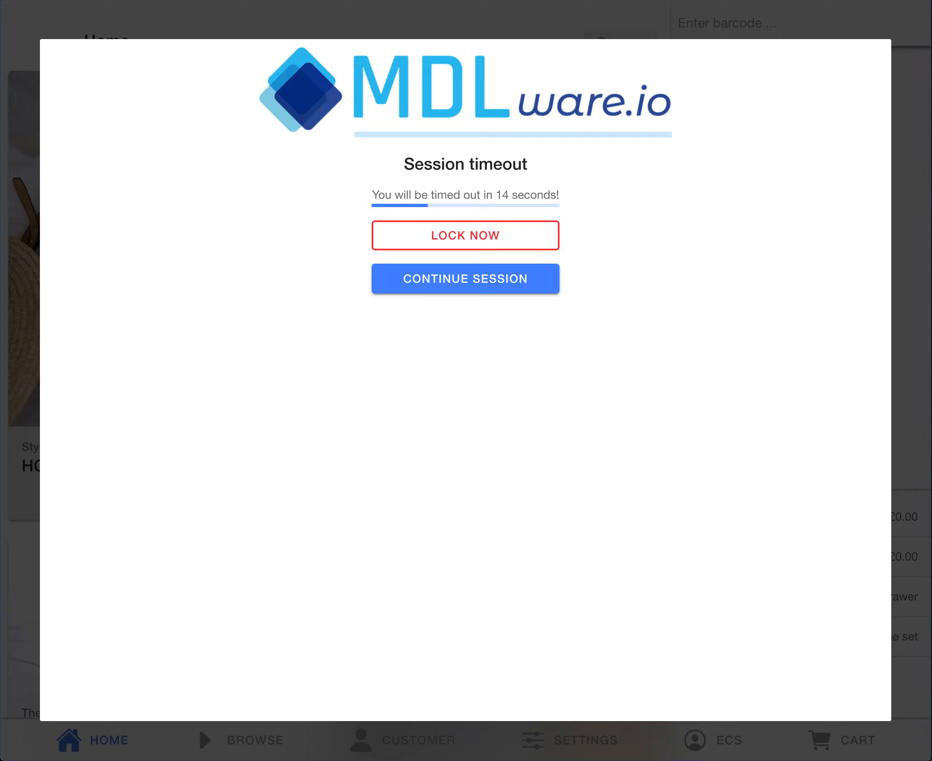
# Step: Continue the current session, set the Device Idle Time to 2 in the Features settings and save it
pyautogui.click(413, 279)
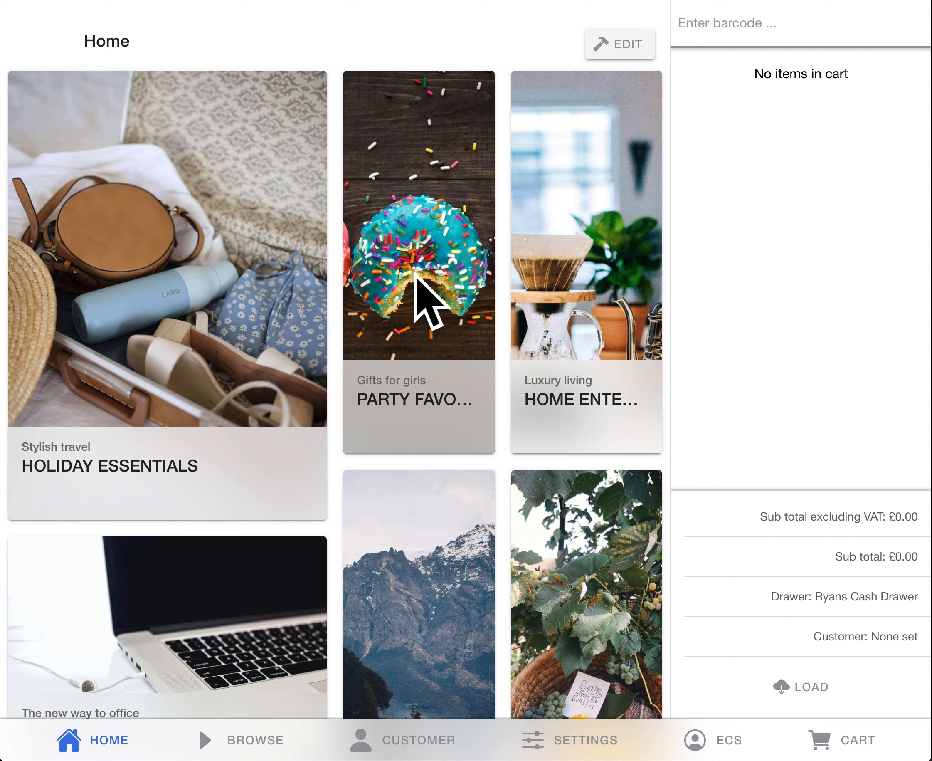
pyautogui.click(591, 739)
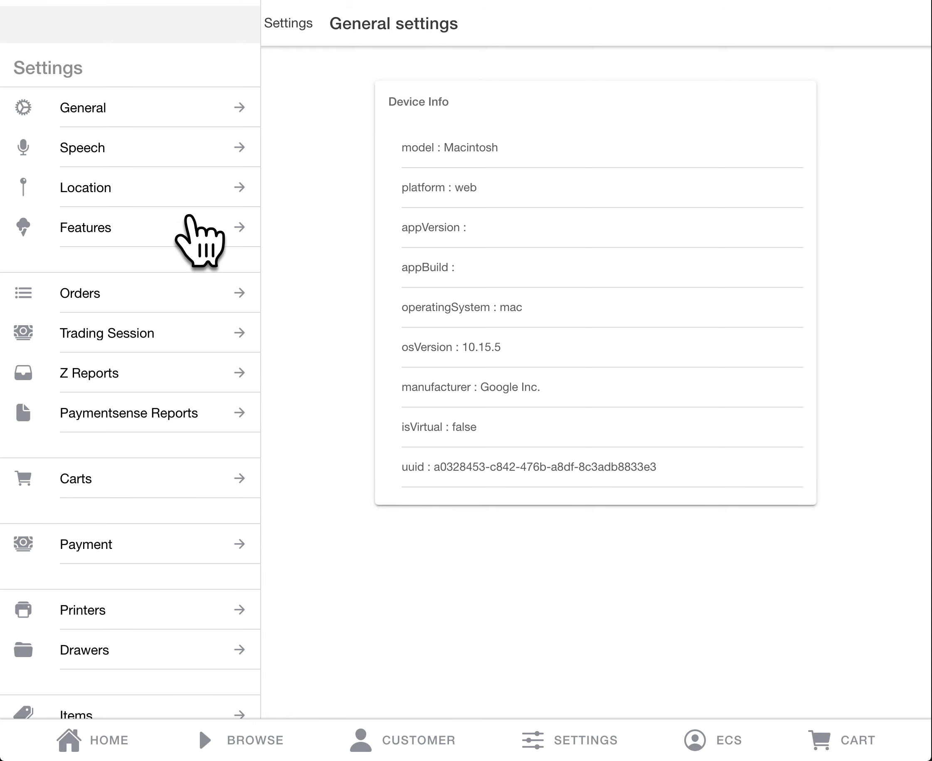
pyautogui.click(189, 217)
pyautogui.click(849, 431)
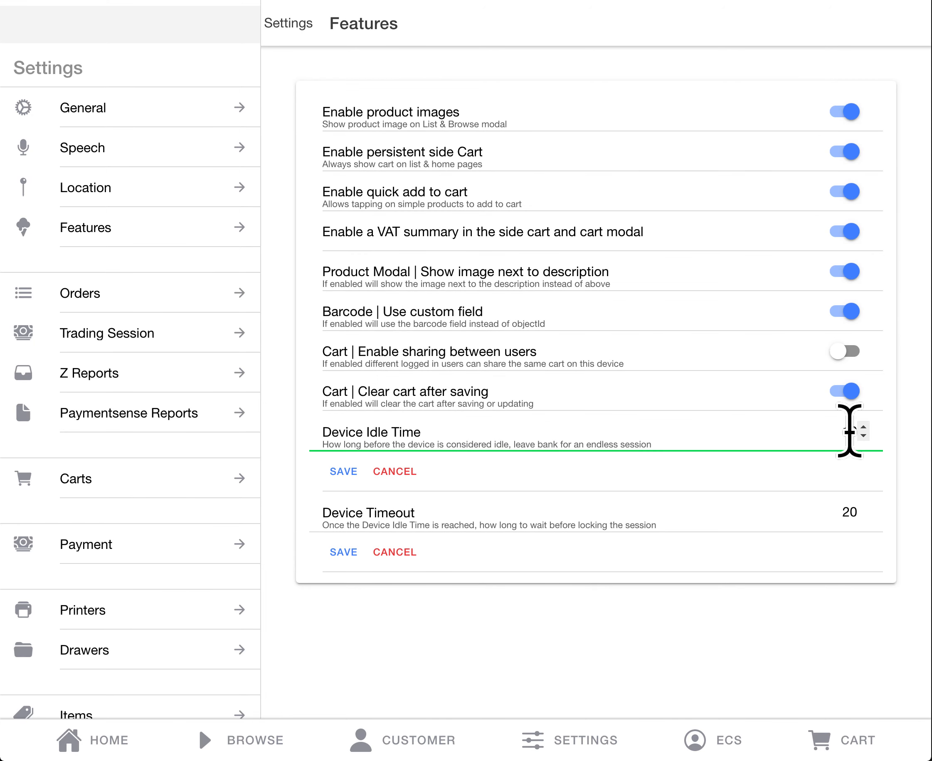
pyautogui.write('2')
pyautogui.click(339, 472)
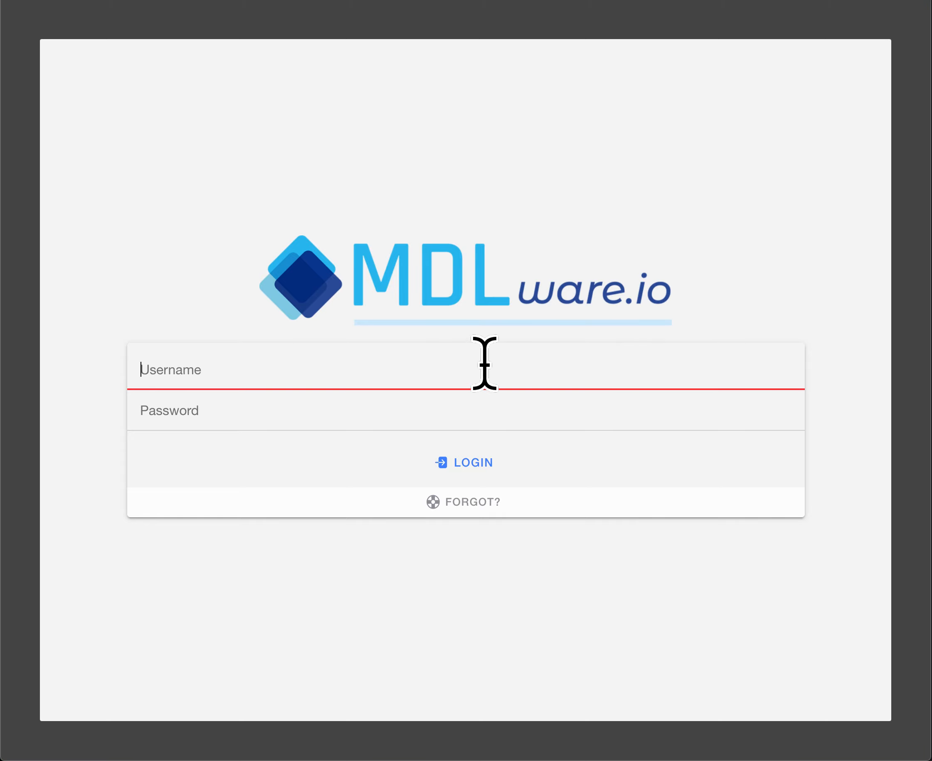
# Step: Sign in again by entering the username and the account password
pyautogui.write('ecs')
pyautogui.press('Tab')
pyautogui.write('ec')
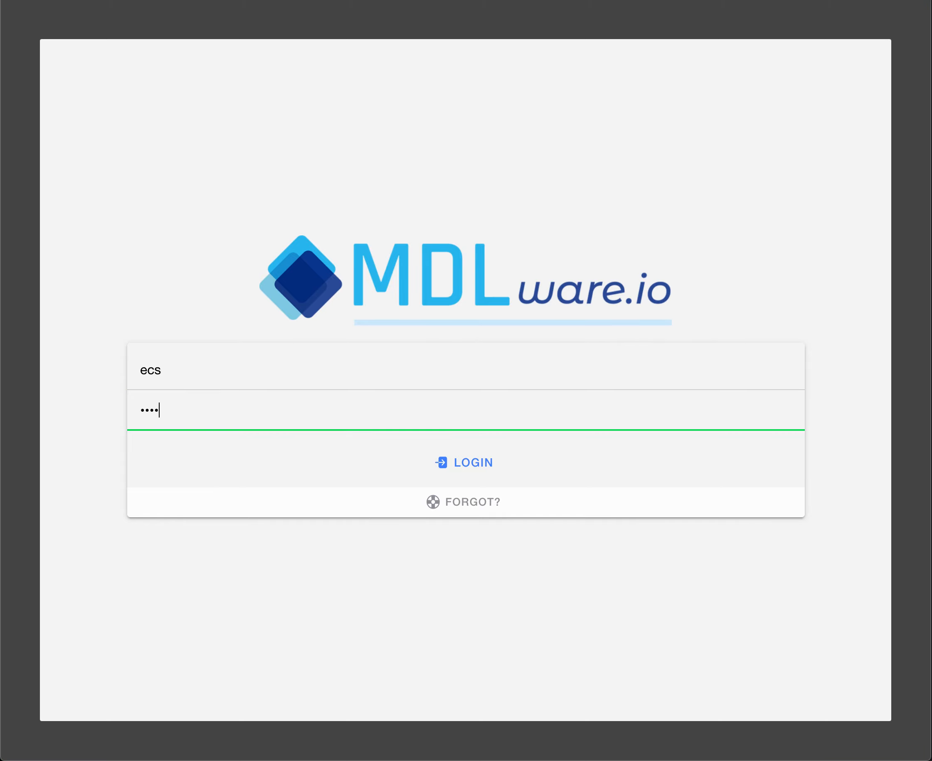
pyautogui.click(488, 461)
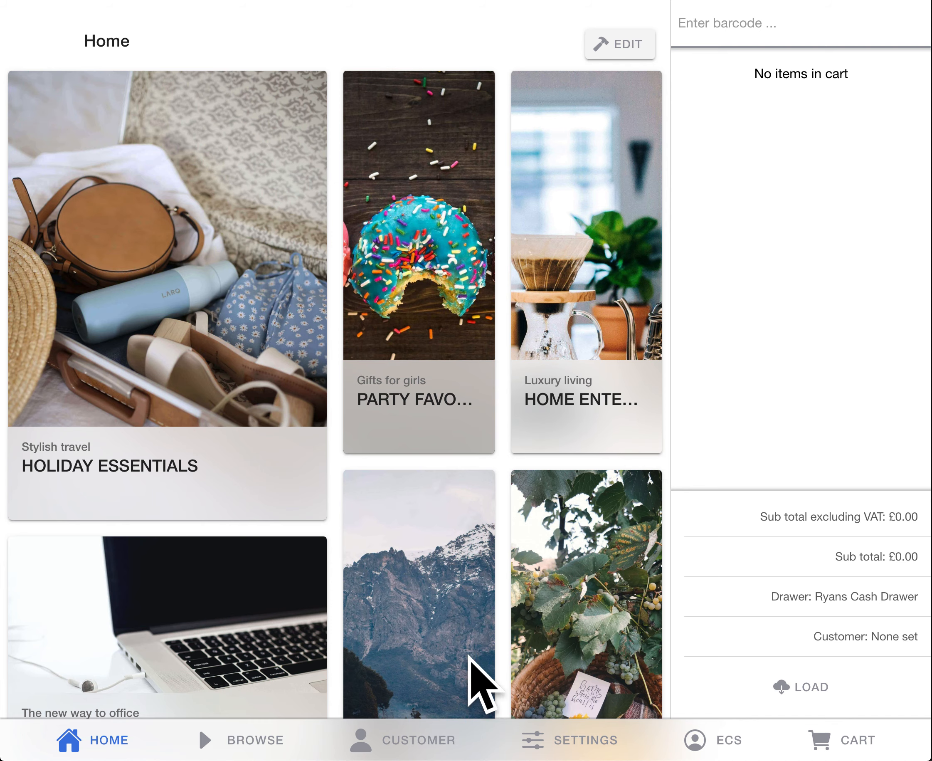
# Step: Search the customers by first name, open the DEMO DEMO customer record and apply that customer to the cart
pyautogui.click(417, 738)
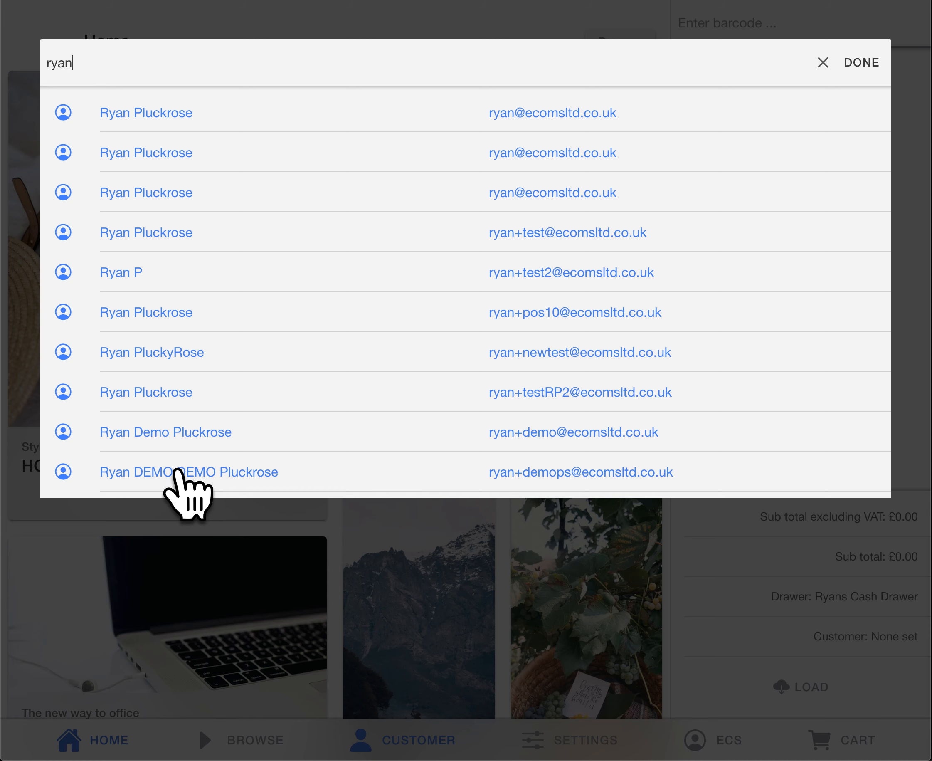
pyautogui.click(235, 472)
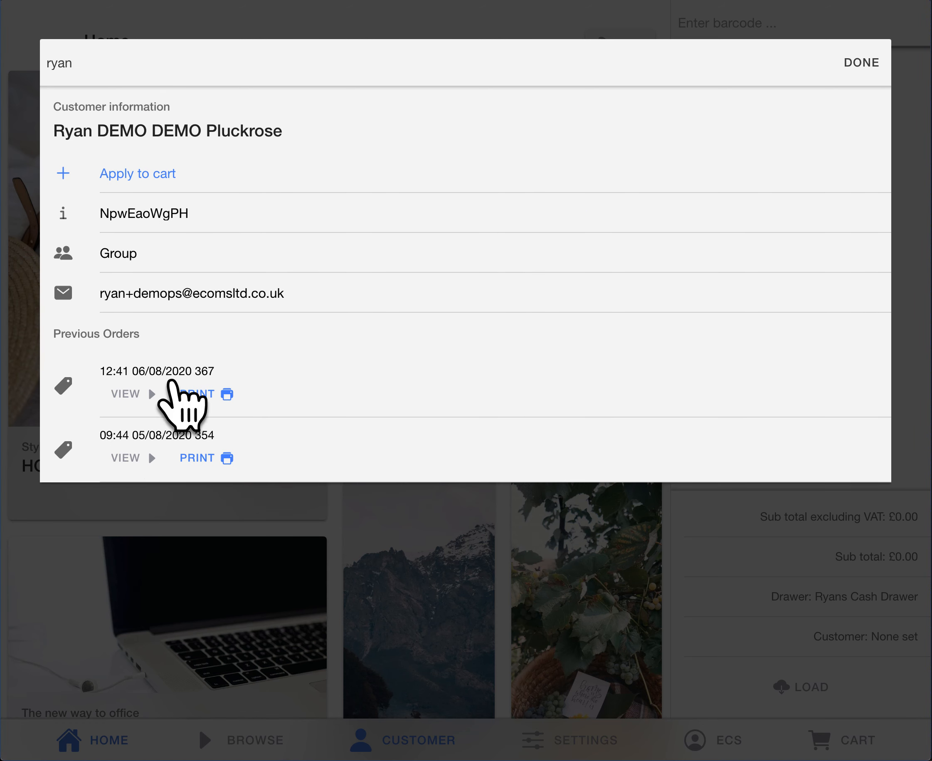
pyautogui.click(146, 172)
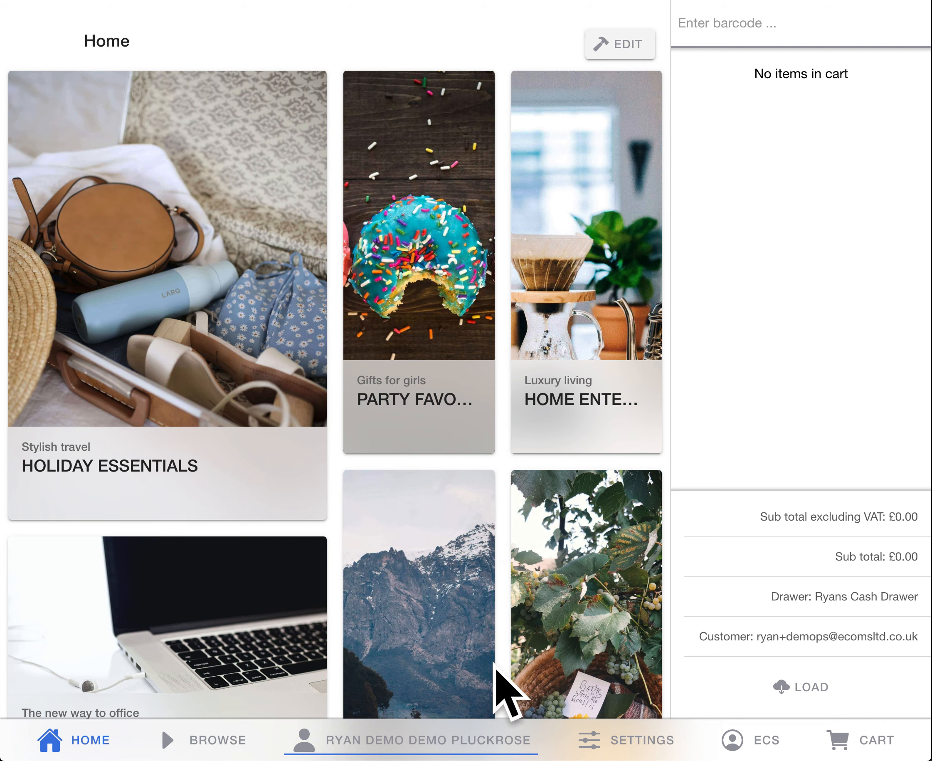
# Step: Open the Holiday Essentials products and add one Beanie, one Beanie Alt and one Beanie with Logo to the cart
pyautogui.click(225, 235)
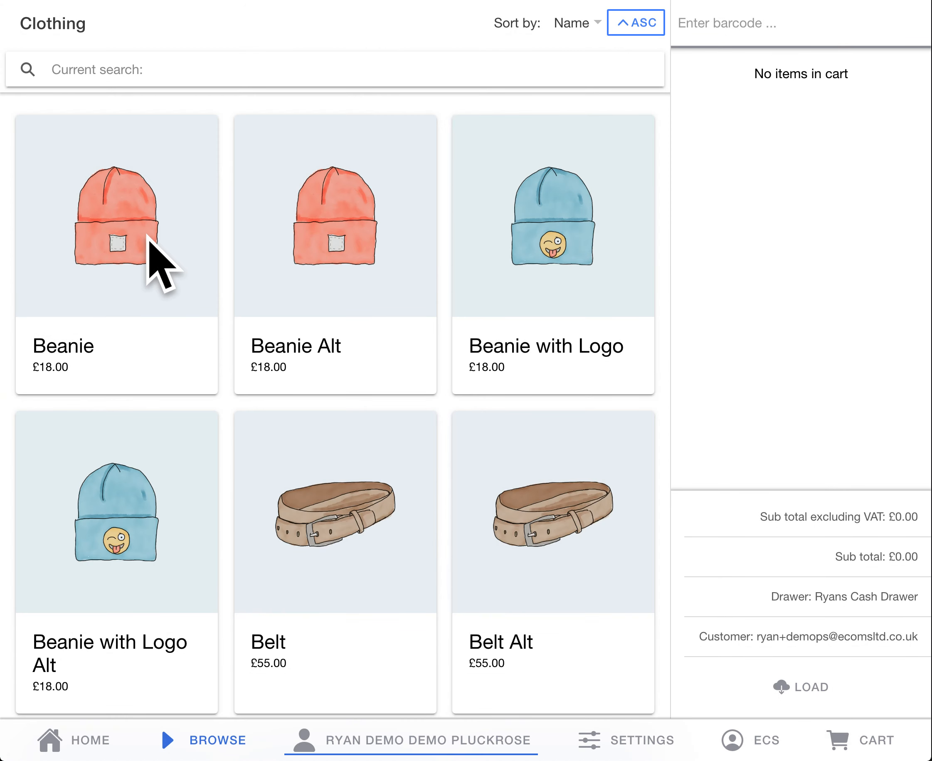
pyautogui.click(148, 237)
pyautogui.click(360, 235)
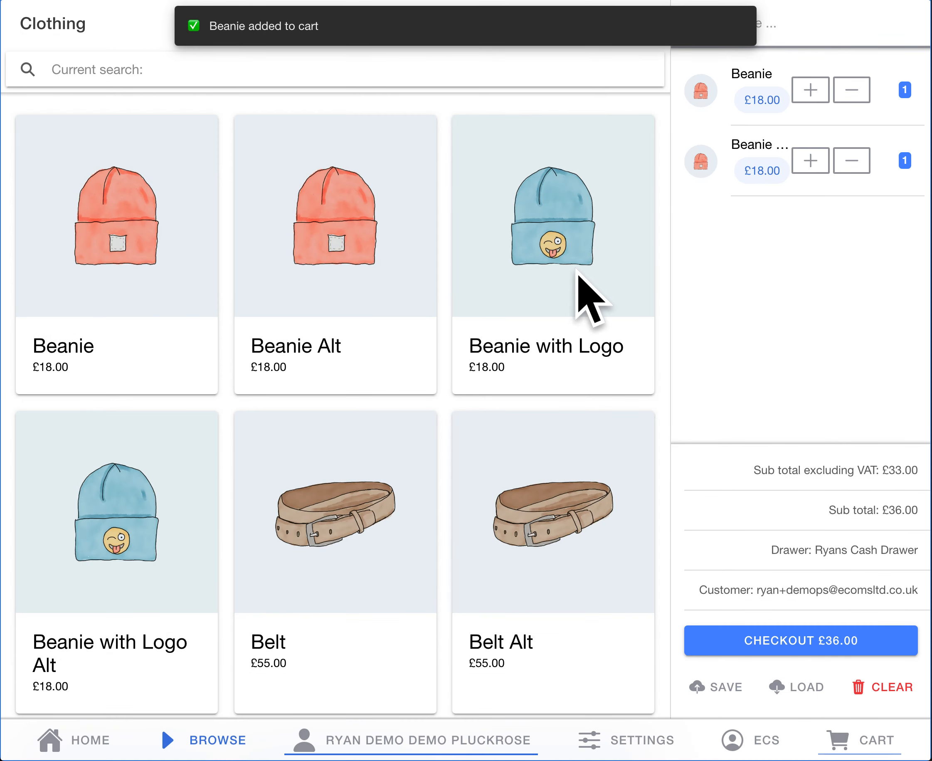
pyautogui.click(586, 202)
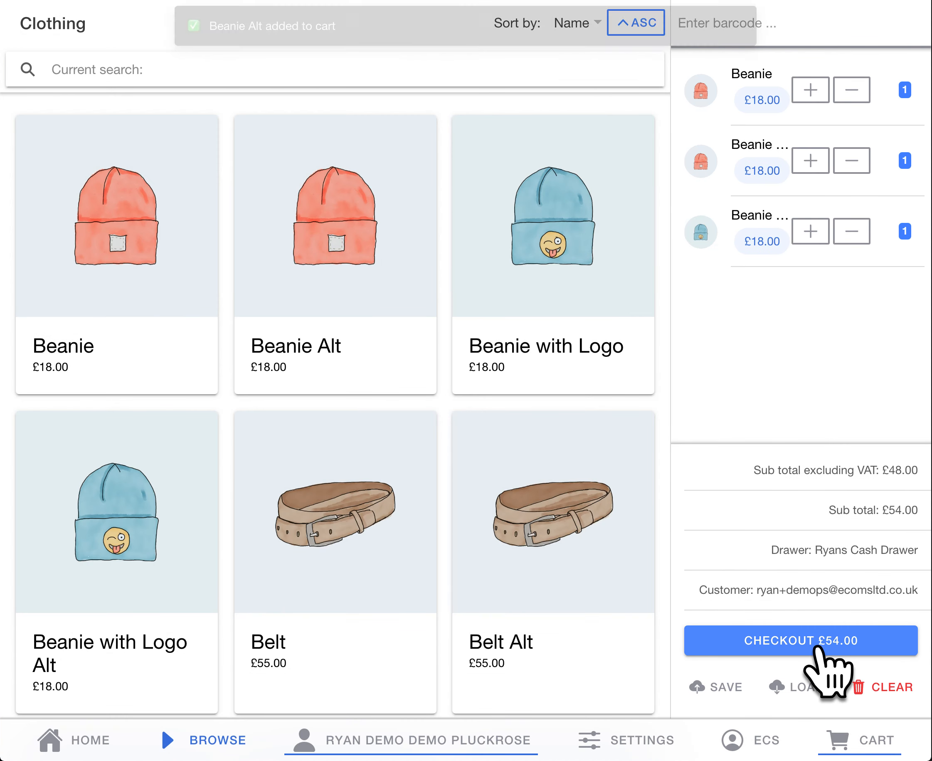
# Step: Check out the cart, proceed to the payment stage and choose Voucher as the payment method
pyautogui.click(818, 647)
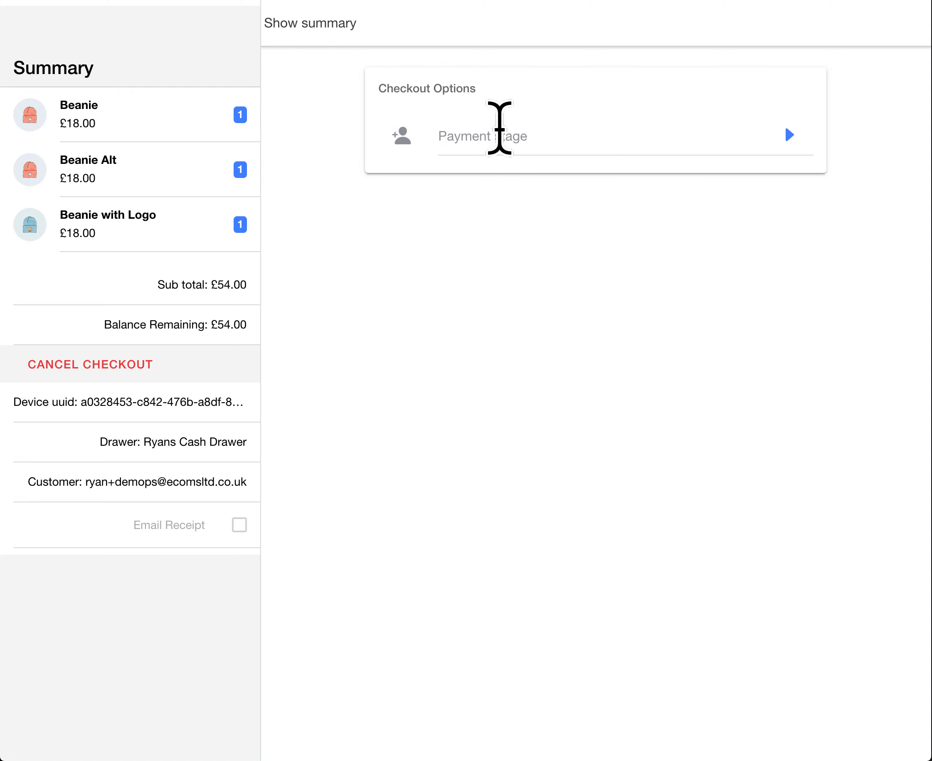
pyautogui.click(500, 133)
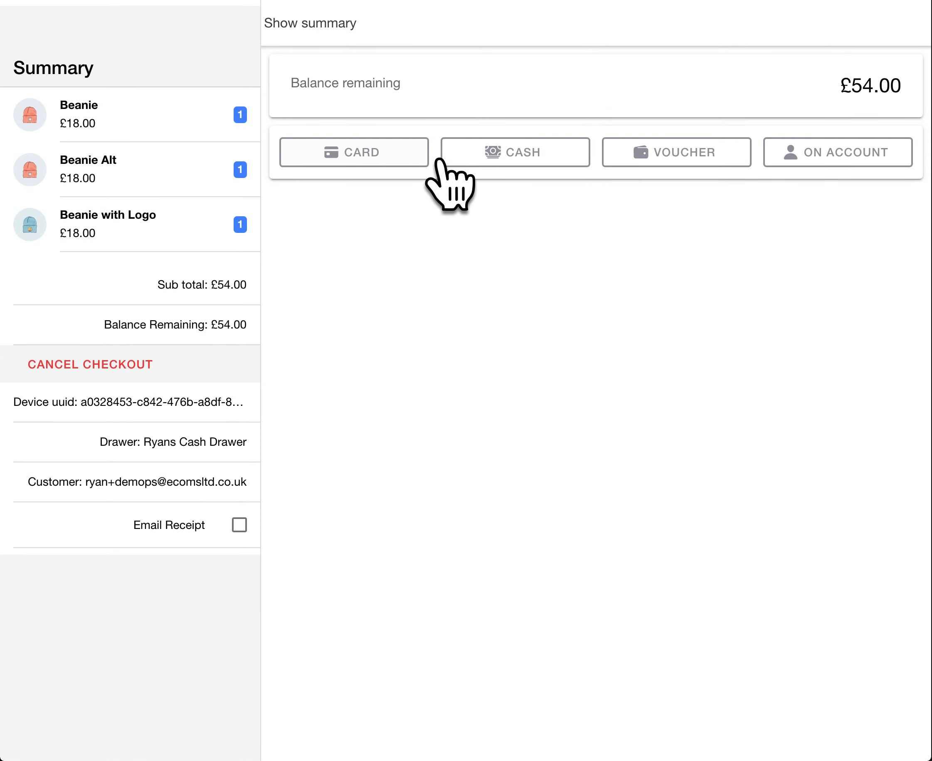
pyautogui.click(708, 156)
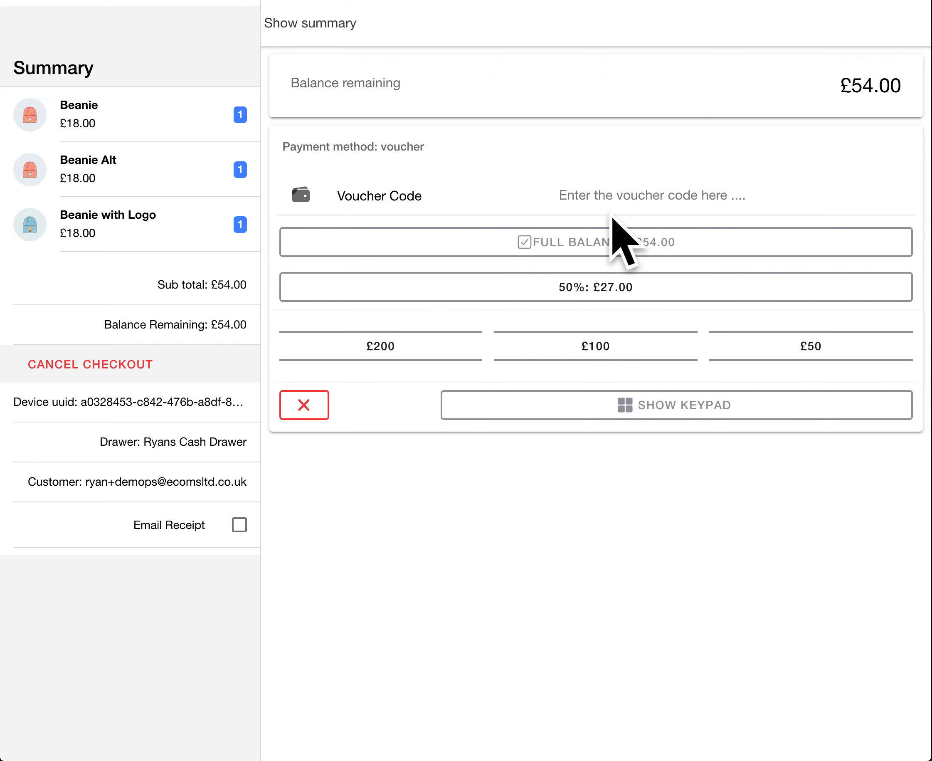
# Step: Enter the voucher code, pay the full £54.00 balance with it and dismiss the receipt printing
pyautogui.click(742, 251)
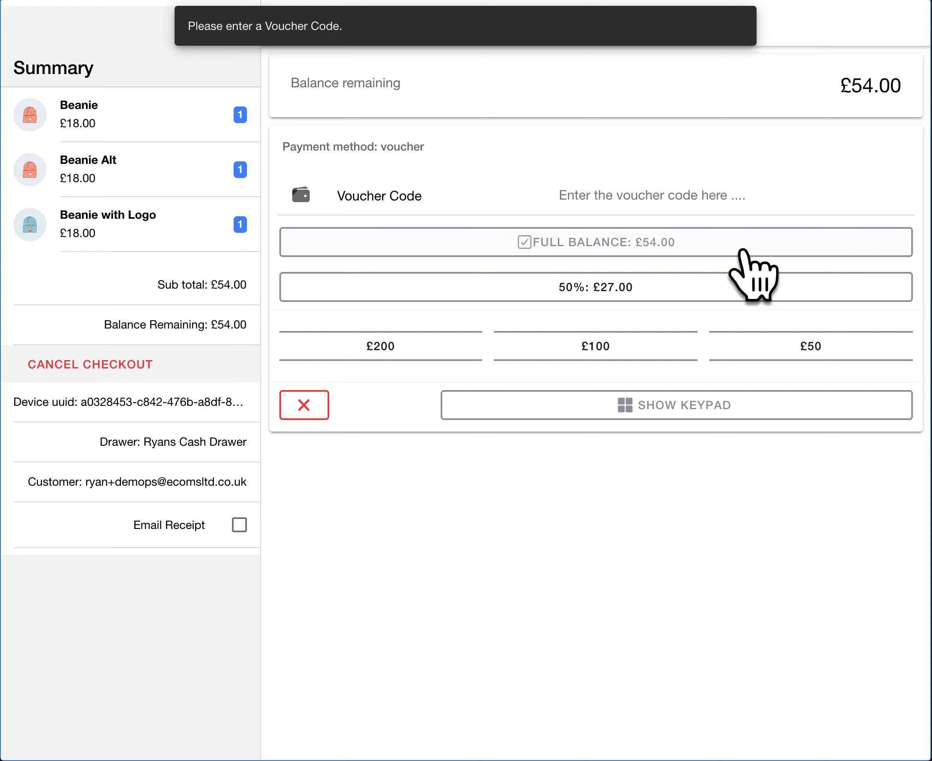
pyautogui.click(638, 189)
pyautogui.write('RYAN10')
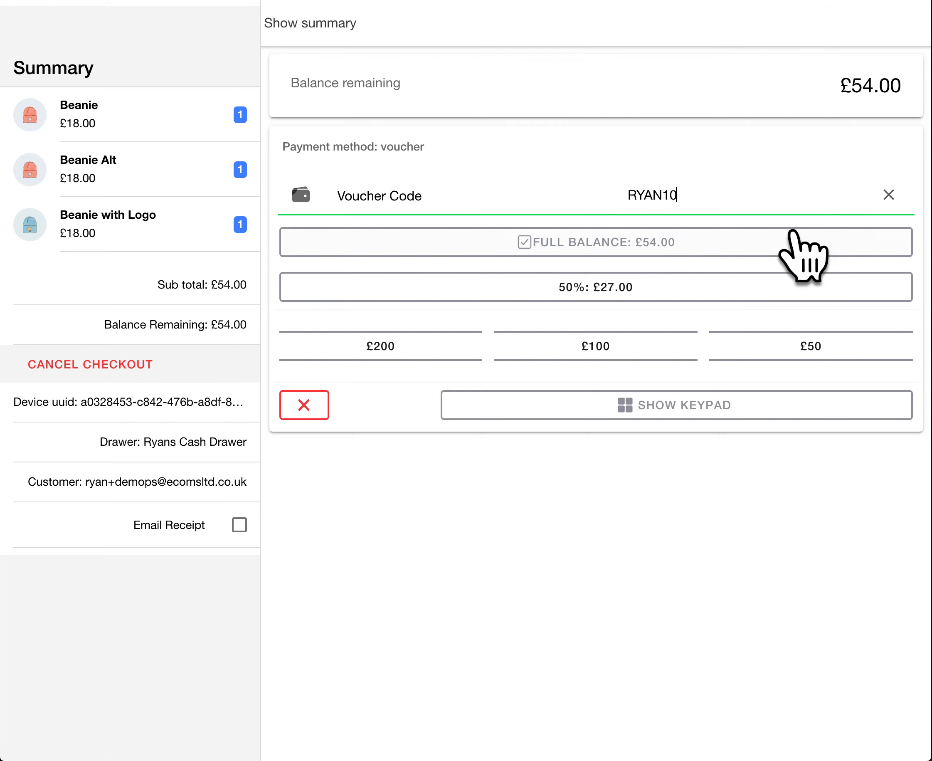
pyautogui.click(705, 250)
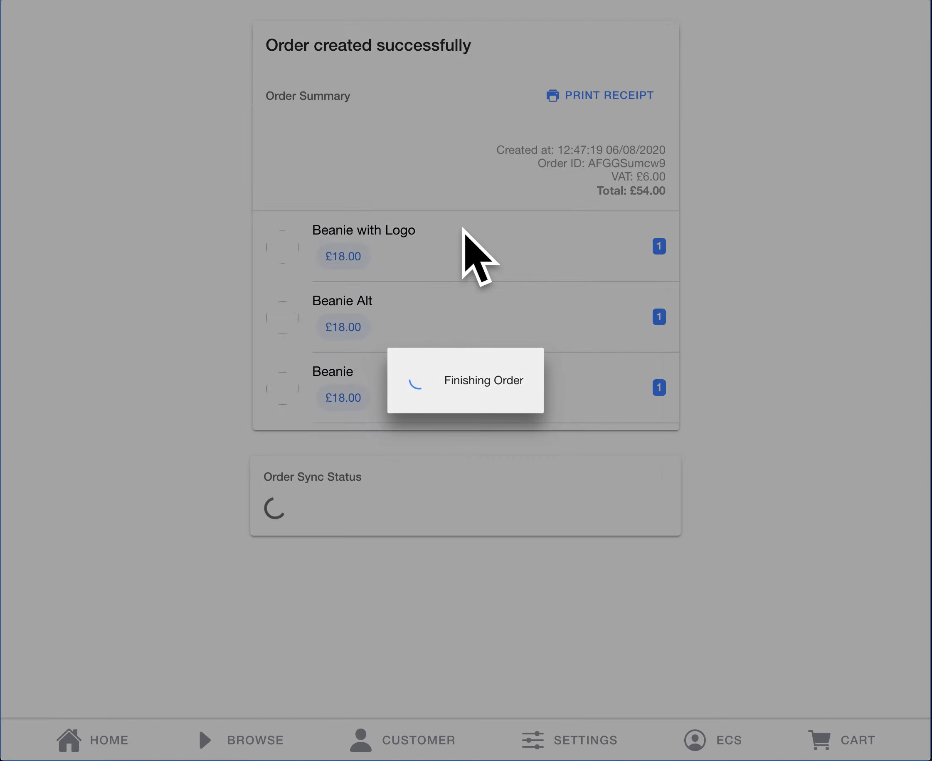
pyautogui.press('Escape')
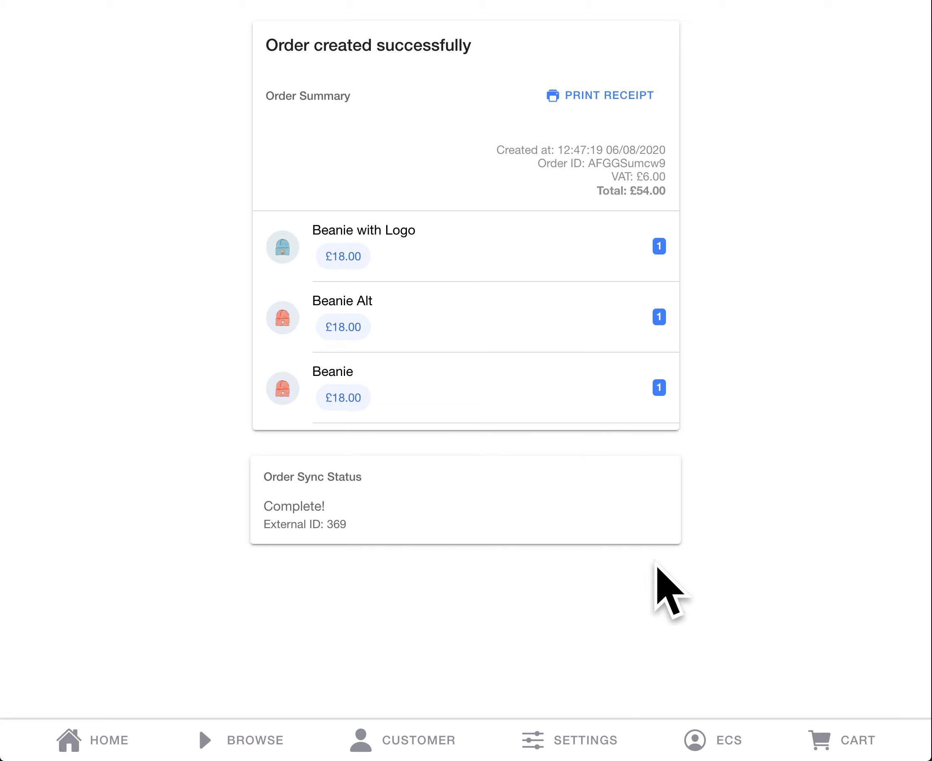
# Step: Return to the home screen, record a No Sale for the logged-in user and cancel printing its slip
pyautogui.click(72, 735)
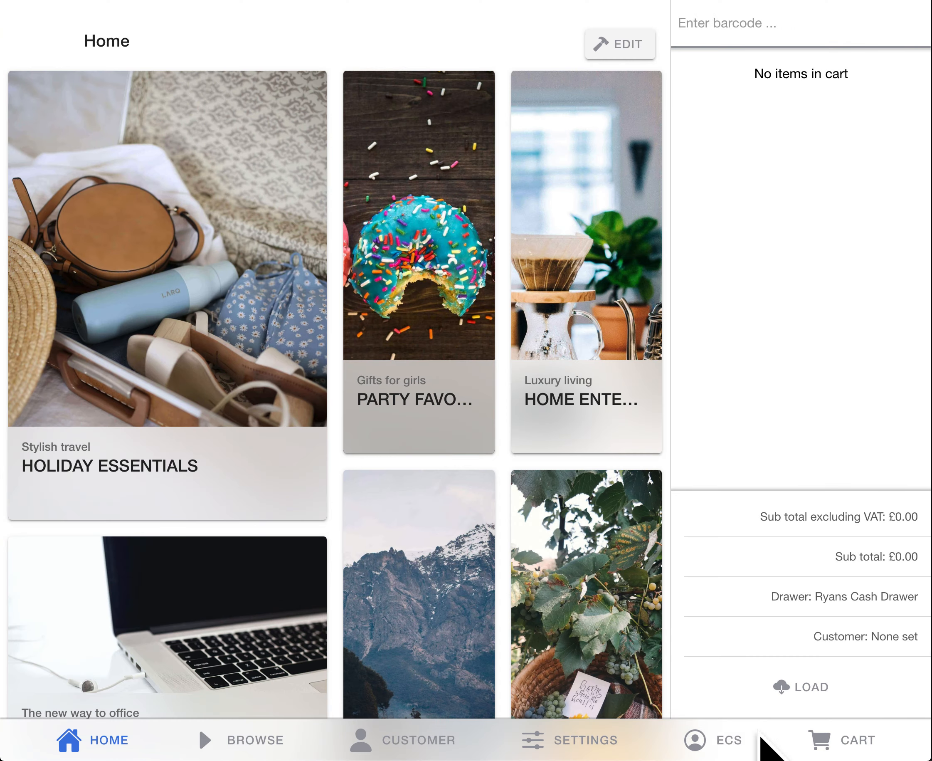
pyautogui.click(731, 742)
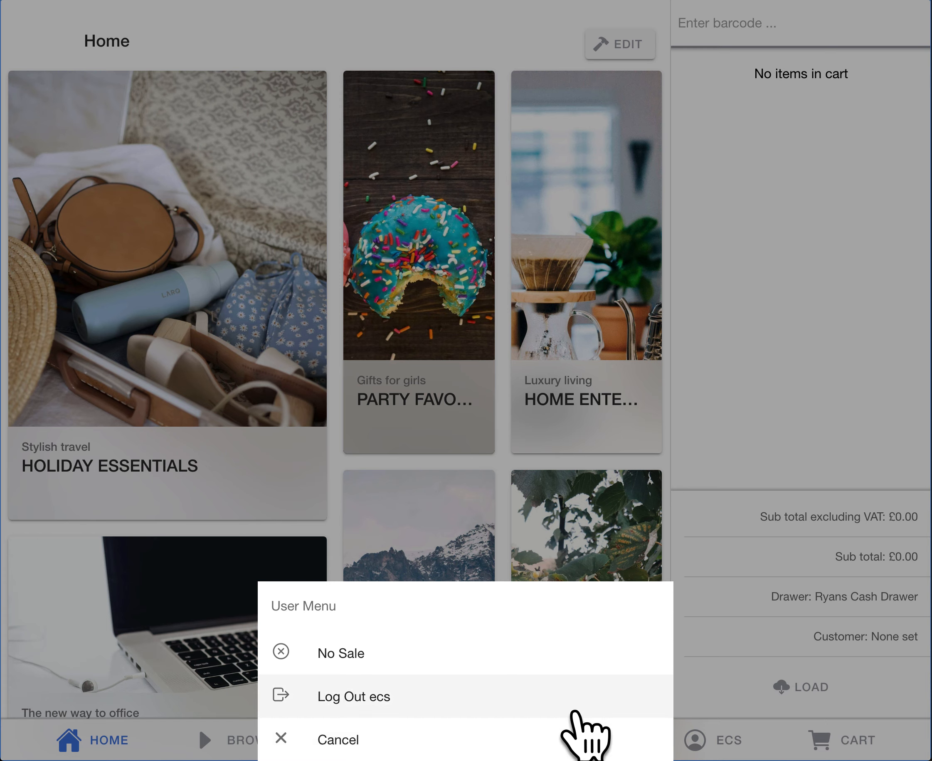
pyautogui.click(350, 657)
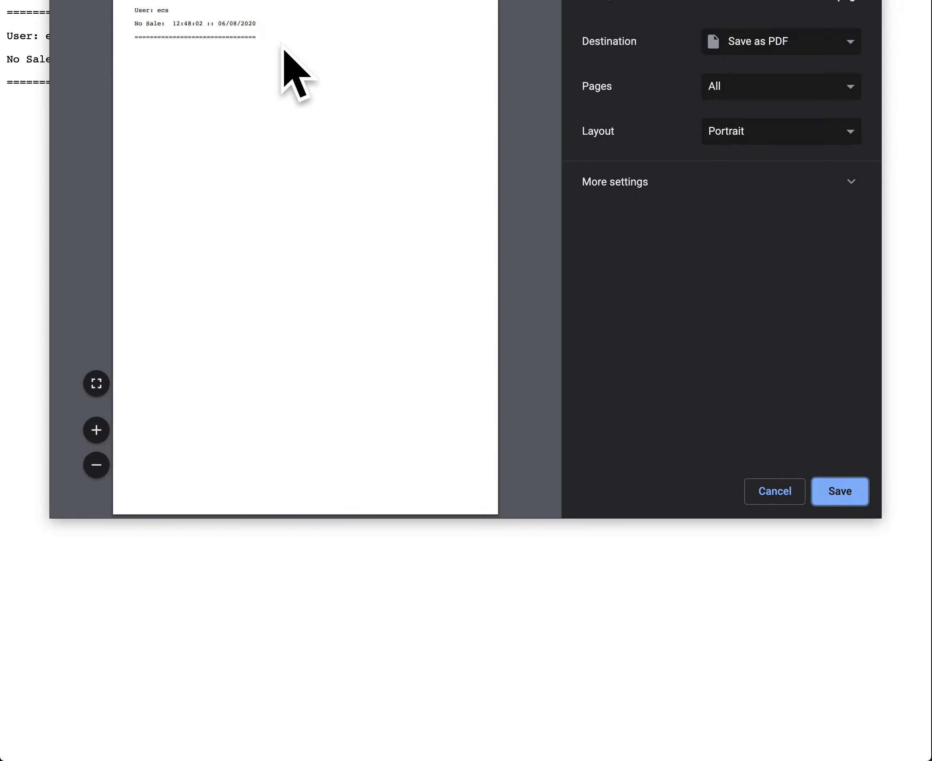
pyautogui.moveTo(258, 35); pyautogui.dragTo(130, 18)
pyautogui.click(200, 51)
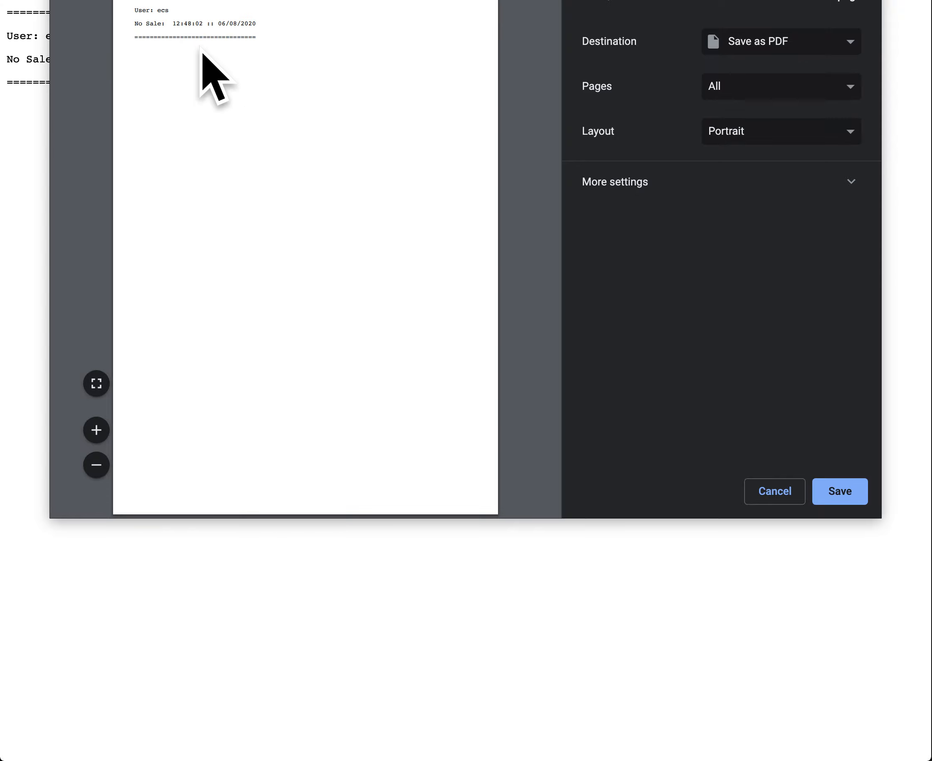
pyautogui.click(775, 493)
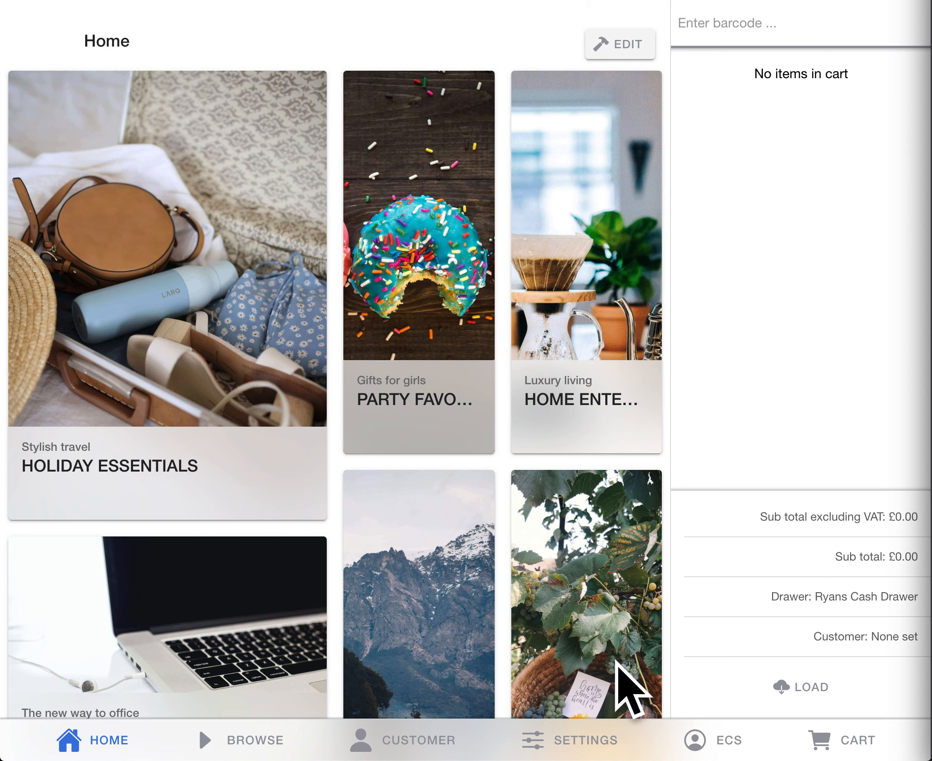
# Step: Start ending the trading session with a final cash balance of 50 and preview its Z Report
pyautogui.click(581, 739)
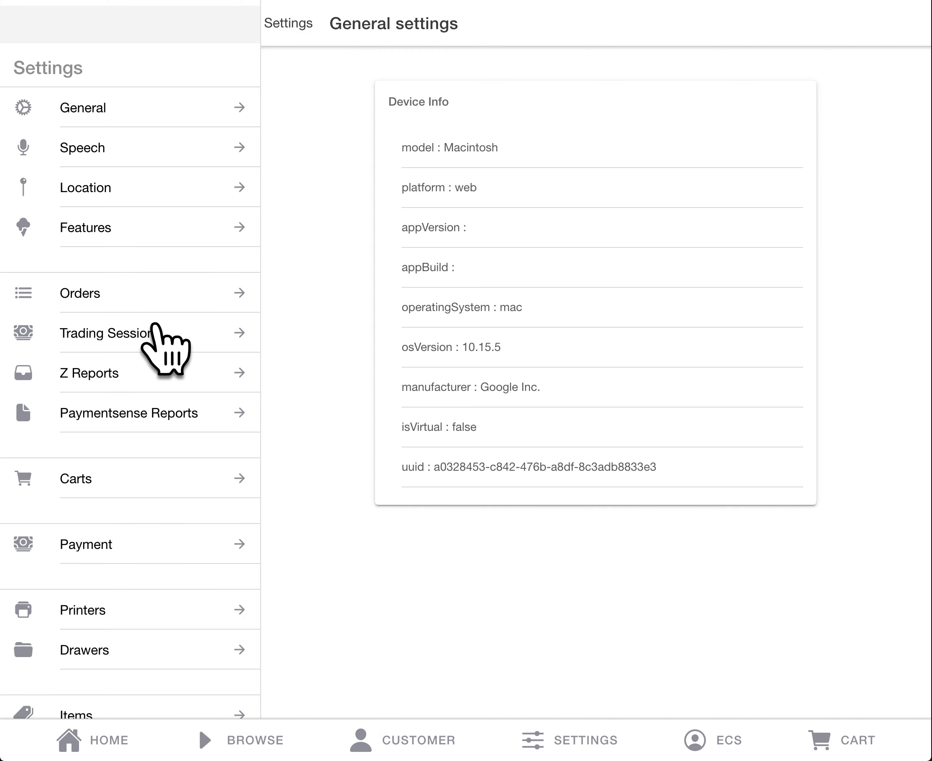
pyautogui.click(153, 325)
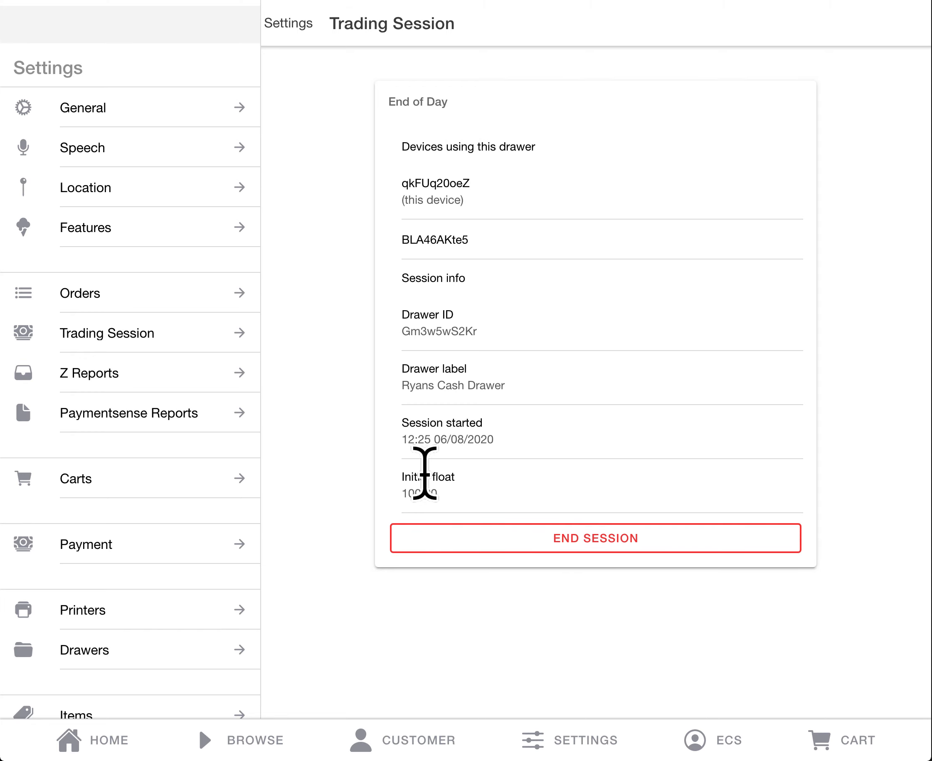
pyautogui.click(562, 562)
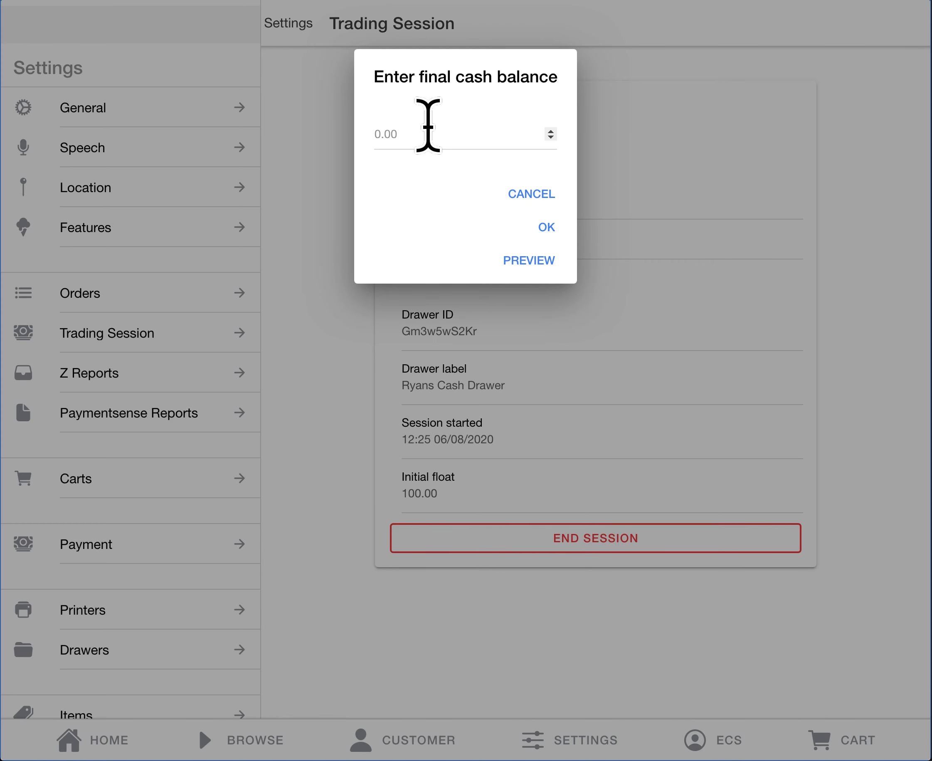
pyautogui.click(428, 129)
pyautogui.write('50')
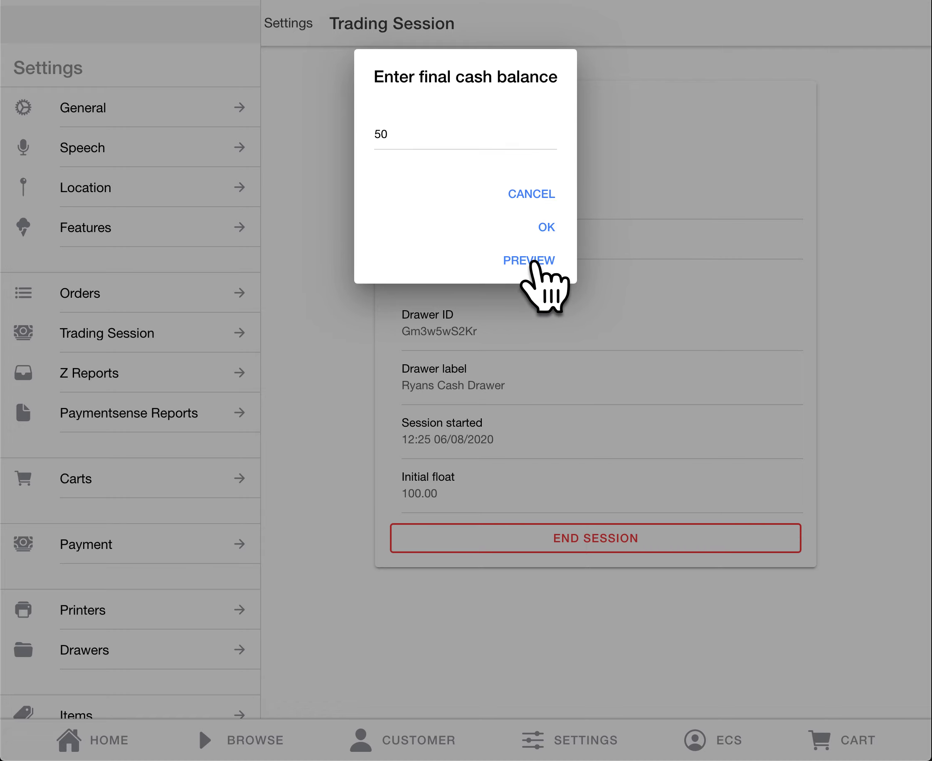
pyautogui.click(534, 263)
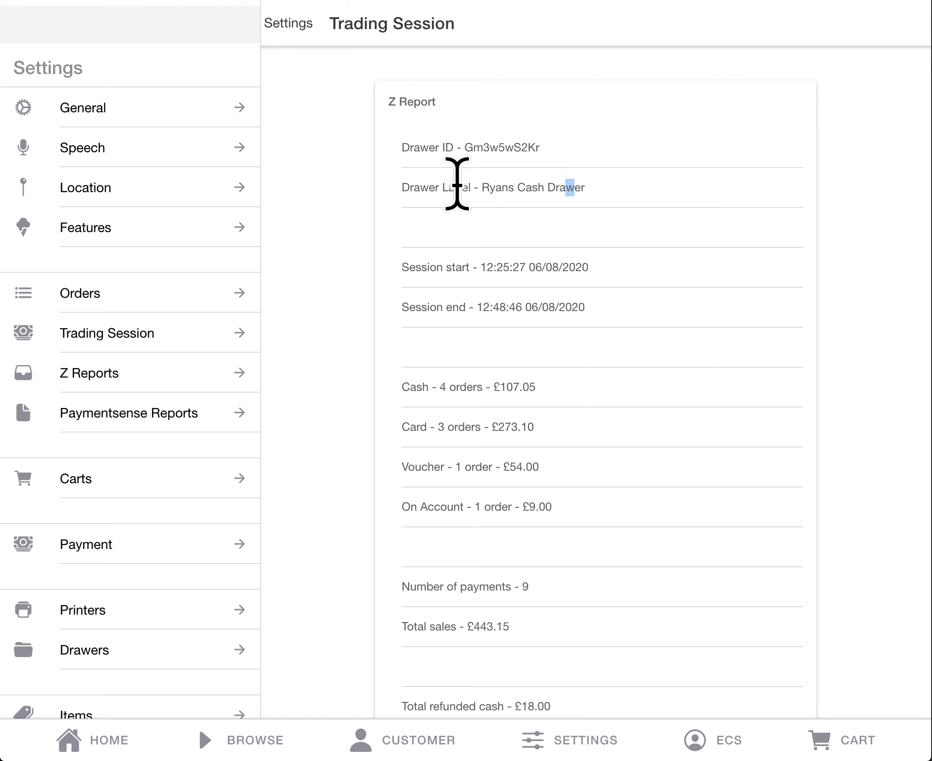
# Step: Examine the Z Report preview, from drawer and session details through payments, refunds and No Sales to the cash variance
pyautogui.moveTo(458, 184); pyautogui.dragTo(404, 265)
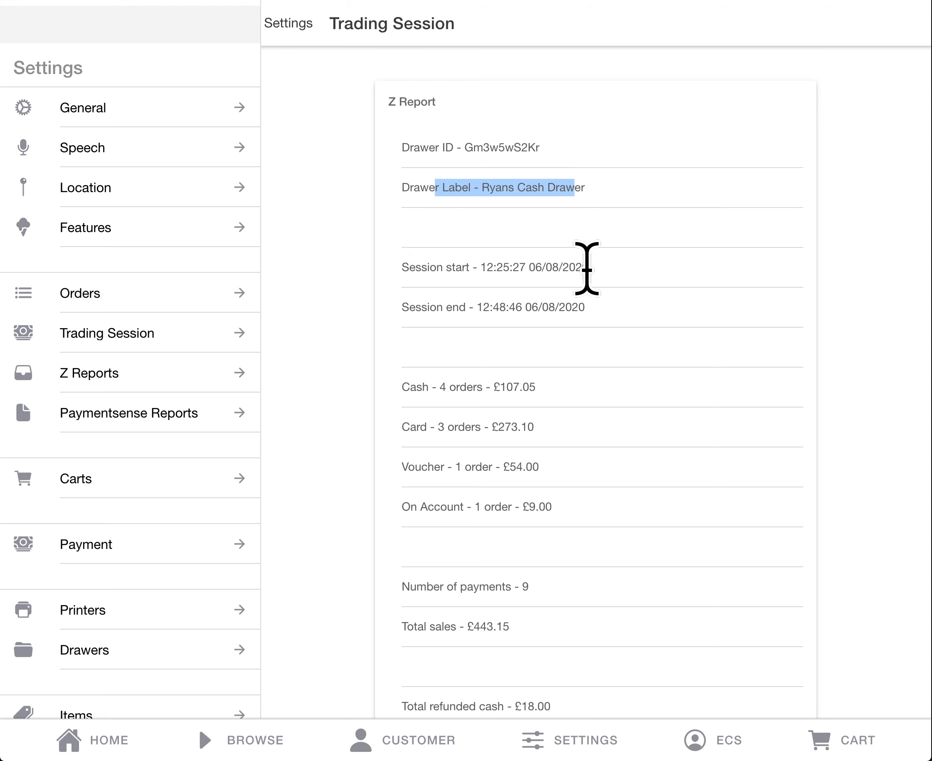
pyautogui.scroll(-5, 563, 303)
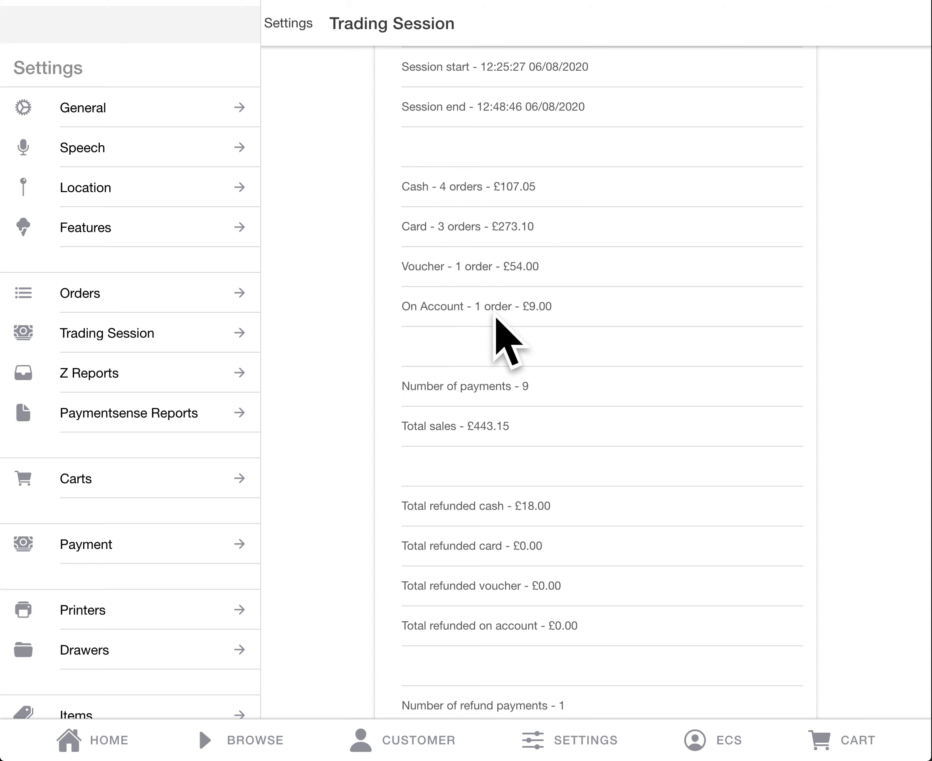
pyautogui.scroll(-5, 473, 311)
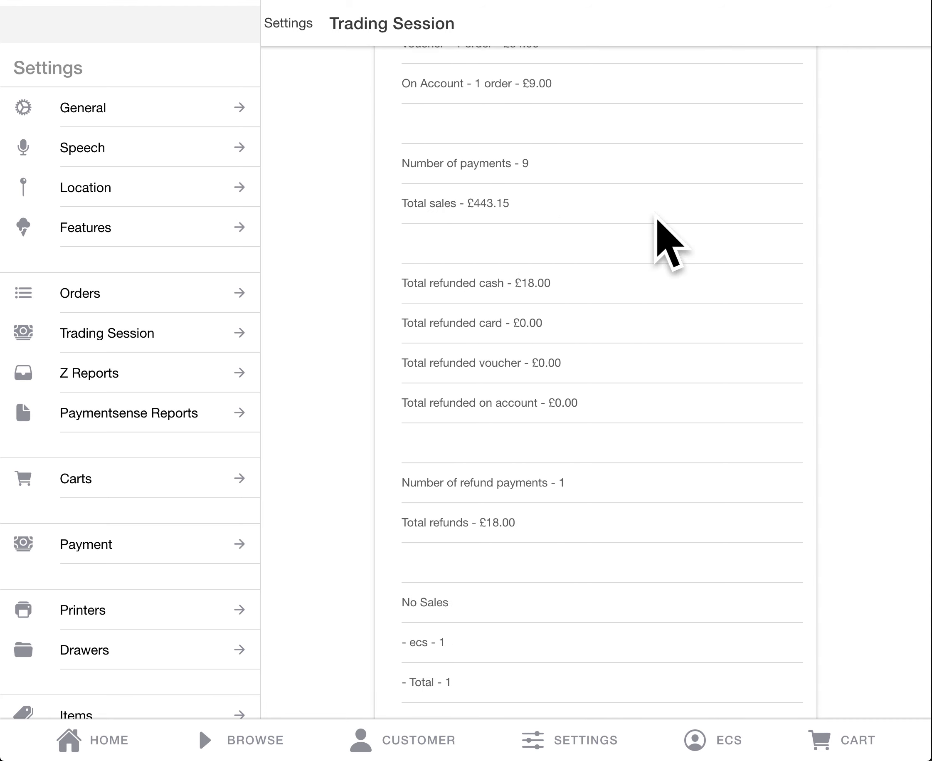
pyautogui.scroll(-2, 657, 216)
pyautogui.scroll(-2, 657, 216)
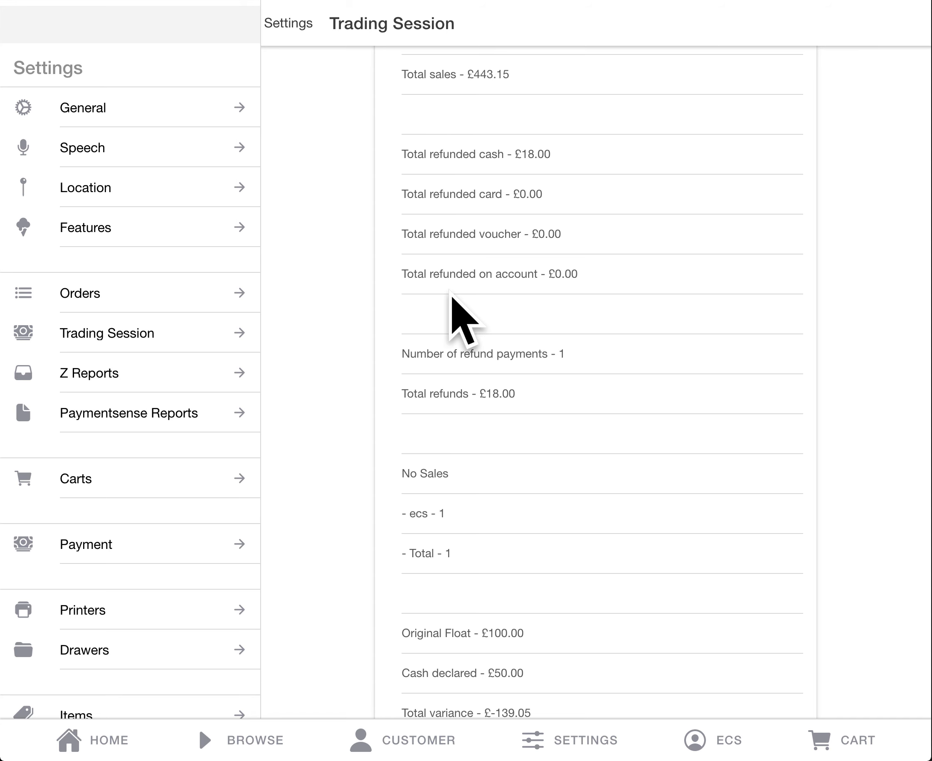
pyautogui.scroll(-2, 457, 323)
pyautogui.scroll(-2, 452, 300)
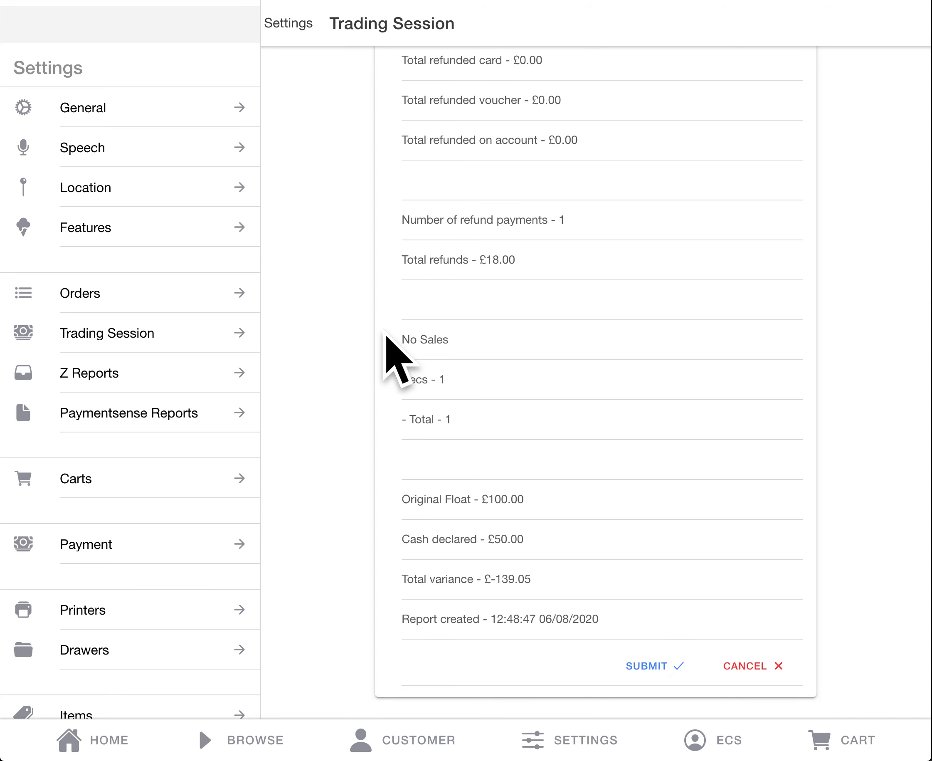
pyautogui.moveTo(391, 348); pyautogui.dragTo(419, 426)
pyautogui.click(490, 422)
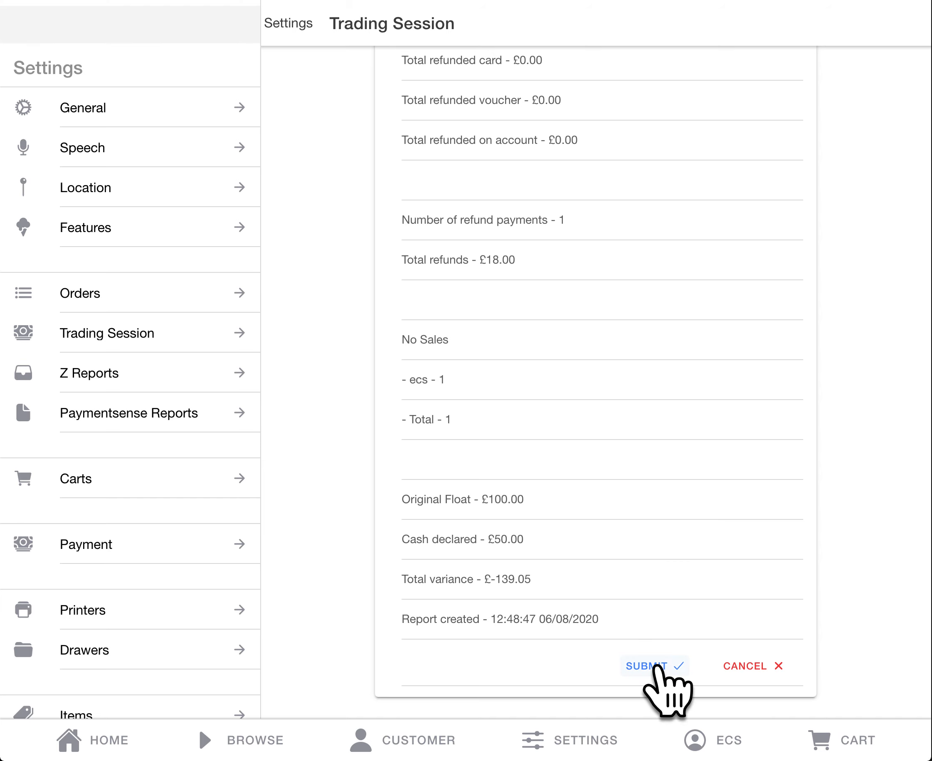
# Step: Submit the Z Report to end the trading session, and check the orders list and the session's drawer selection
pyautogui.click(656, 665)
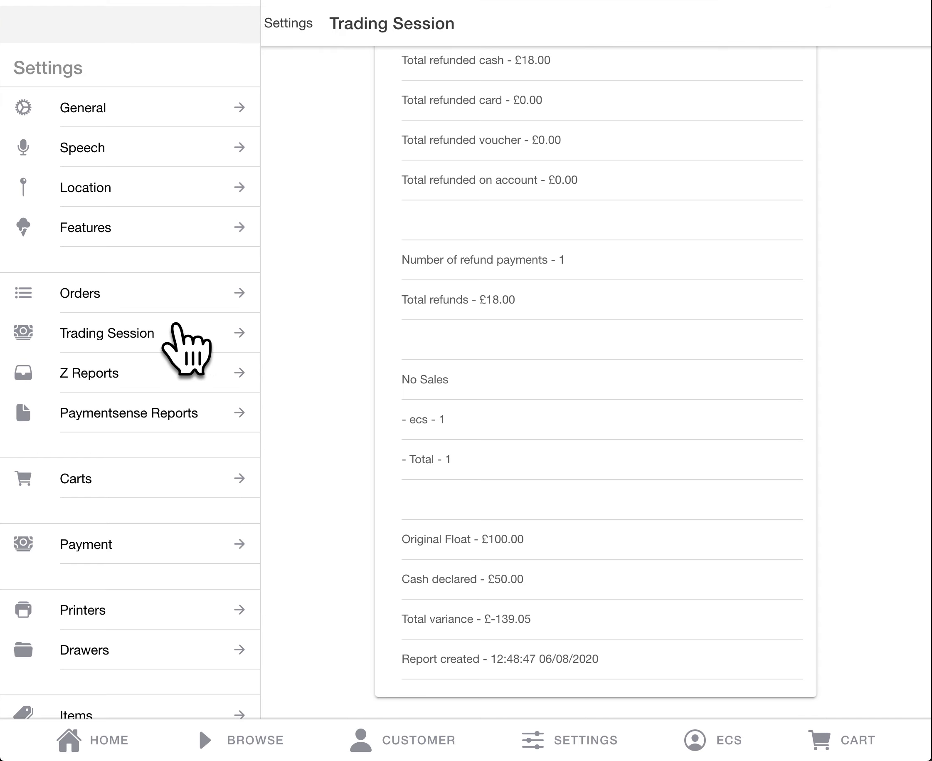
pyautogui.click(111, 298)
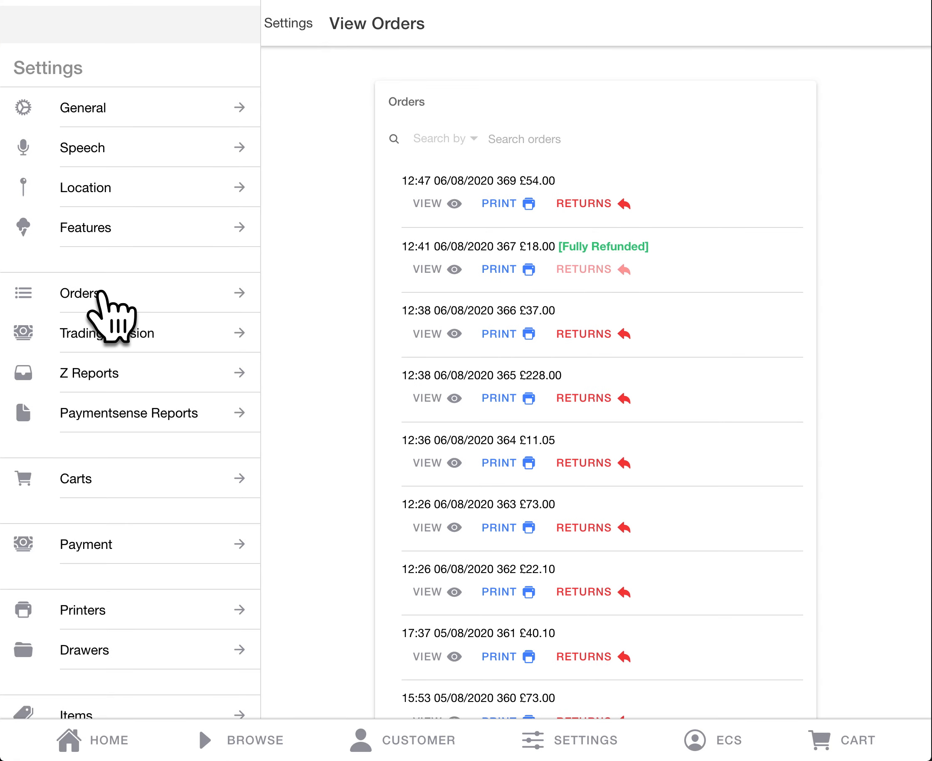
pyautogui.click(103, 333)
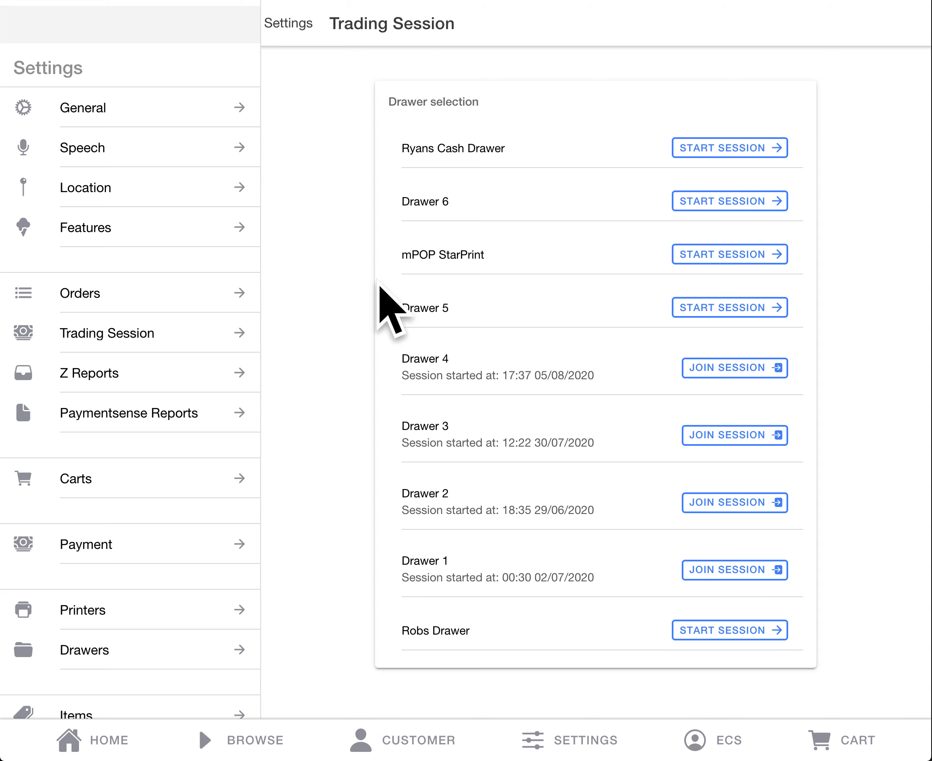
# Step: Review the details and variance of the newest report, 12:49 06/08/2020, among the available Z Reports, and close its details
pyautogui.click(125, 369)
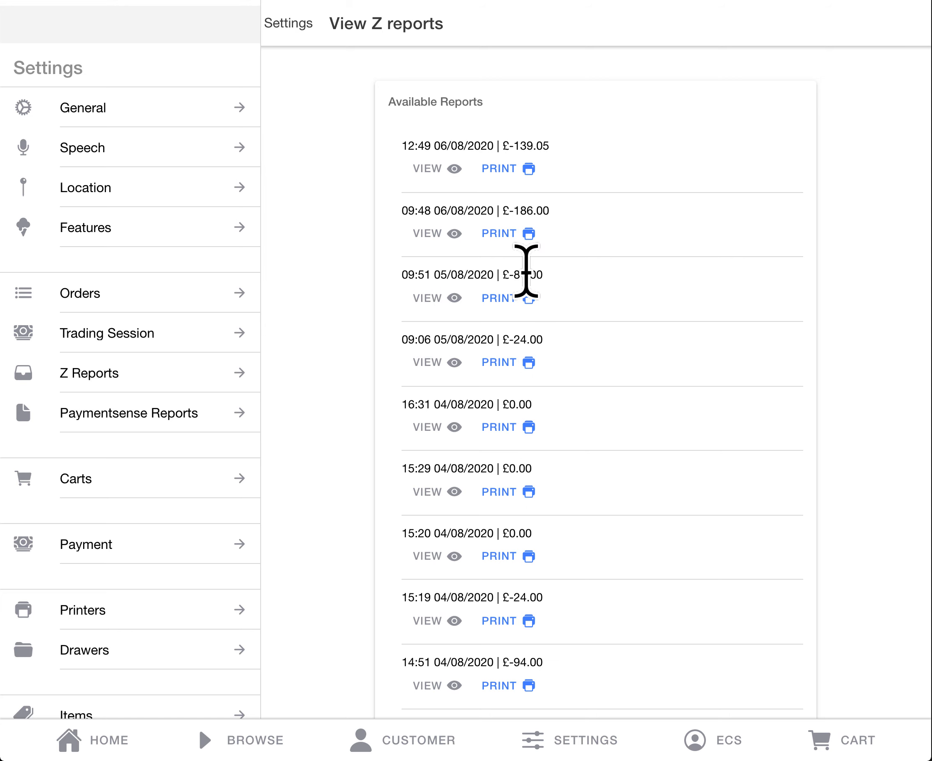
pyautogui.moveTo(504, 145); pyautogui.dragTo(558, 145)
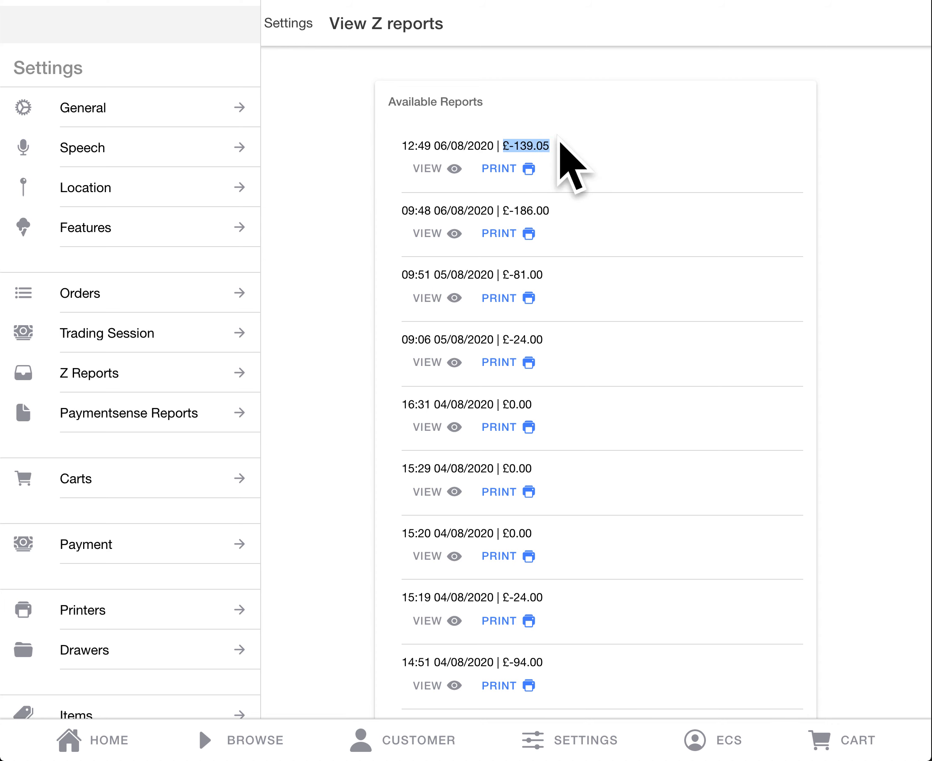
pyautogui.click(424, 169)
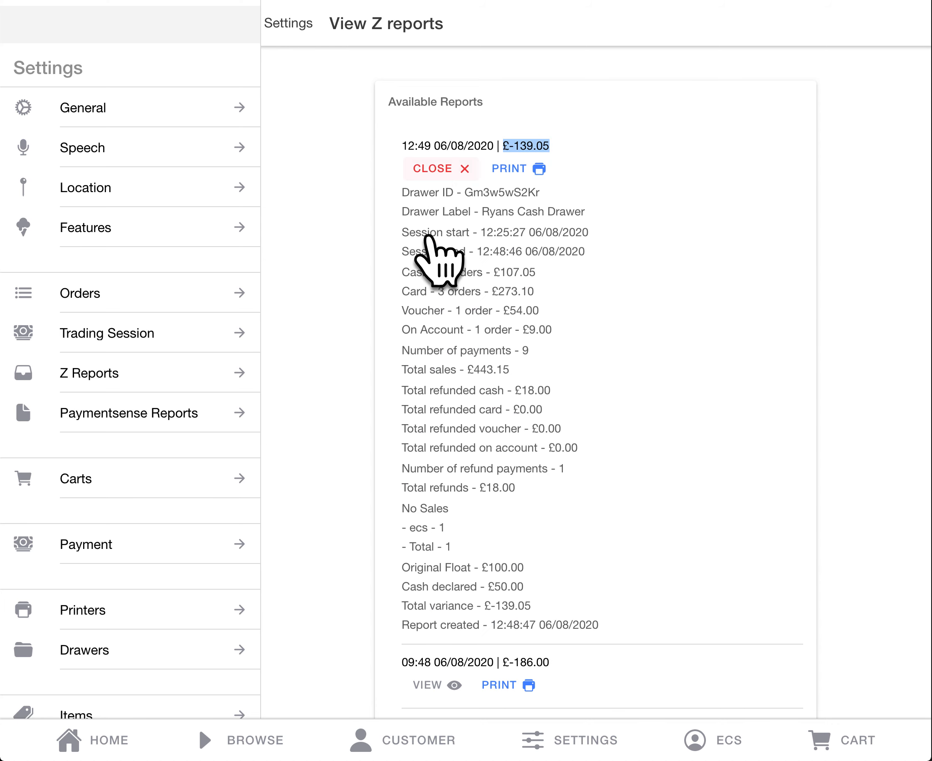
pyautogui.scroll(-2, 416, 249)
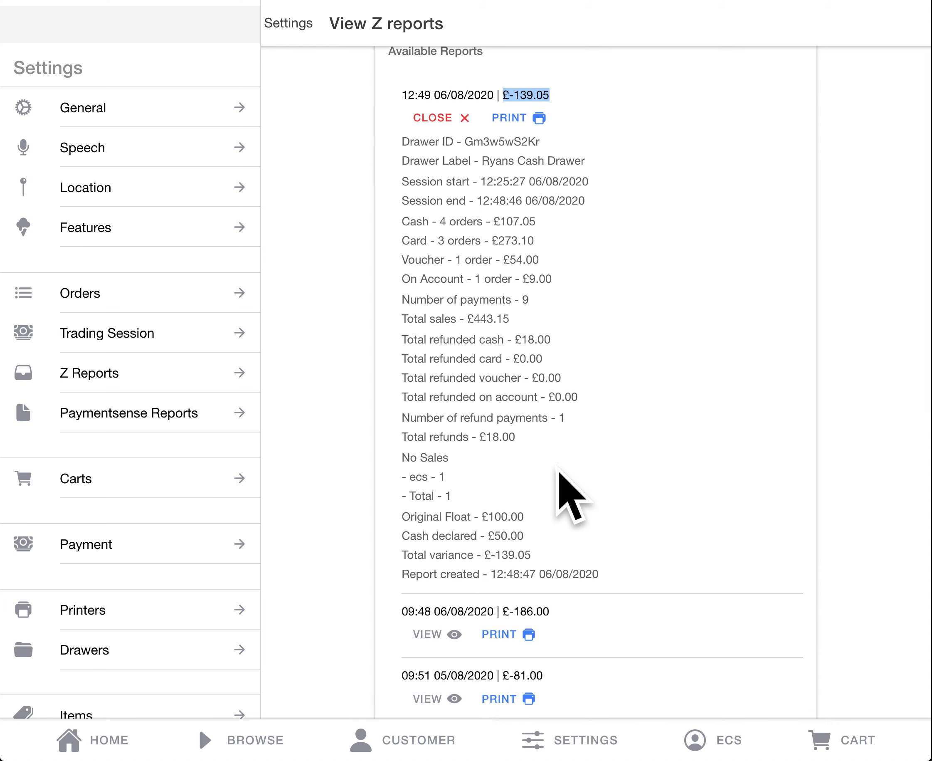
pyautogui.scroll(2, 551, 462)
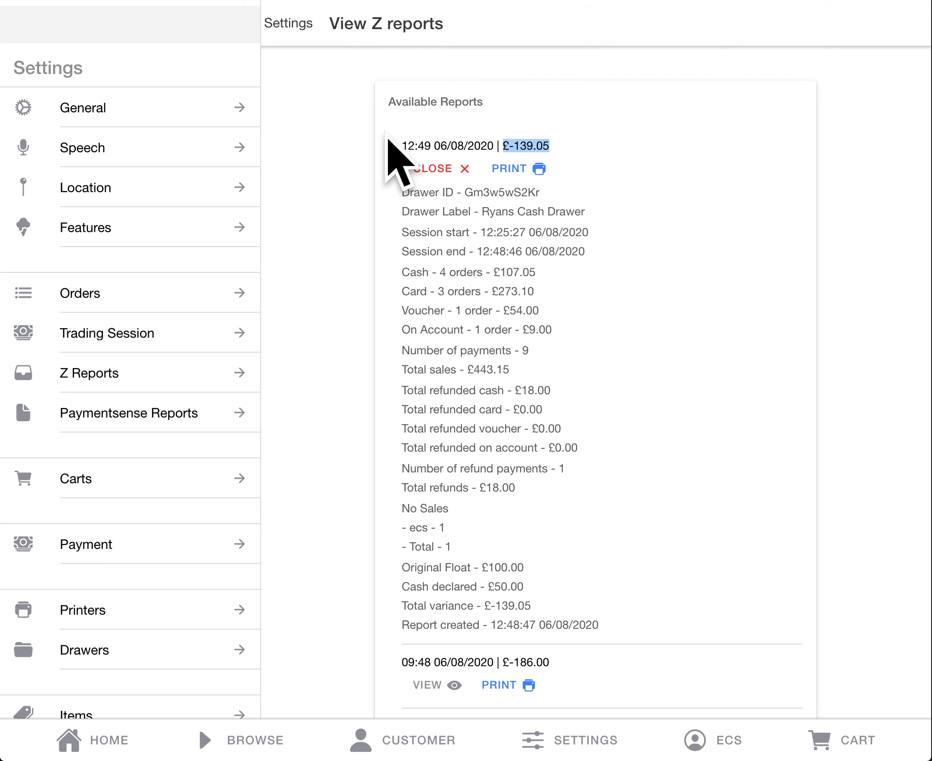
pyautogui.click(438, 171)
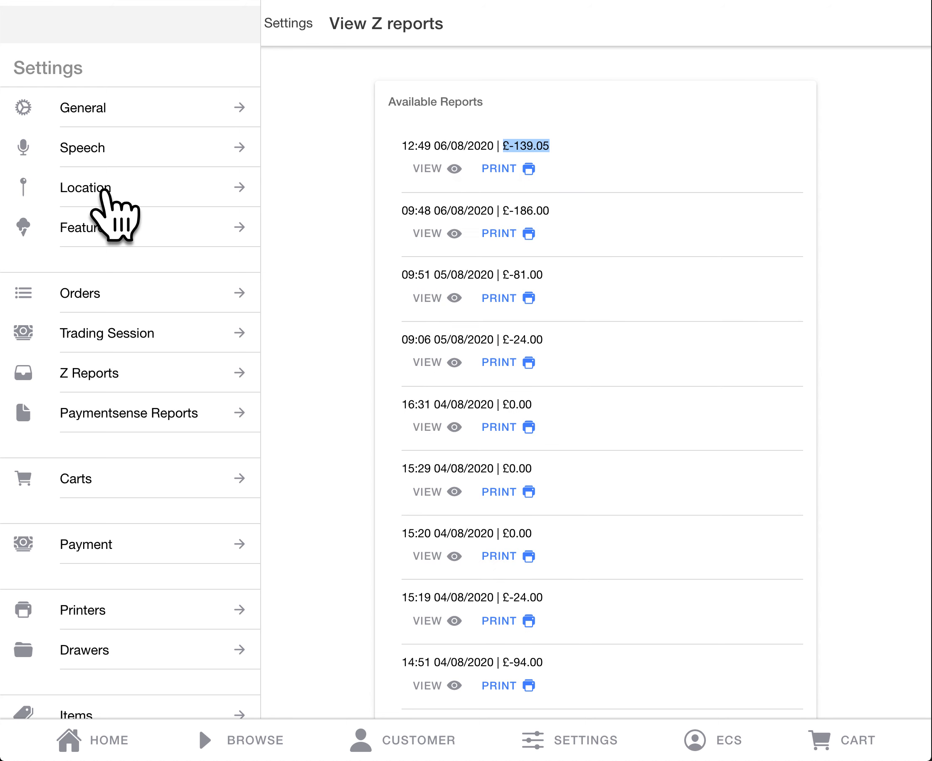
# Step: Log out of the point-of-sale app from the end of the settings list
pyautogui.scroll(-5, 103, 195)
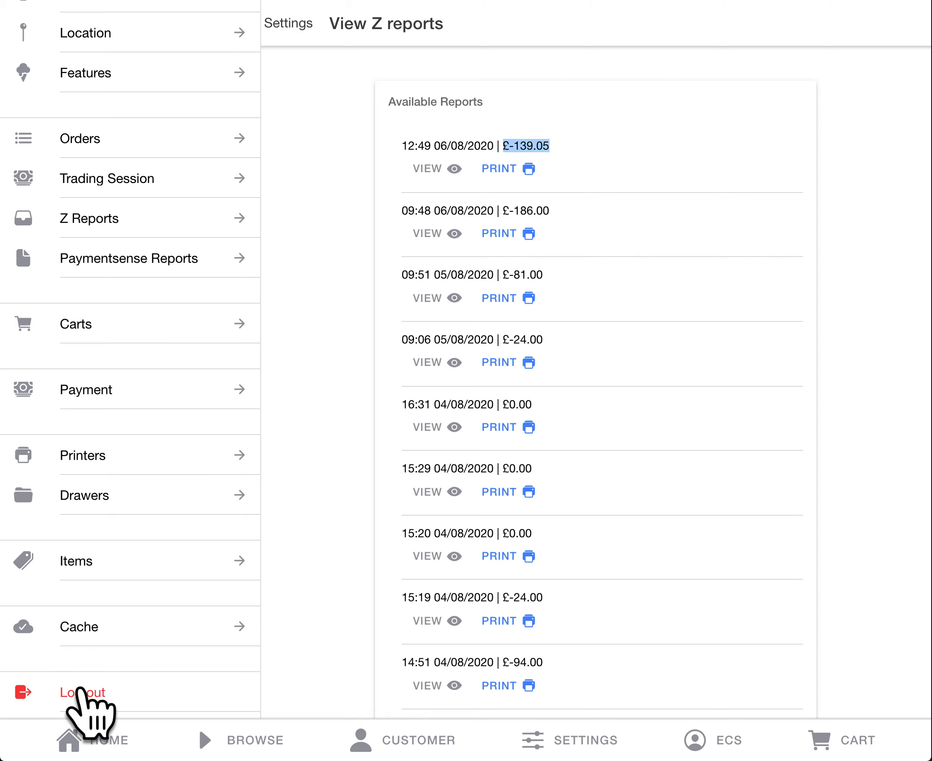
pyautogui.click(83, 692)
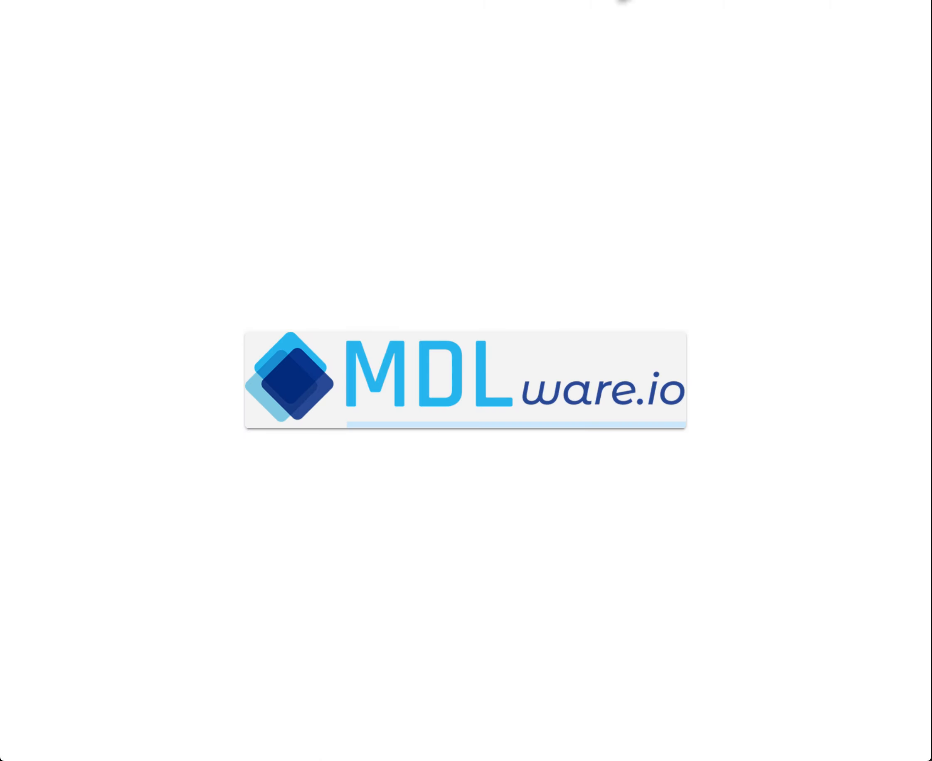